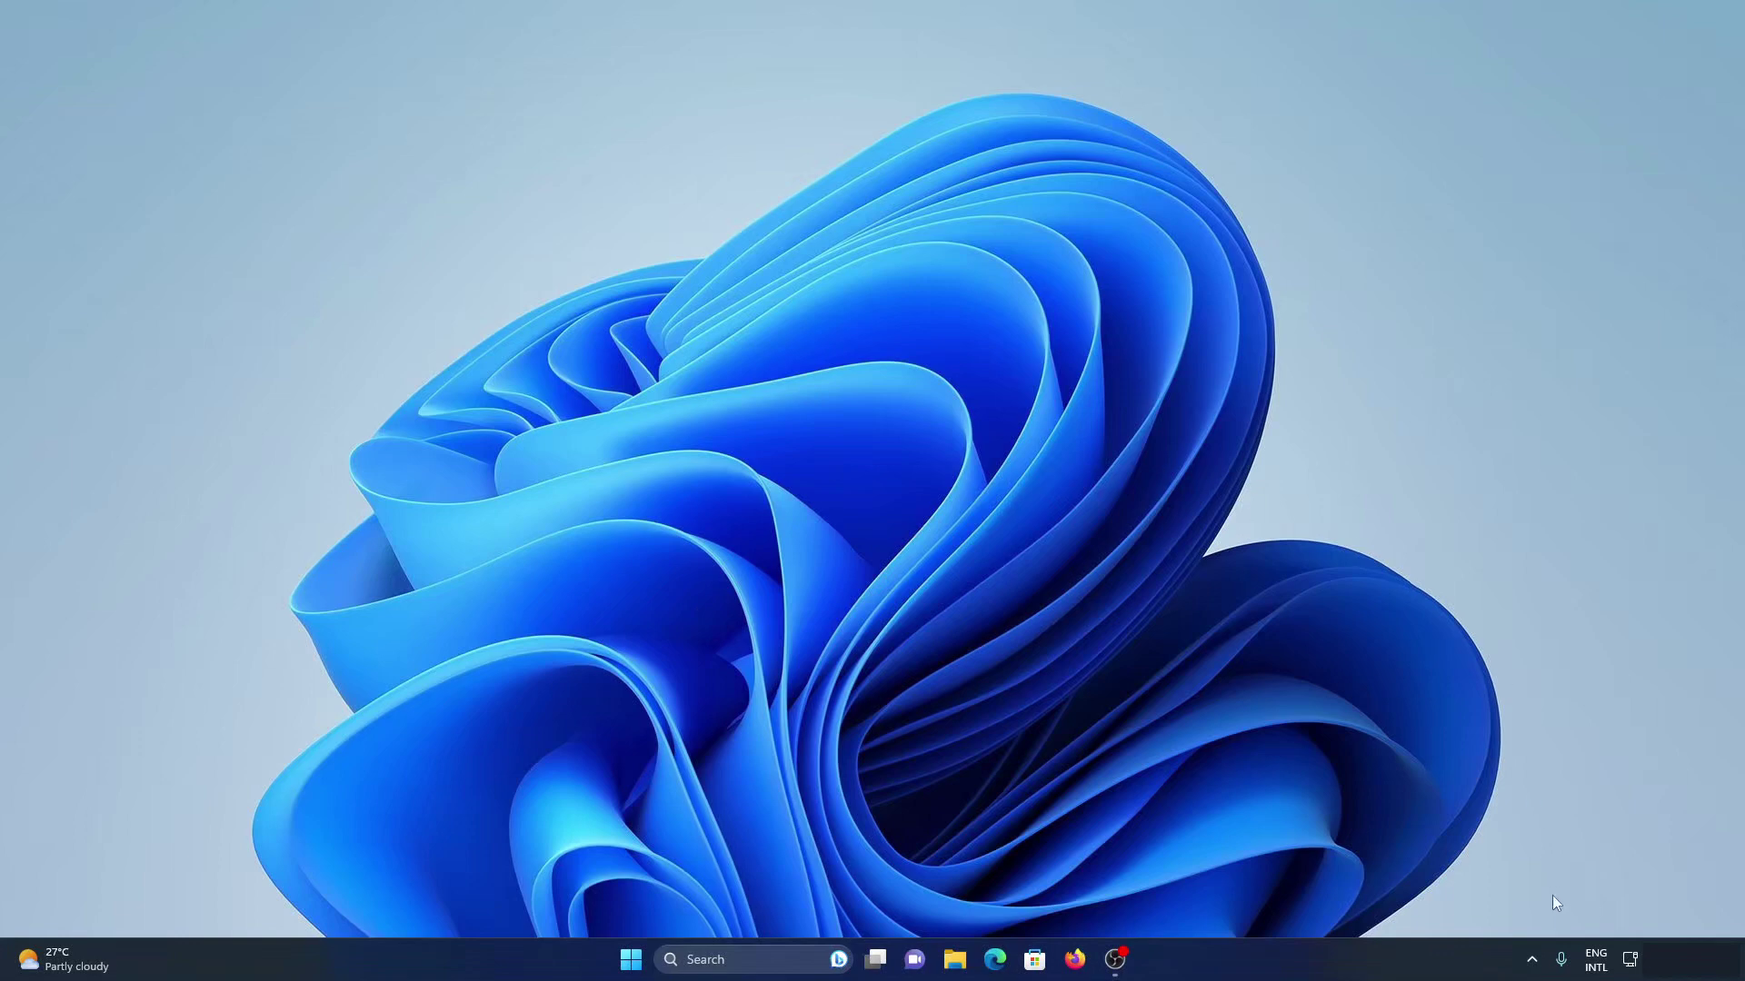
Show the hidden system tray icons, and launch Realtek Audio Console from a Windows search for "realtek".
{"action": "left_click", "coordinate": [1543, 965]}
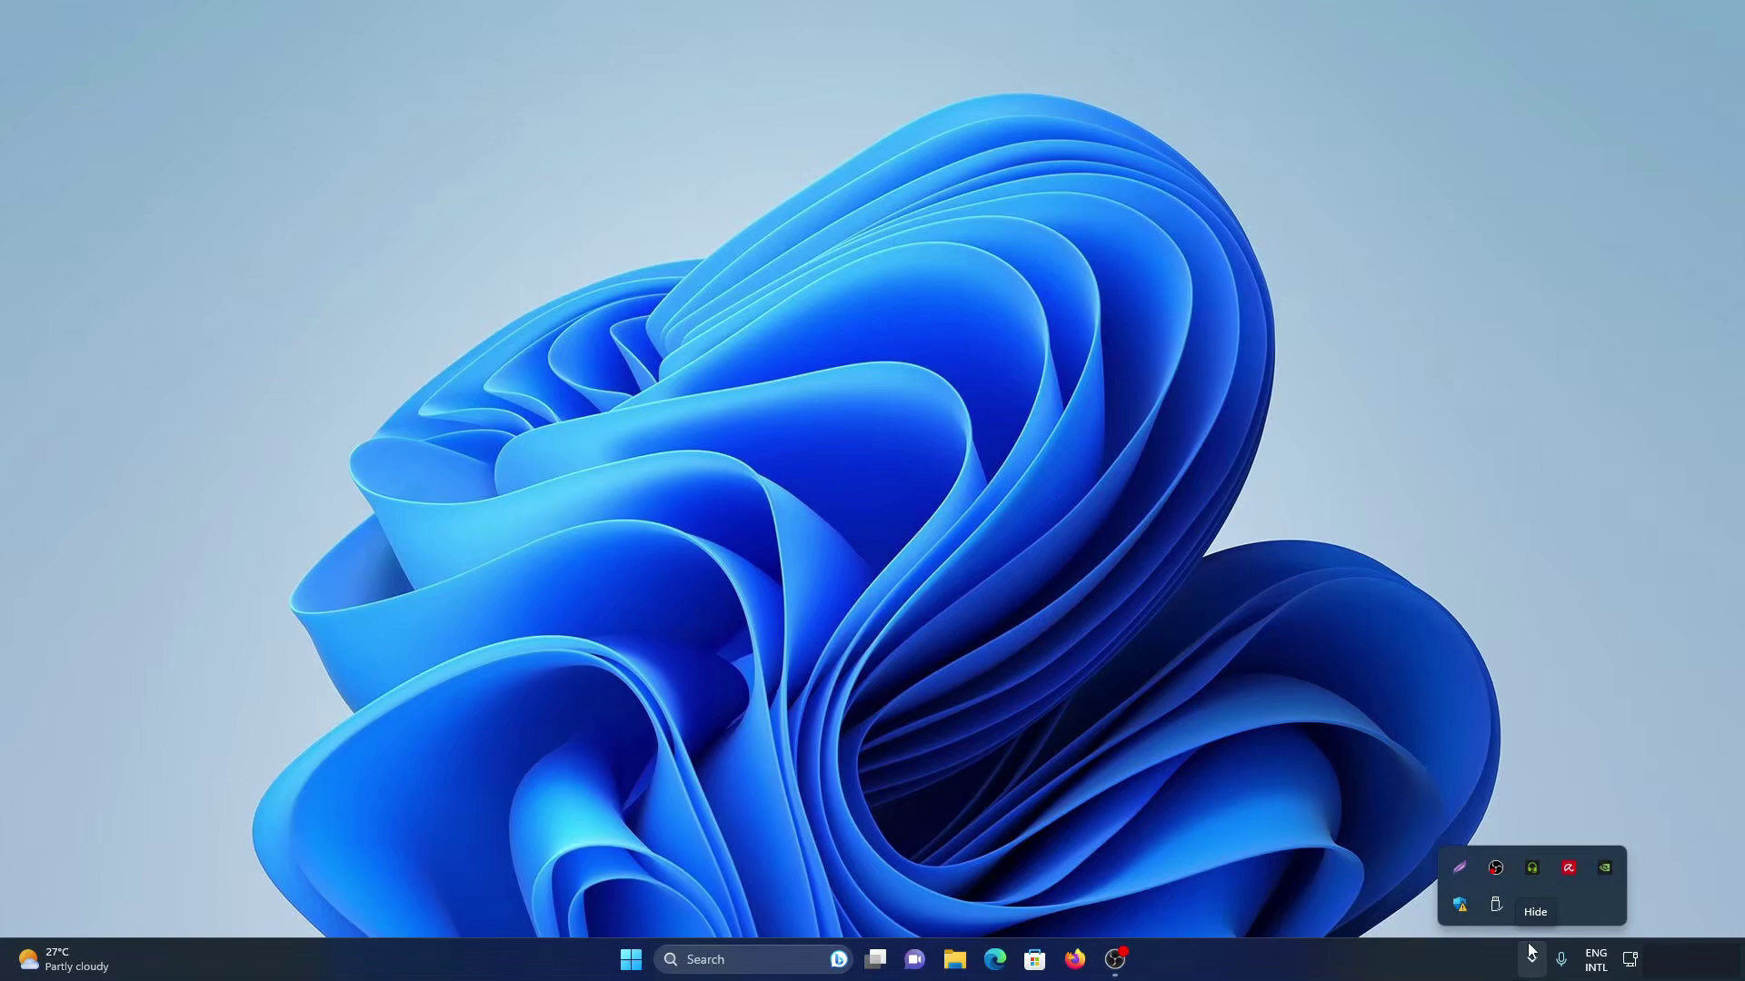
{"action": "left_click", "coordinate": [636, 961]}
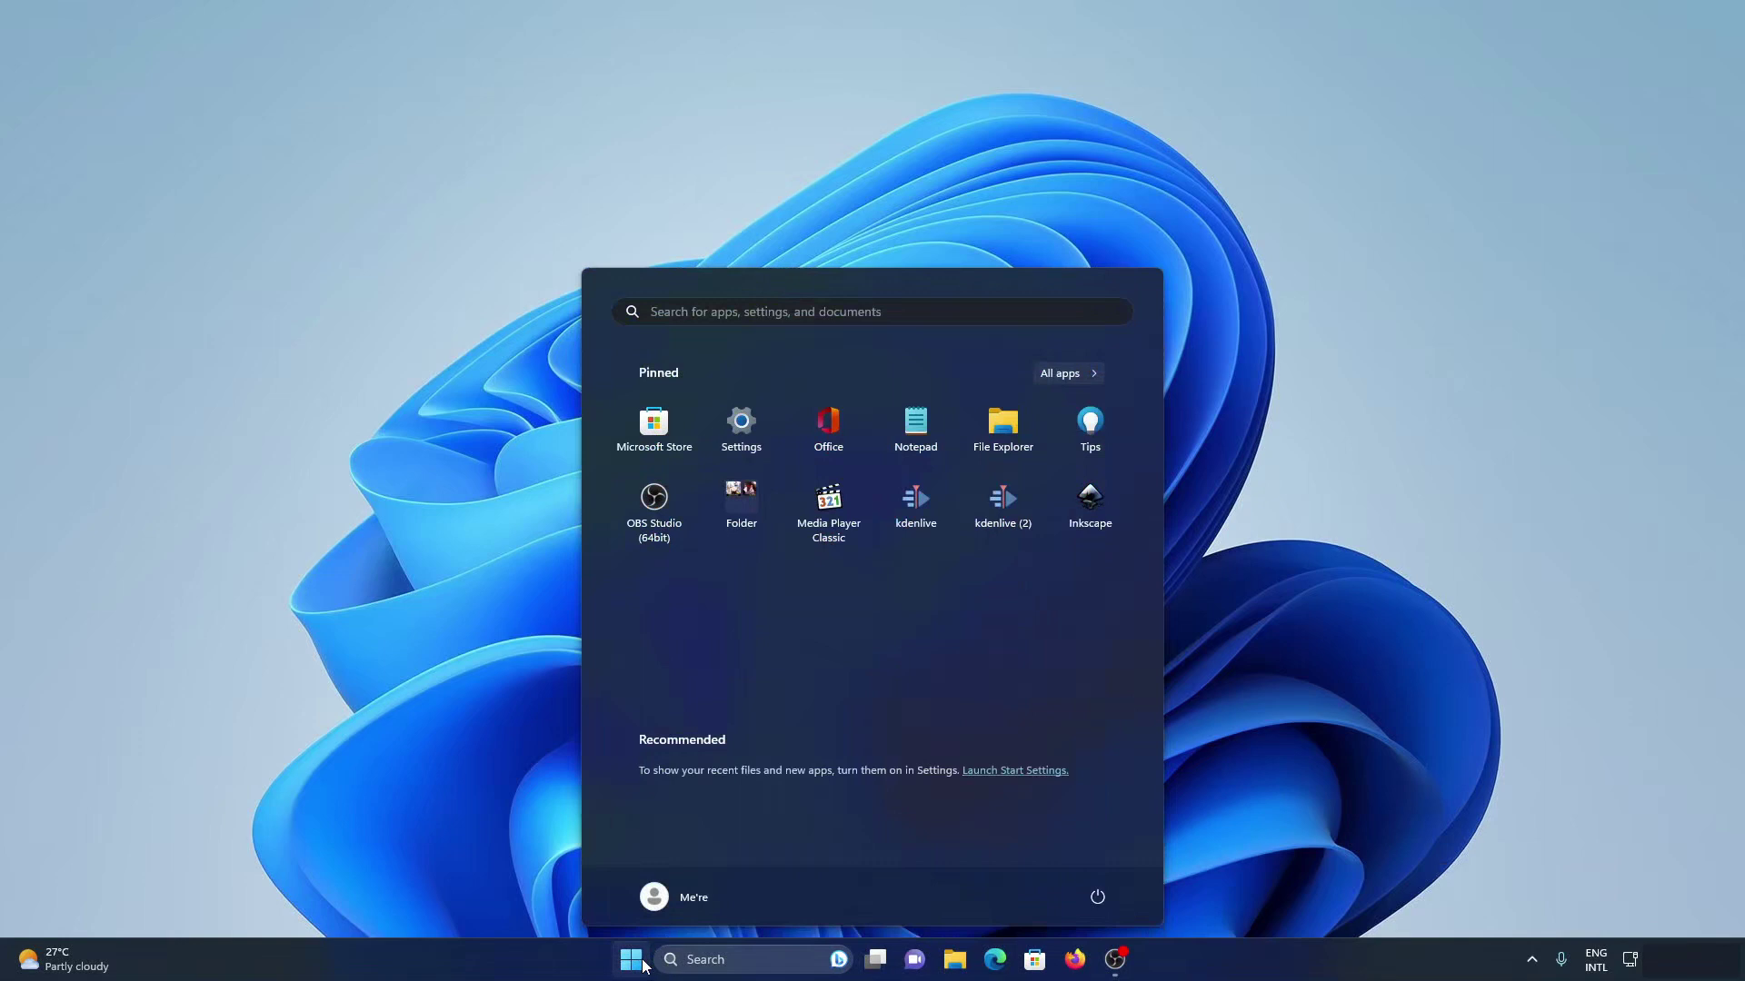
{"action": "type", "text": "realtek"}
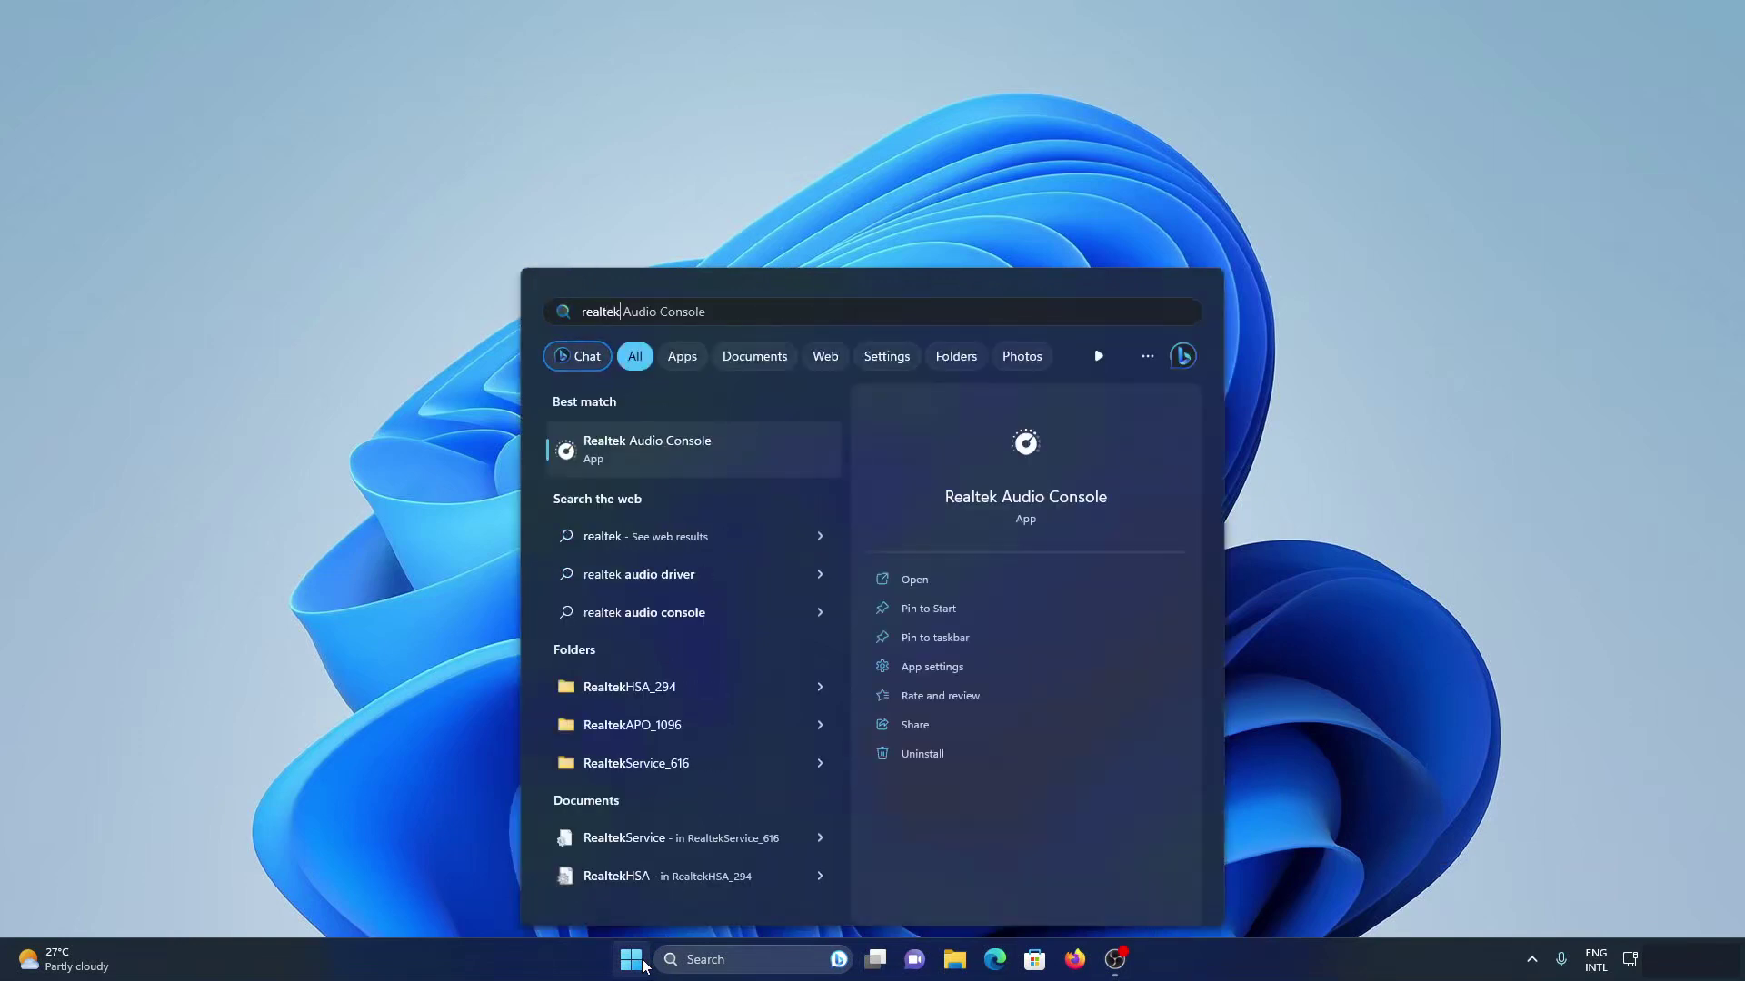
{"action": "key", "text": "Return"}
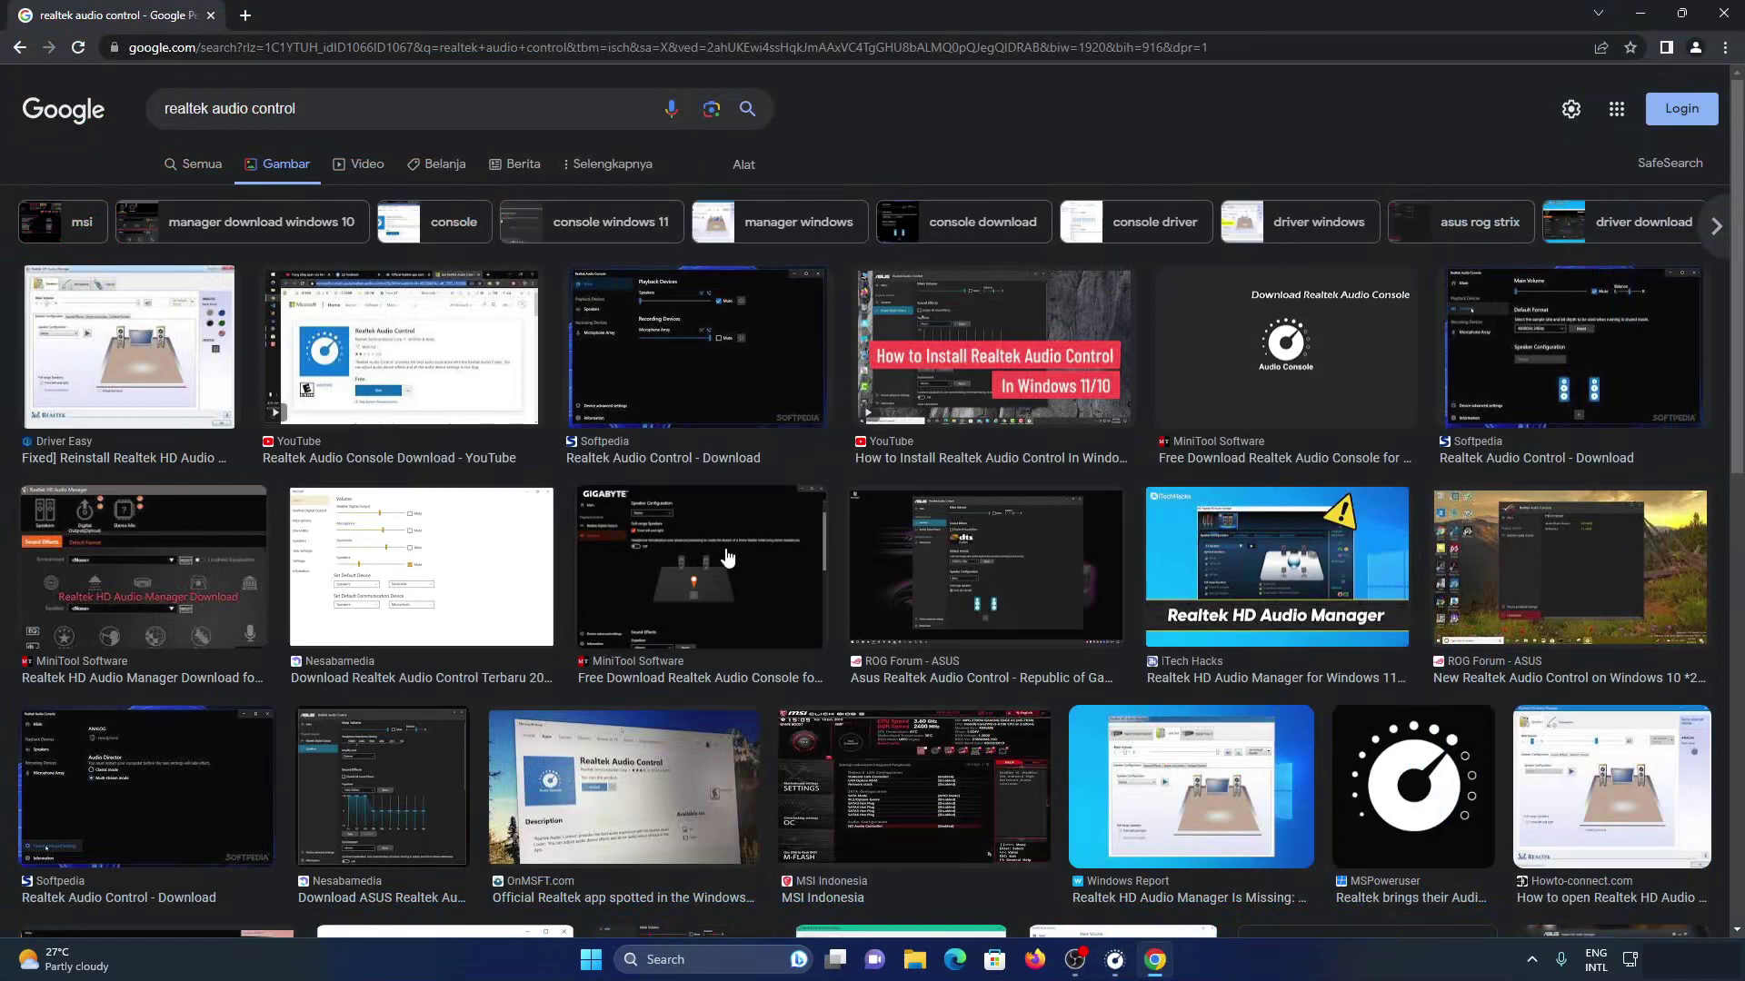
Preview the Driver Easy and iTech Hacks images of Realtek HD Audio Manager and look through their related images.
{"action": "left_click", "coordinate": [193, 388]}
{"action": "scroll", "coordinate": [193, 388], "scroll_direction": "down", "scroll_amount": 3}
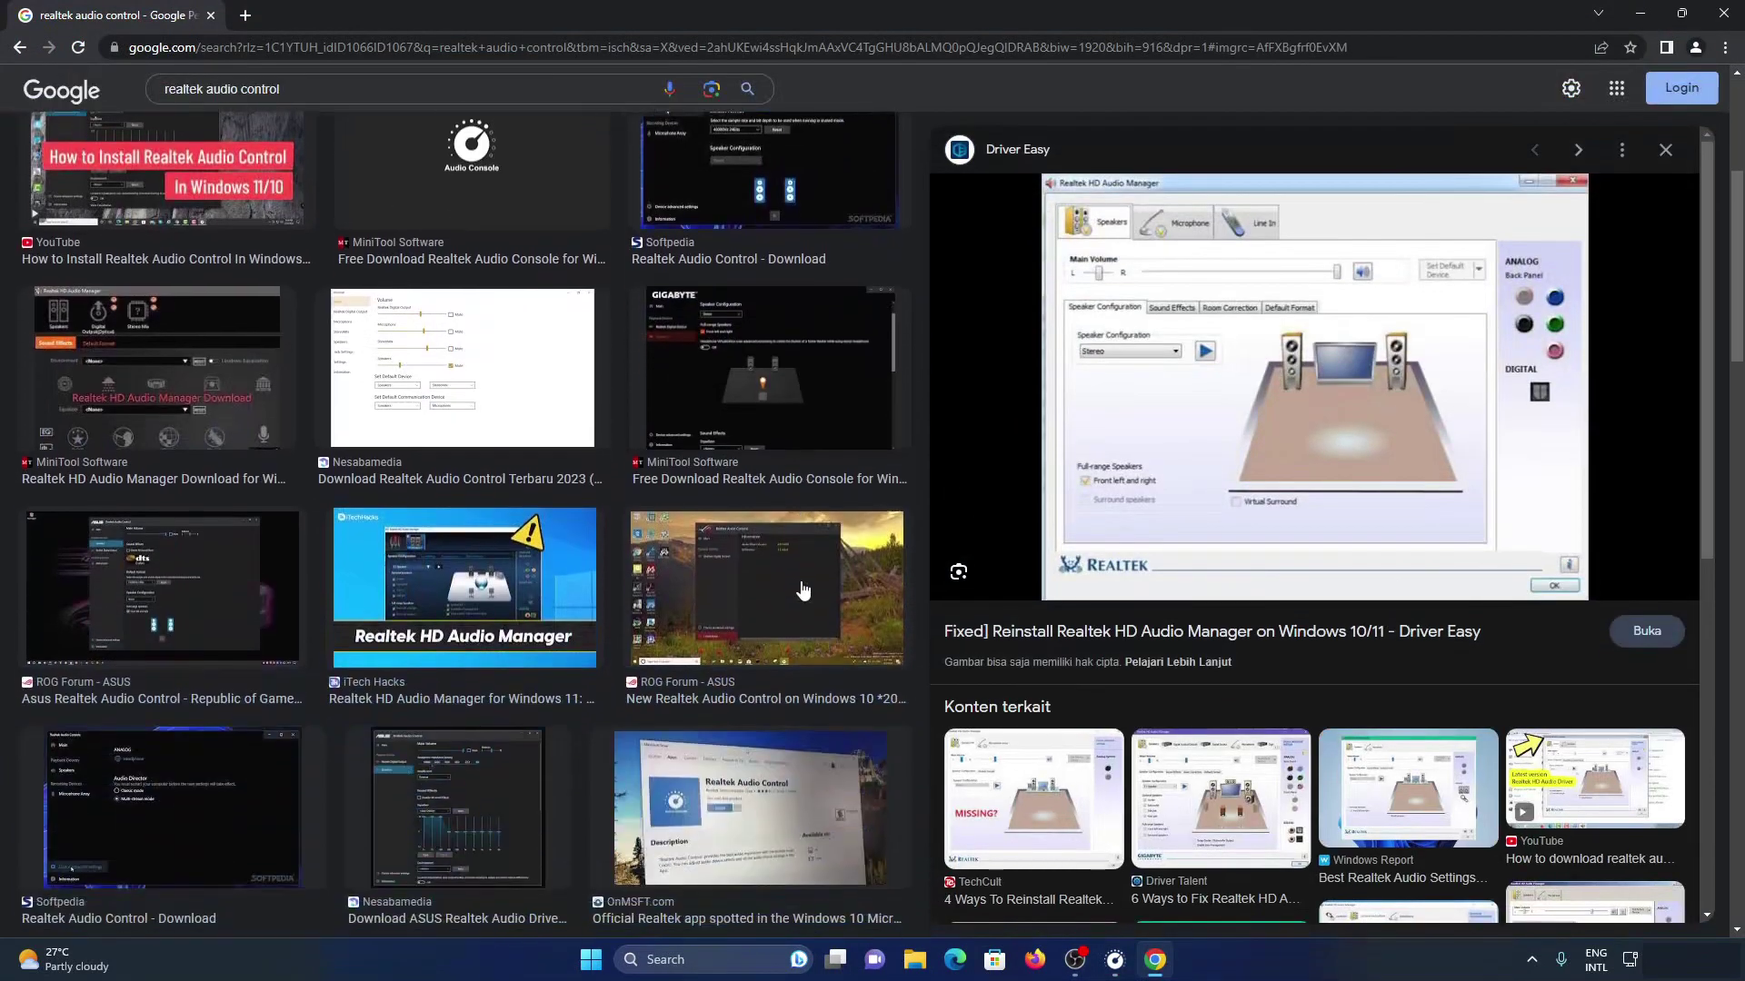
{"action": "scroll", "coordinate": [1344, 671], "scroll_direction": "down", "scroll_amount": 7}
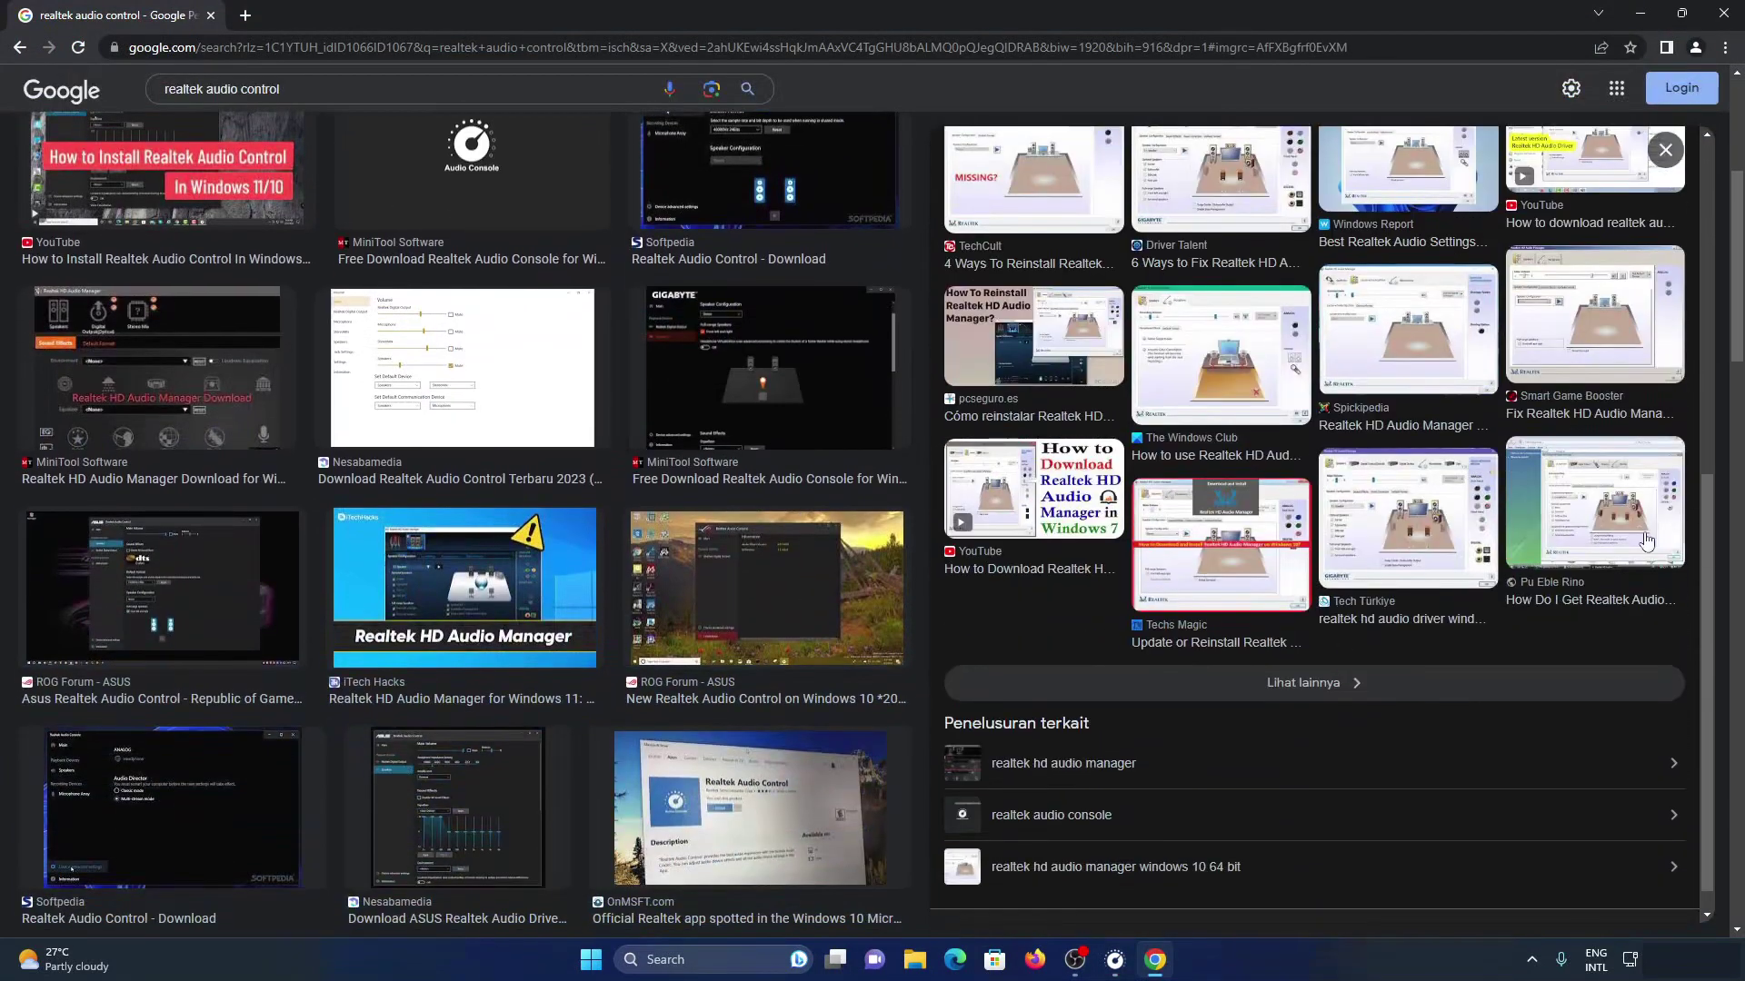
{"action": "left_click", "coordinate": [502, 592]}
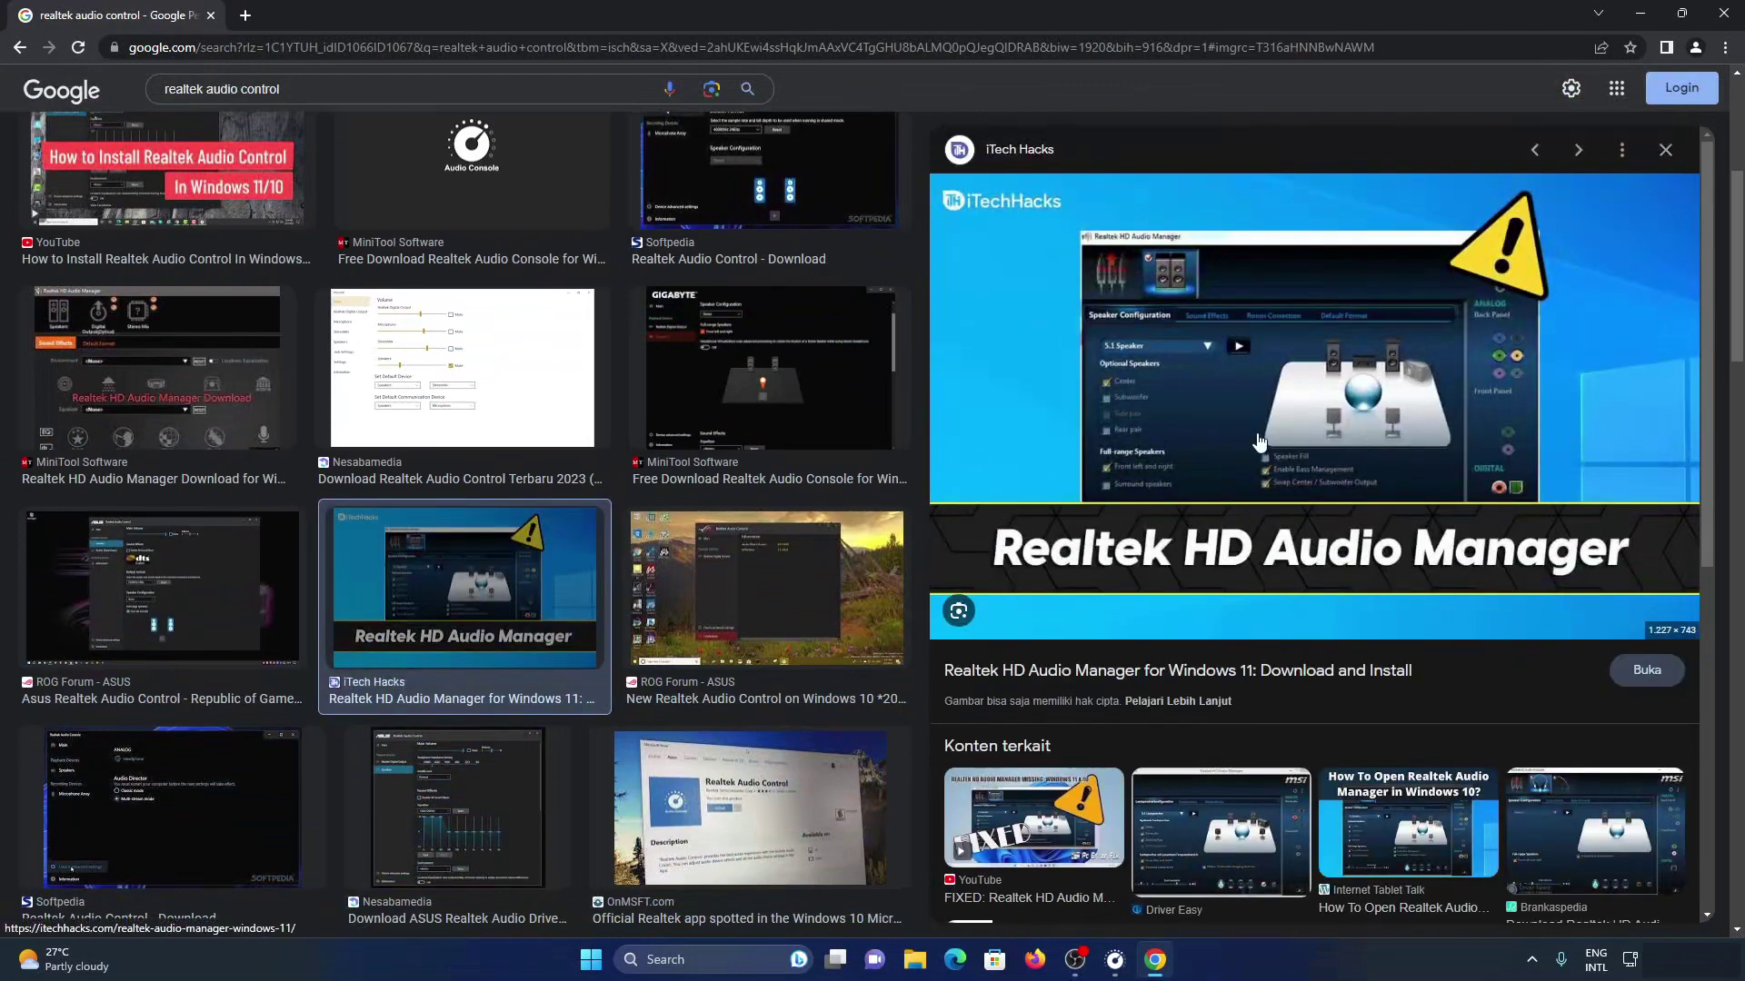
{"action": "scroll", "coordinate": [834, 516], "scroll_direction": "up", "scroll_amount": 4}
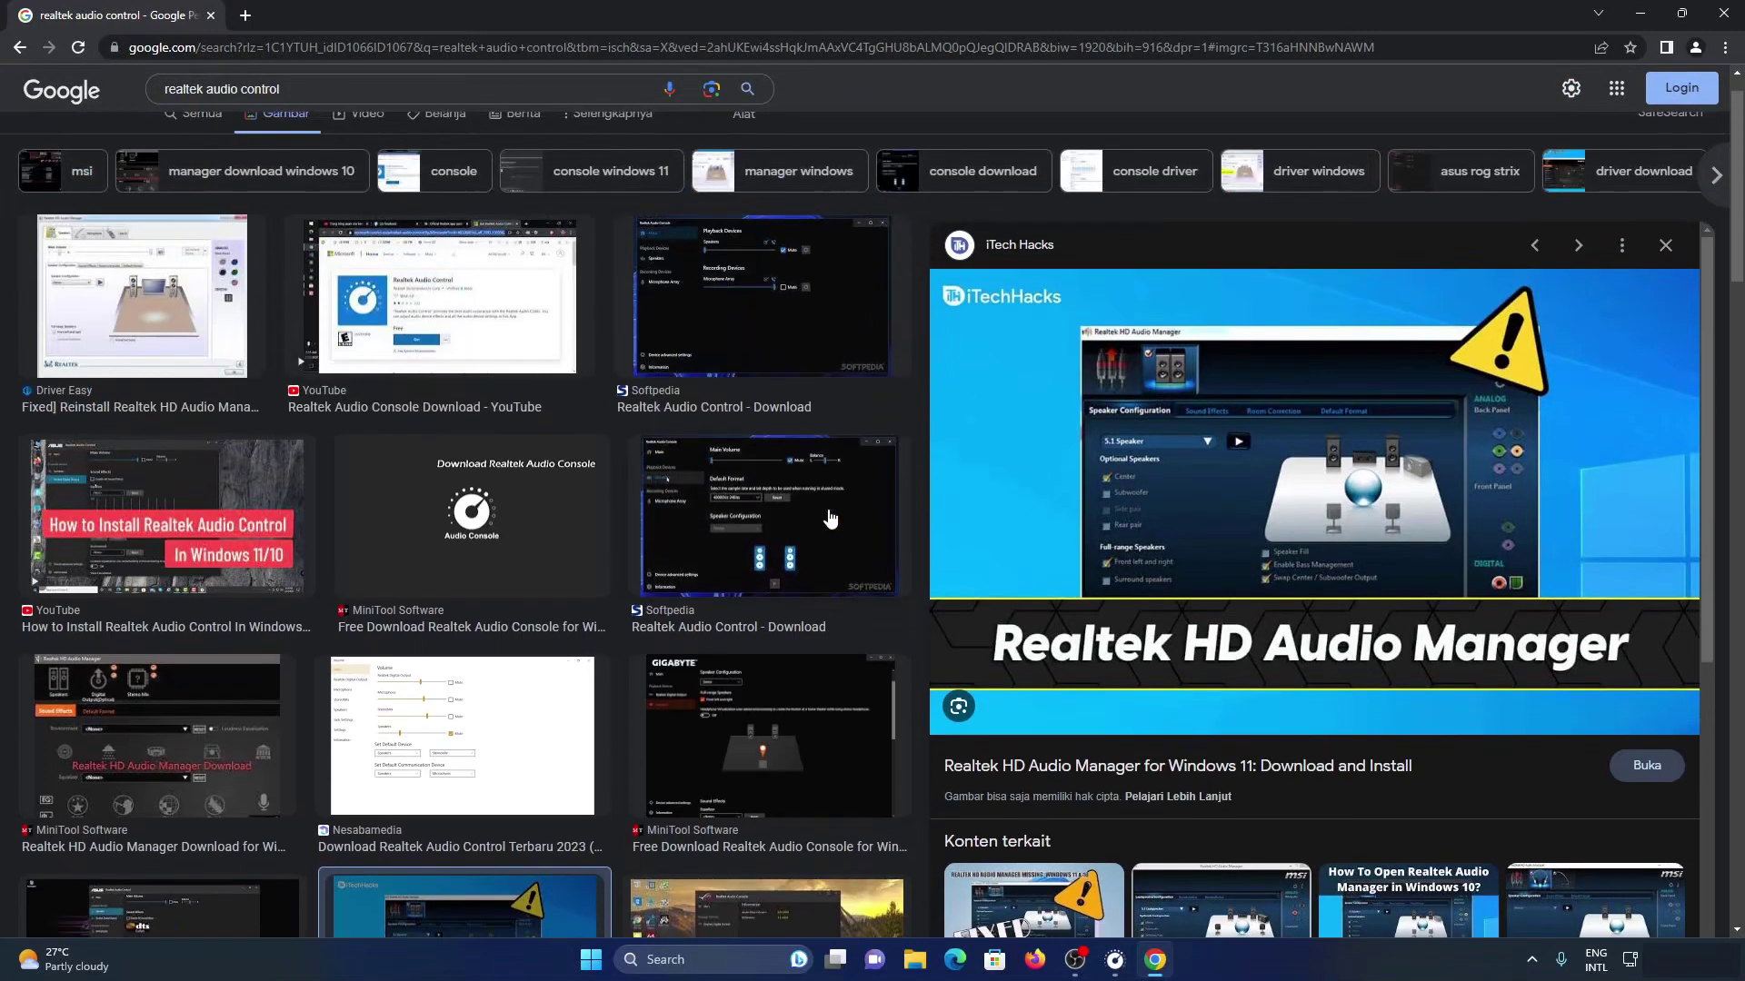
{"action": "scroll", "coordinate": [1405, 516], "scroll_direction": "down", "scroll_amount": 7}
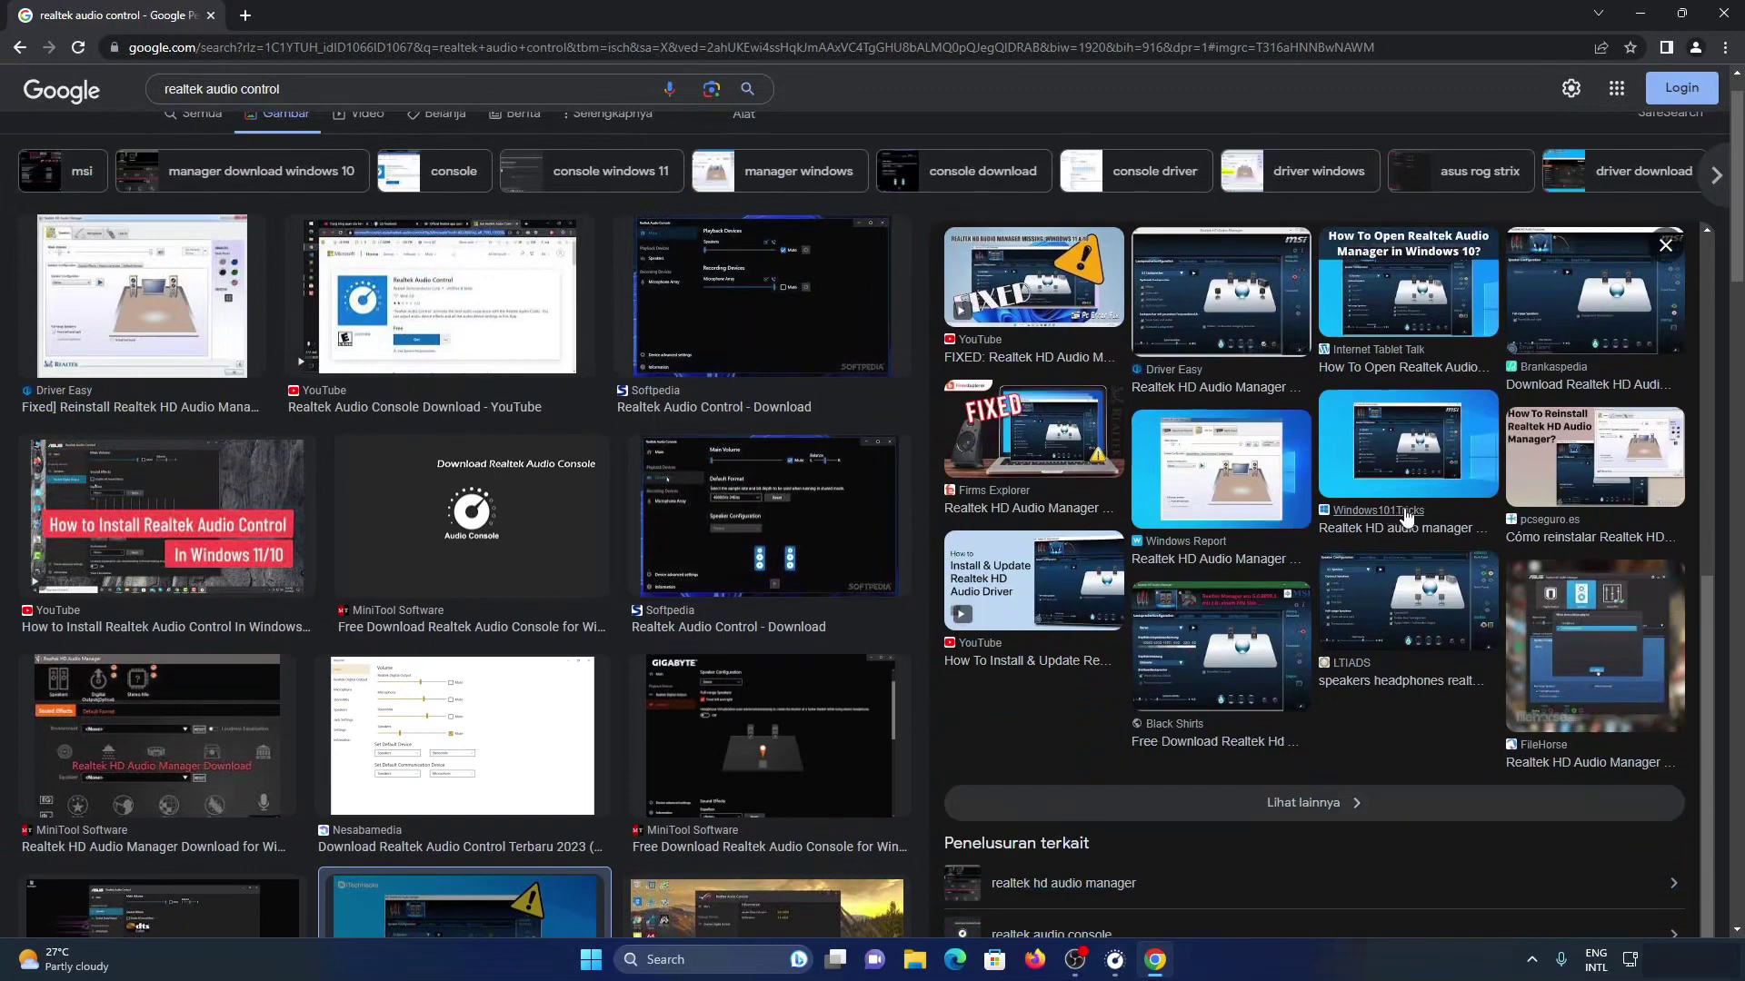
{"action": "left_click", "coordinate": [1417, 591]}
Preview the MiniTool Software and Softpedia screenshots of Realtek Audio Console to compare their interfaces.
{"action": "left_click", "coordinate": [785, 707]}
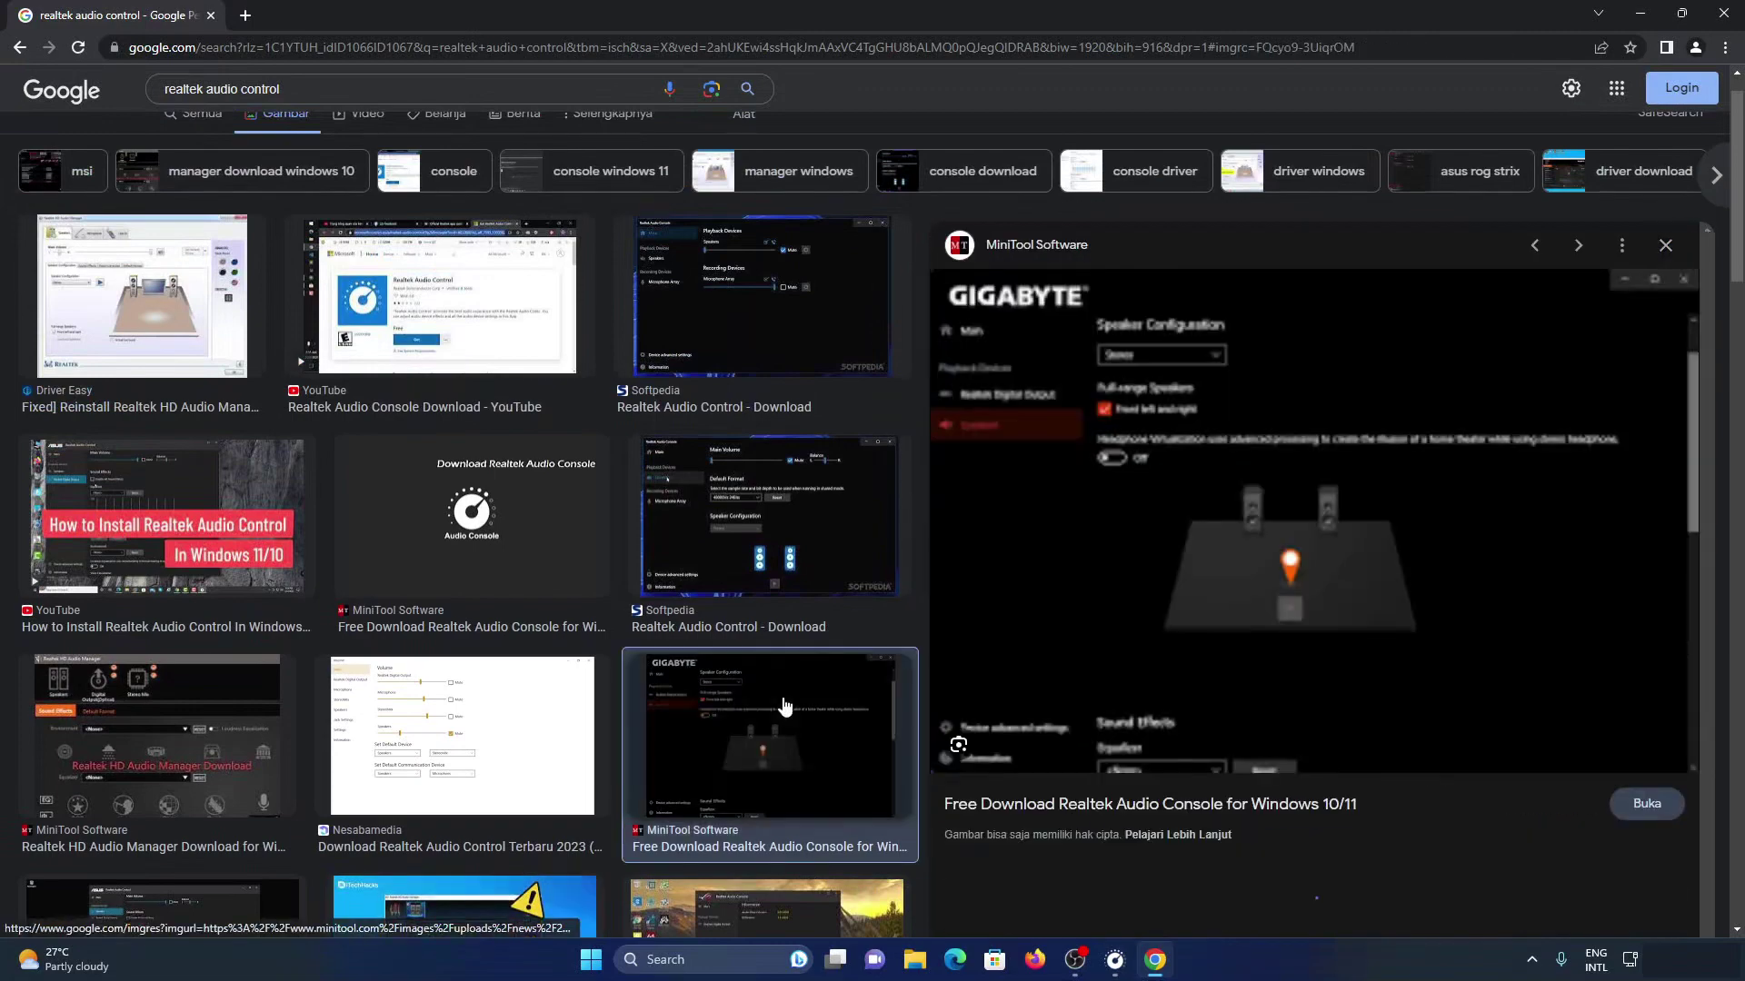
{"action": "left_click", "coordinate": [780, 521]}
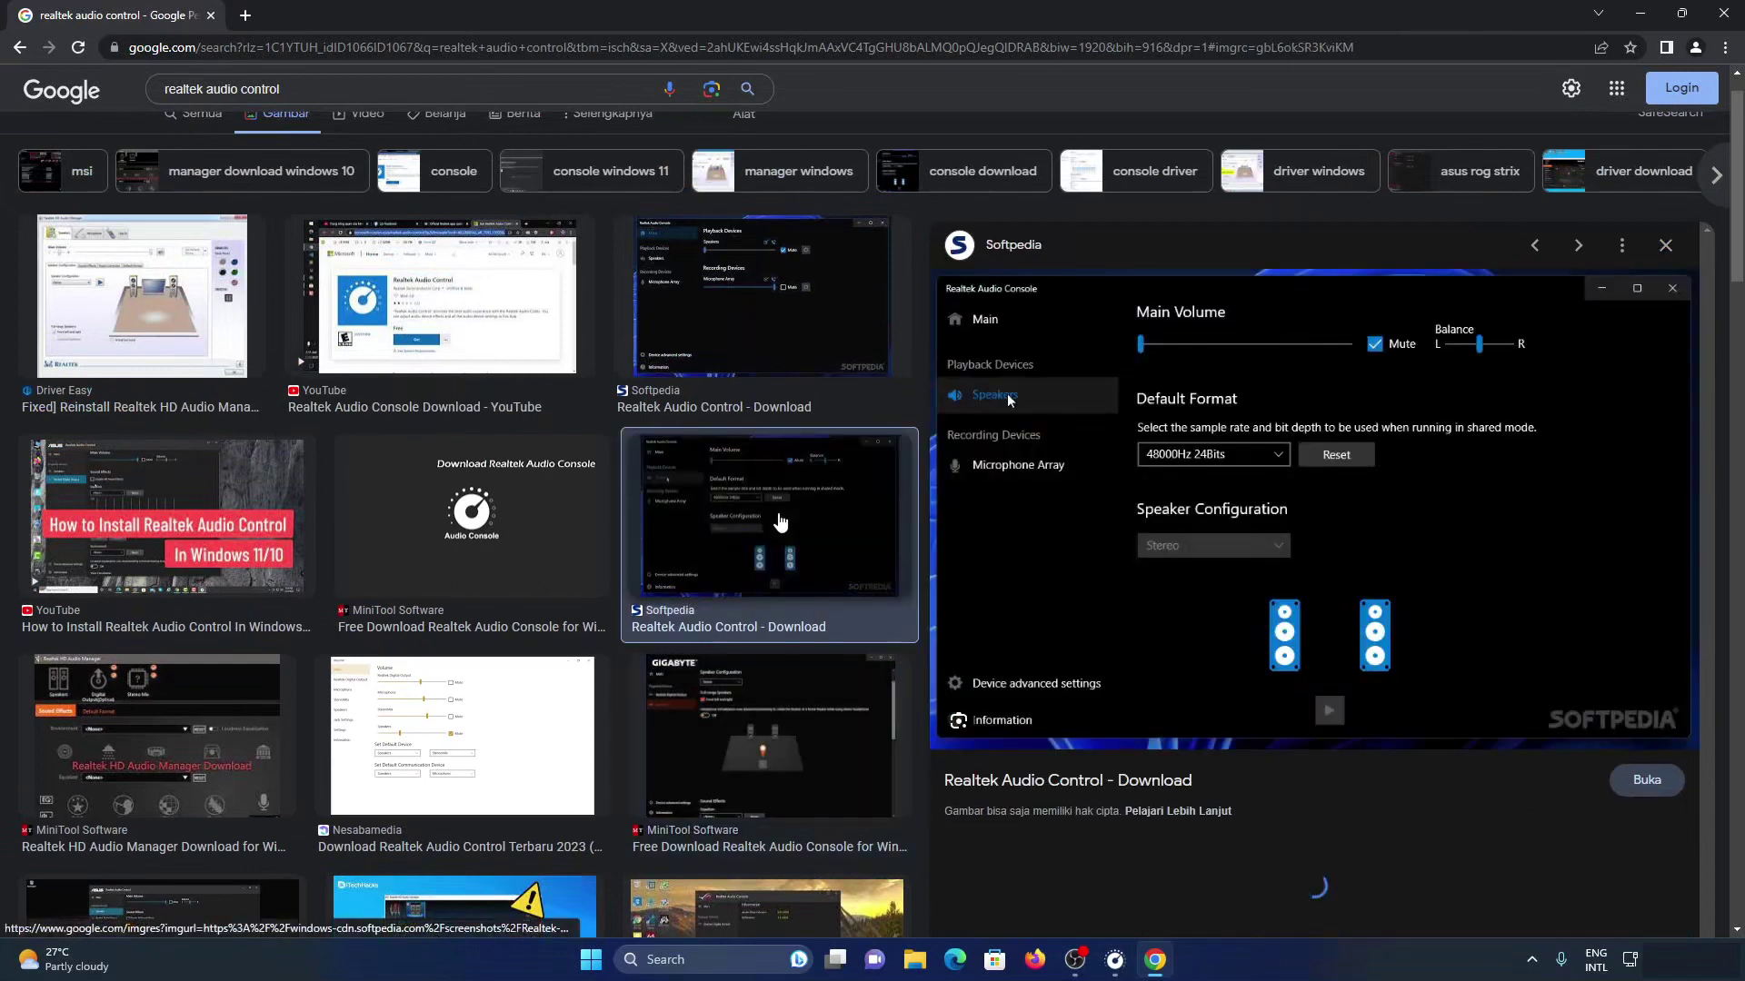
{"action": "scroll", "coordinate": [779, 520], "scroll_direction": "up", "scroll_amount": 1}
{"action": "left_click", "coordinate": [761, 345]}
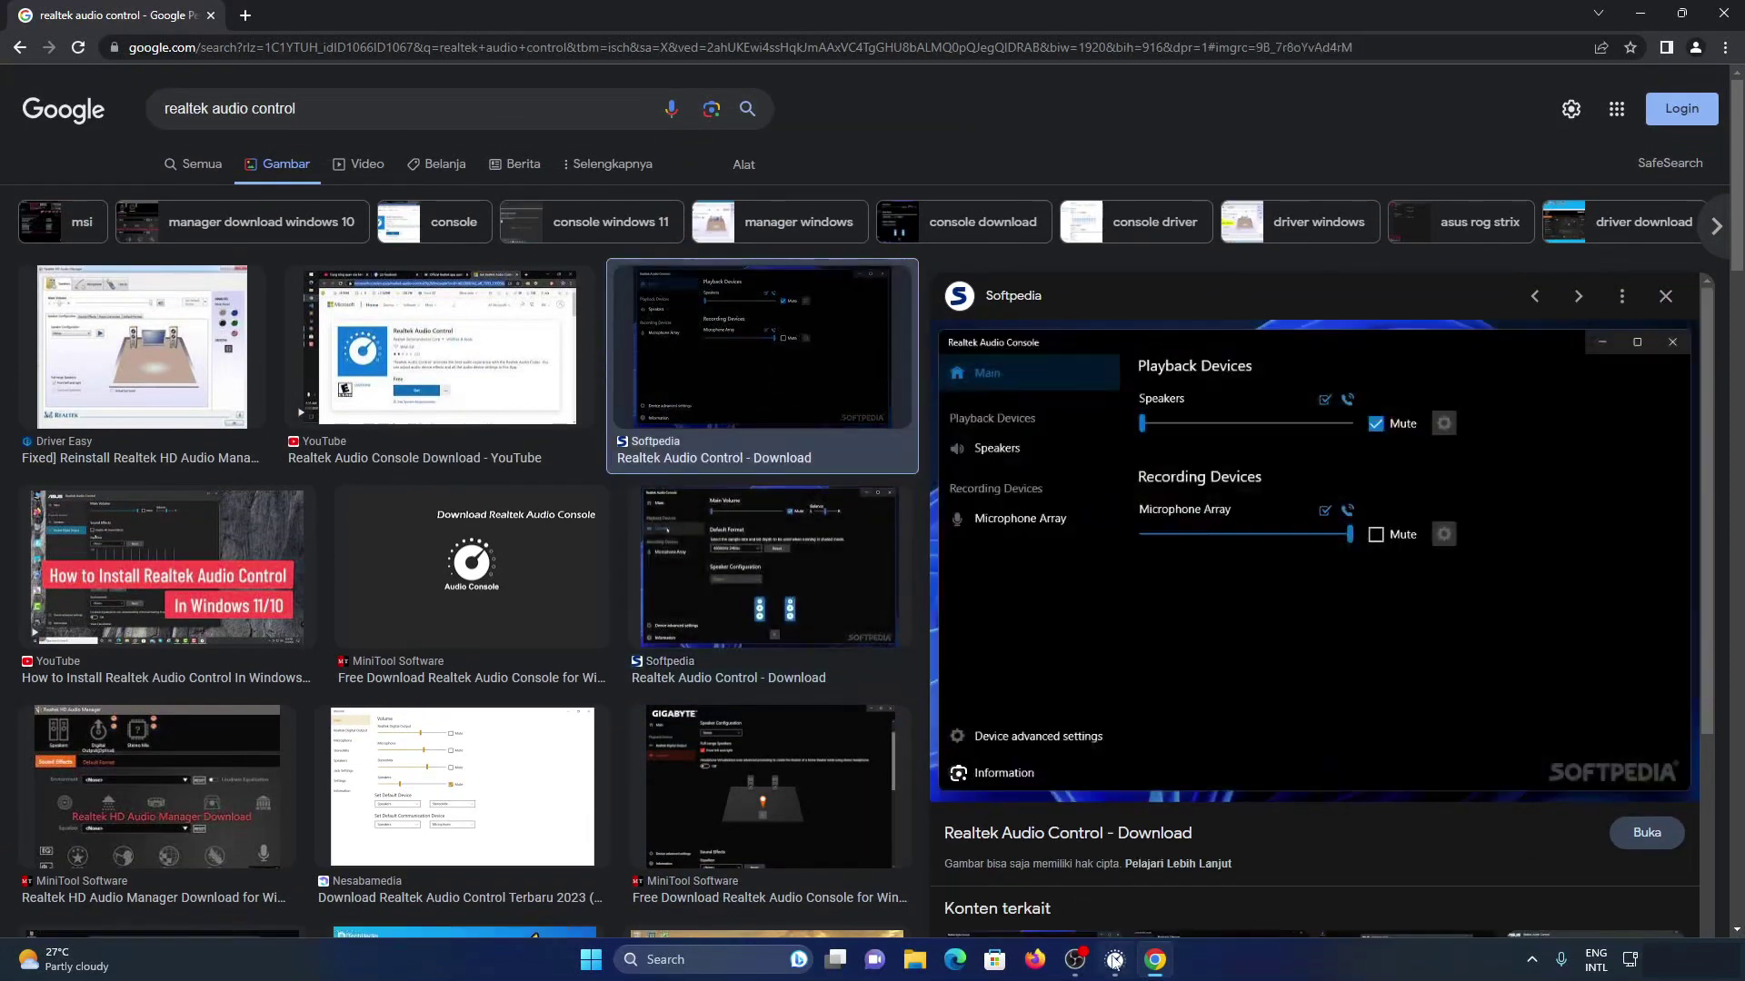
Switch to Realtek Audio Console, close it, and close the browser with the image results.
{"action": "left_click", "coordinate": [1115, 961]}
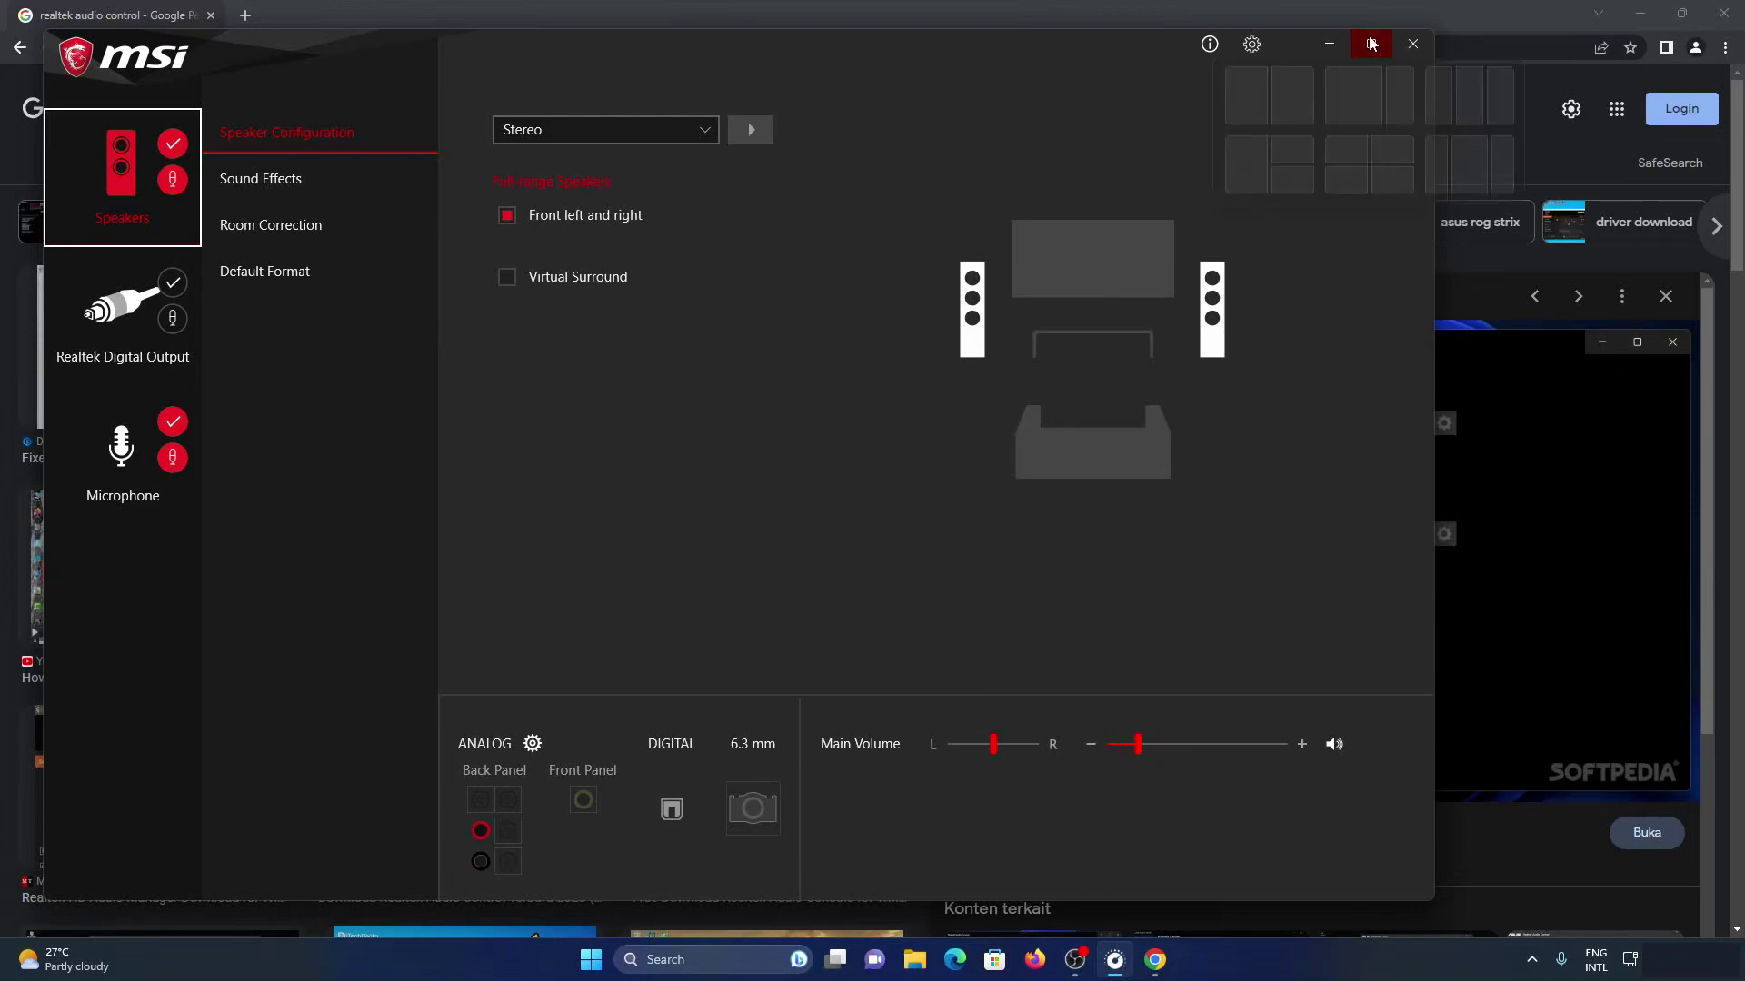
{"action": "left_click", "coordinate": [1411, 45]}
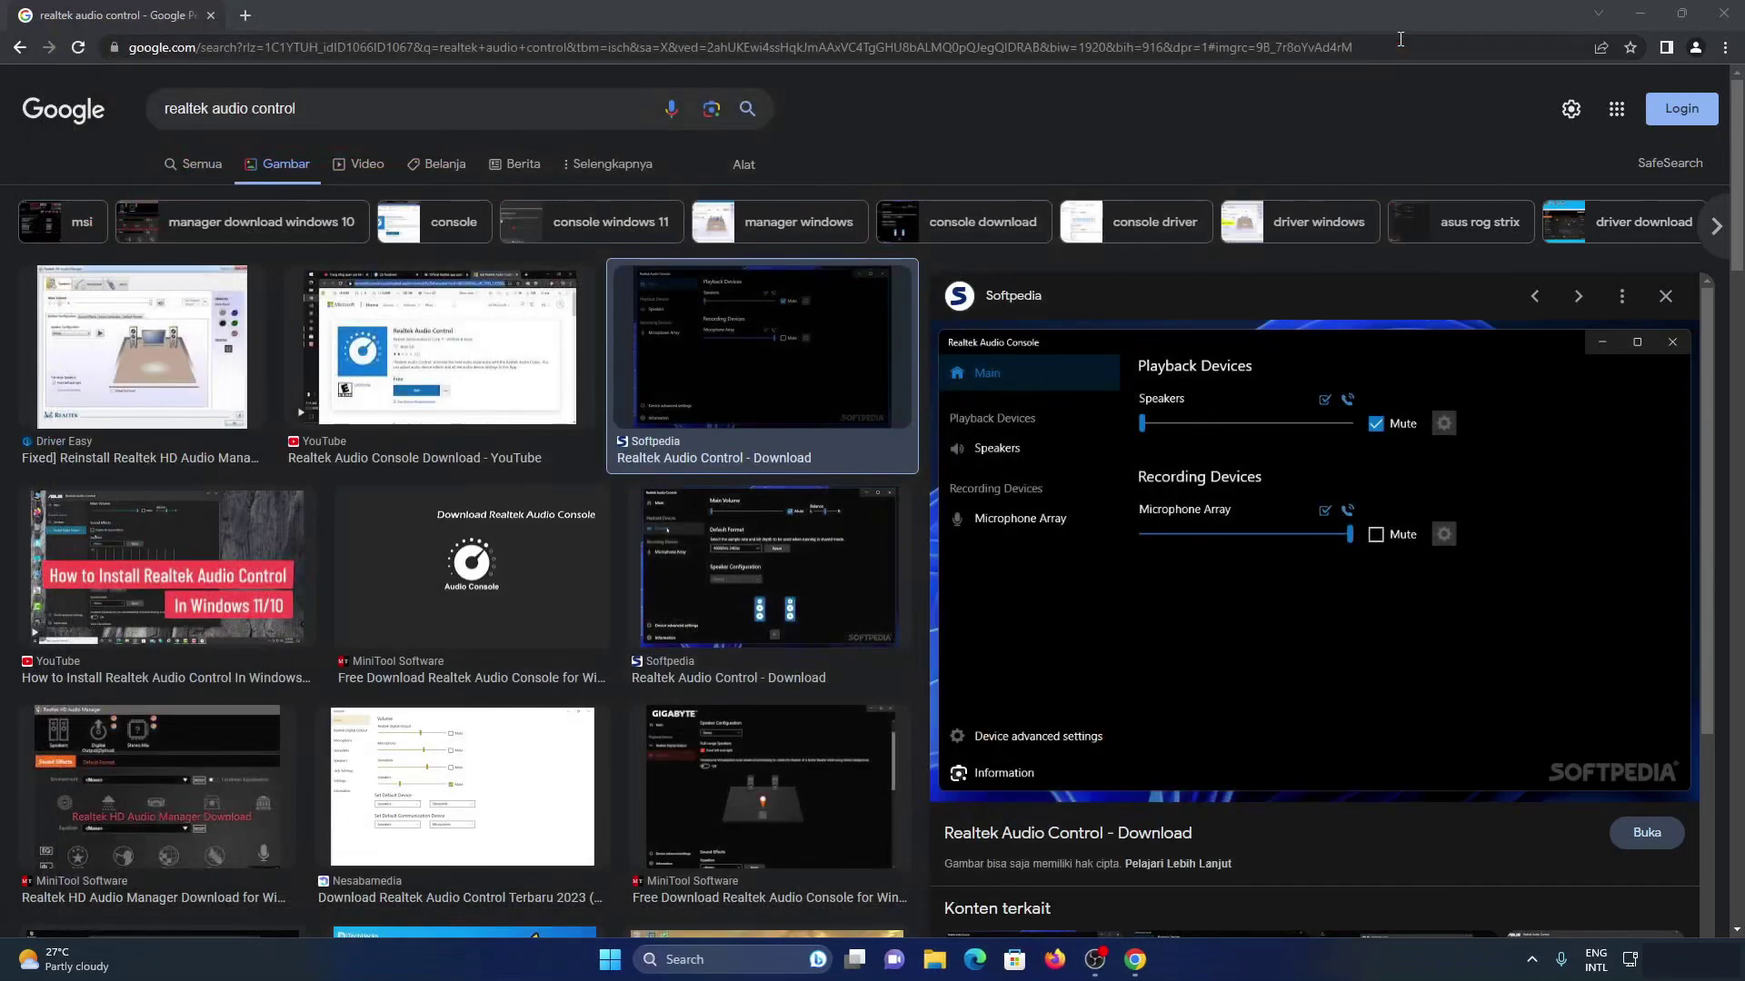
{"action": "key", "text": "alt+F4"}
Open Microsoft Store in a maximized window, search for "realtek audio console" and look through the results.
{"action": "left_click", "coordinate": [1044, 964]}
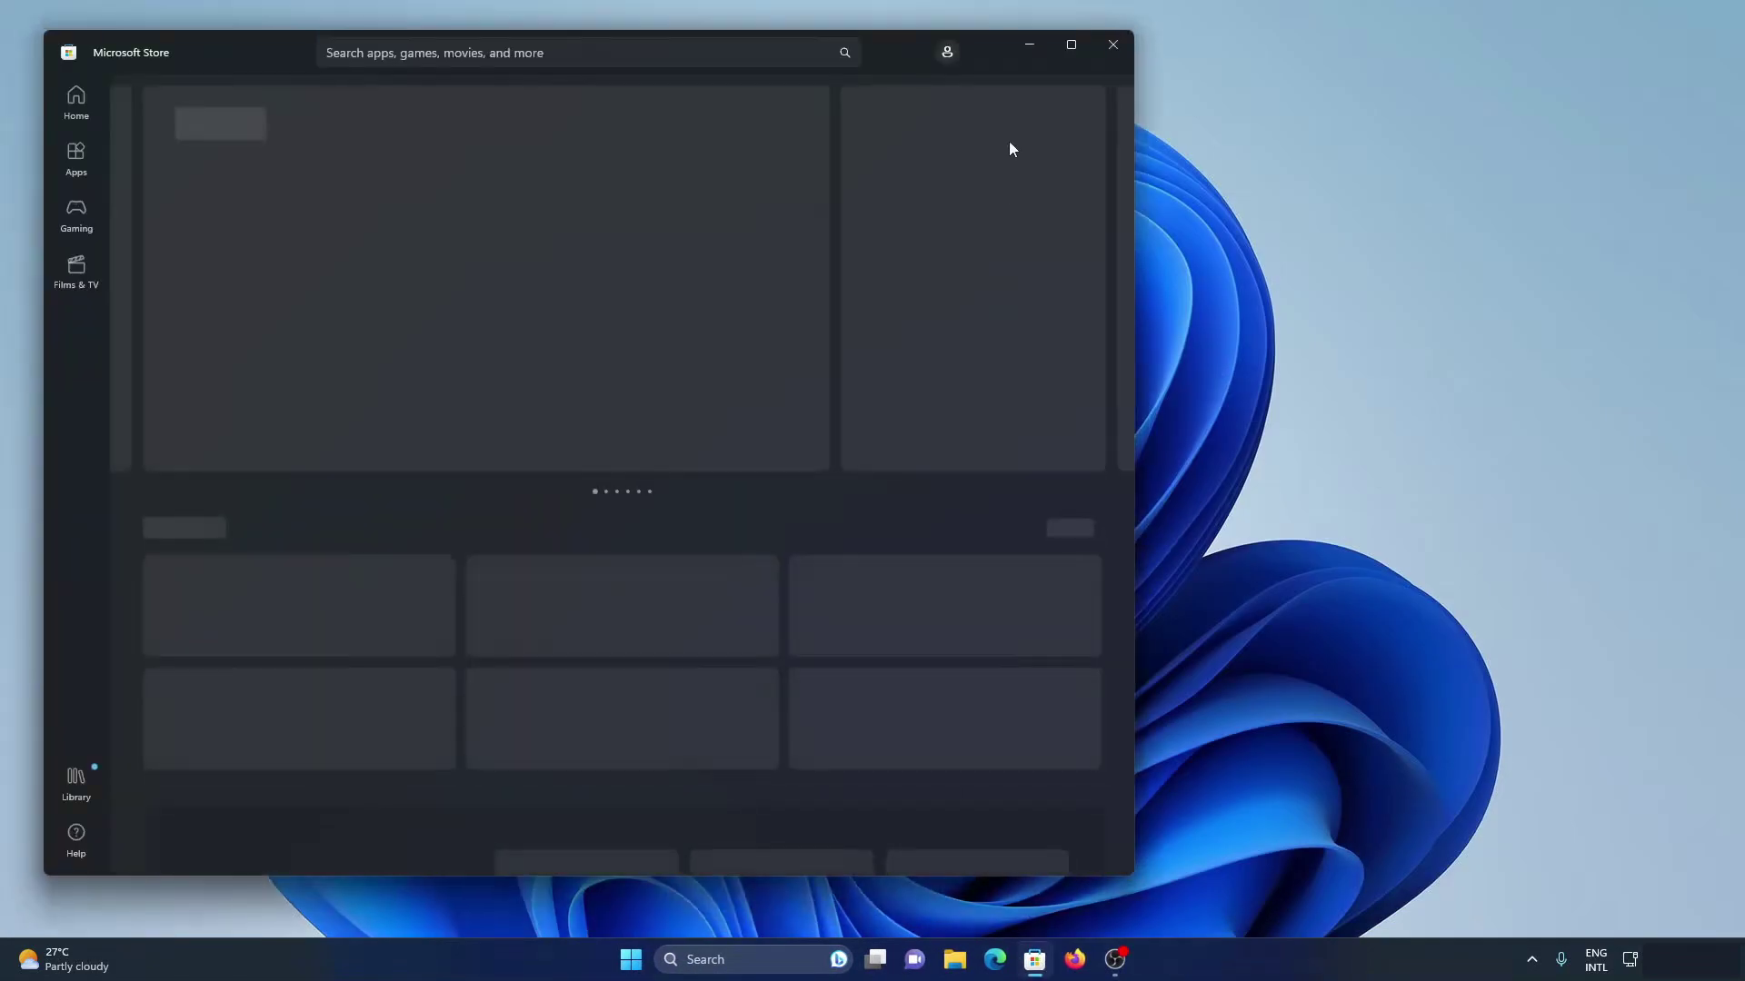
{"action": "left_click", "coordinate": [1072, 45]}
{"action": "left_click", "coordinate": [895, 22]}
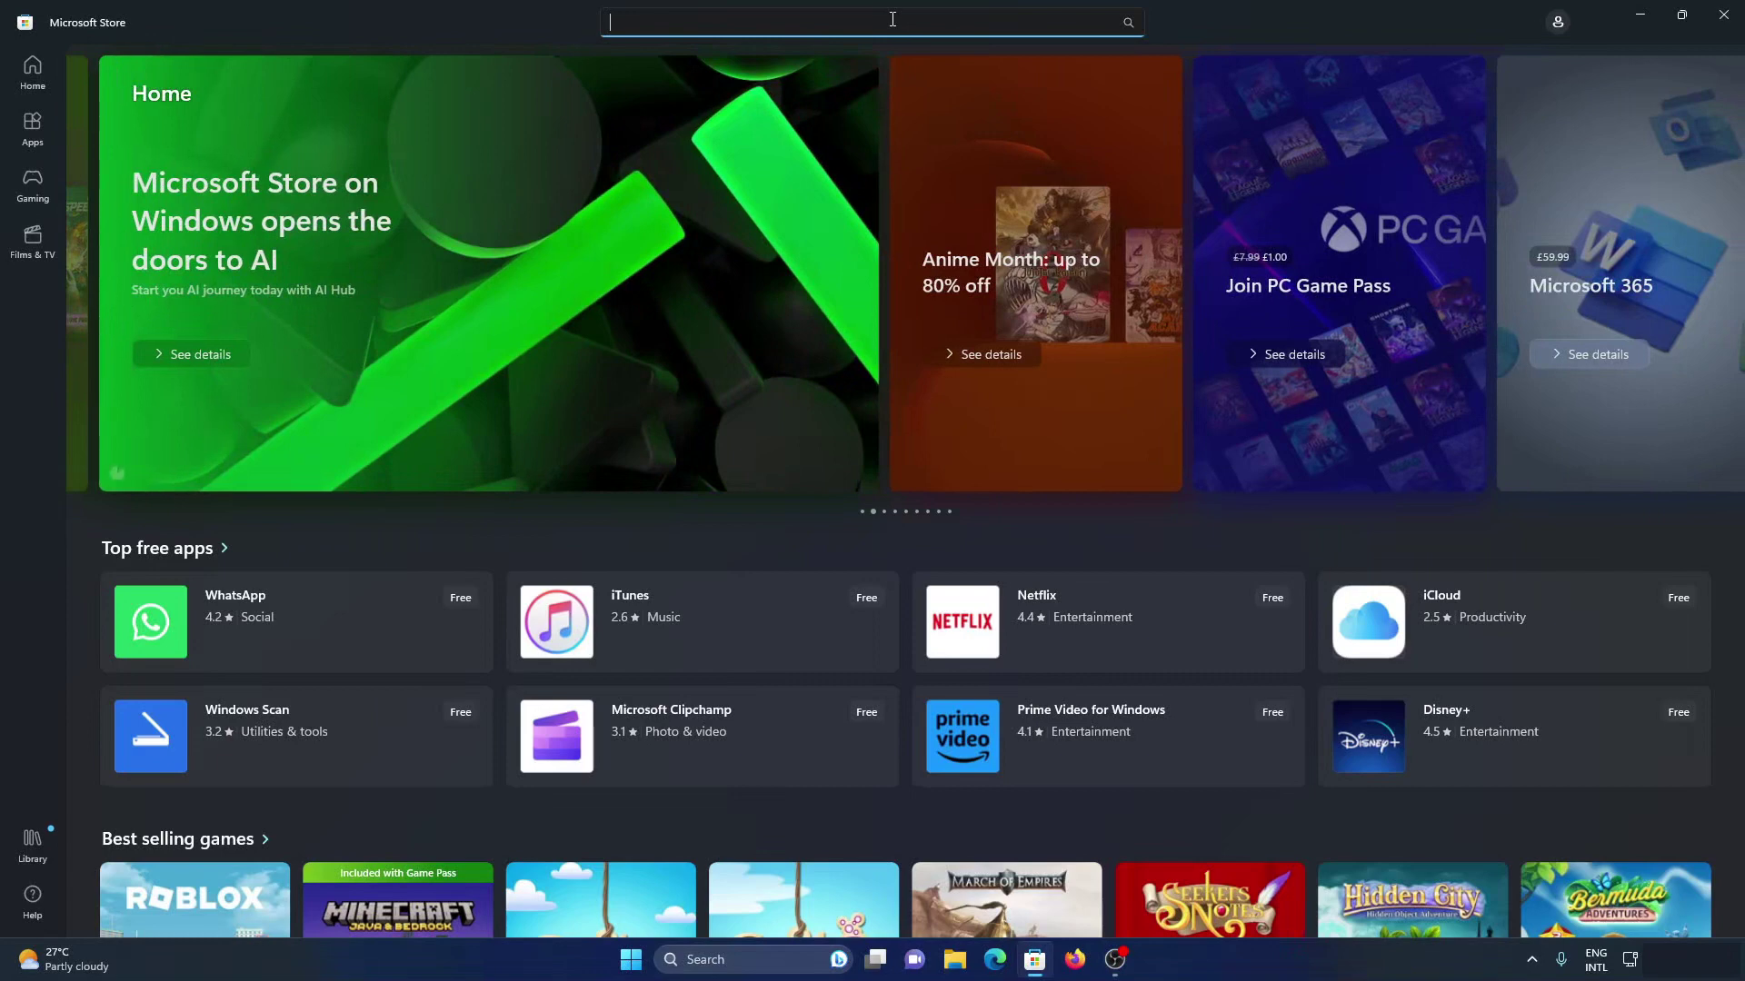
{"action": "type", "text": "realtek audio"}
{"action": "key", "text": "Down"}
{"action": "key", "text": "Down"}
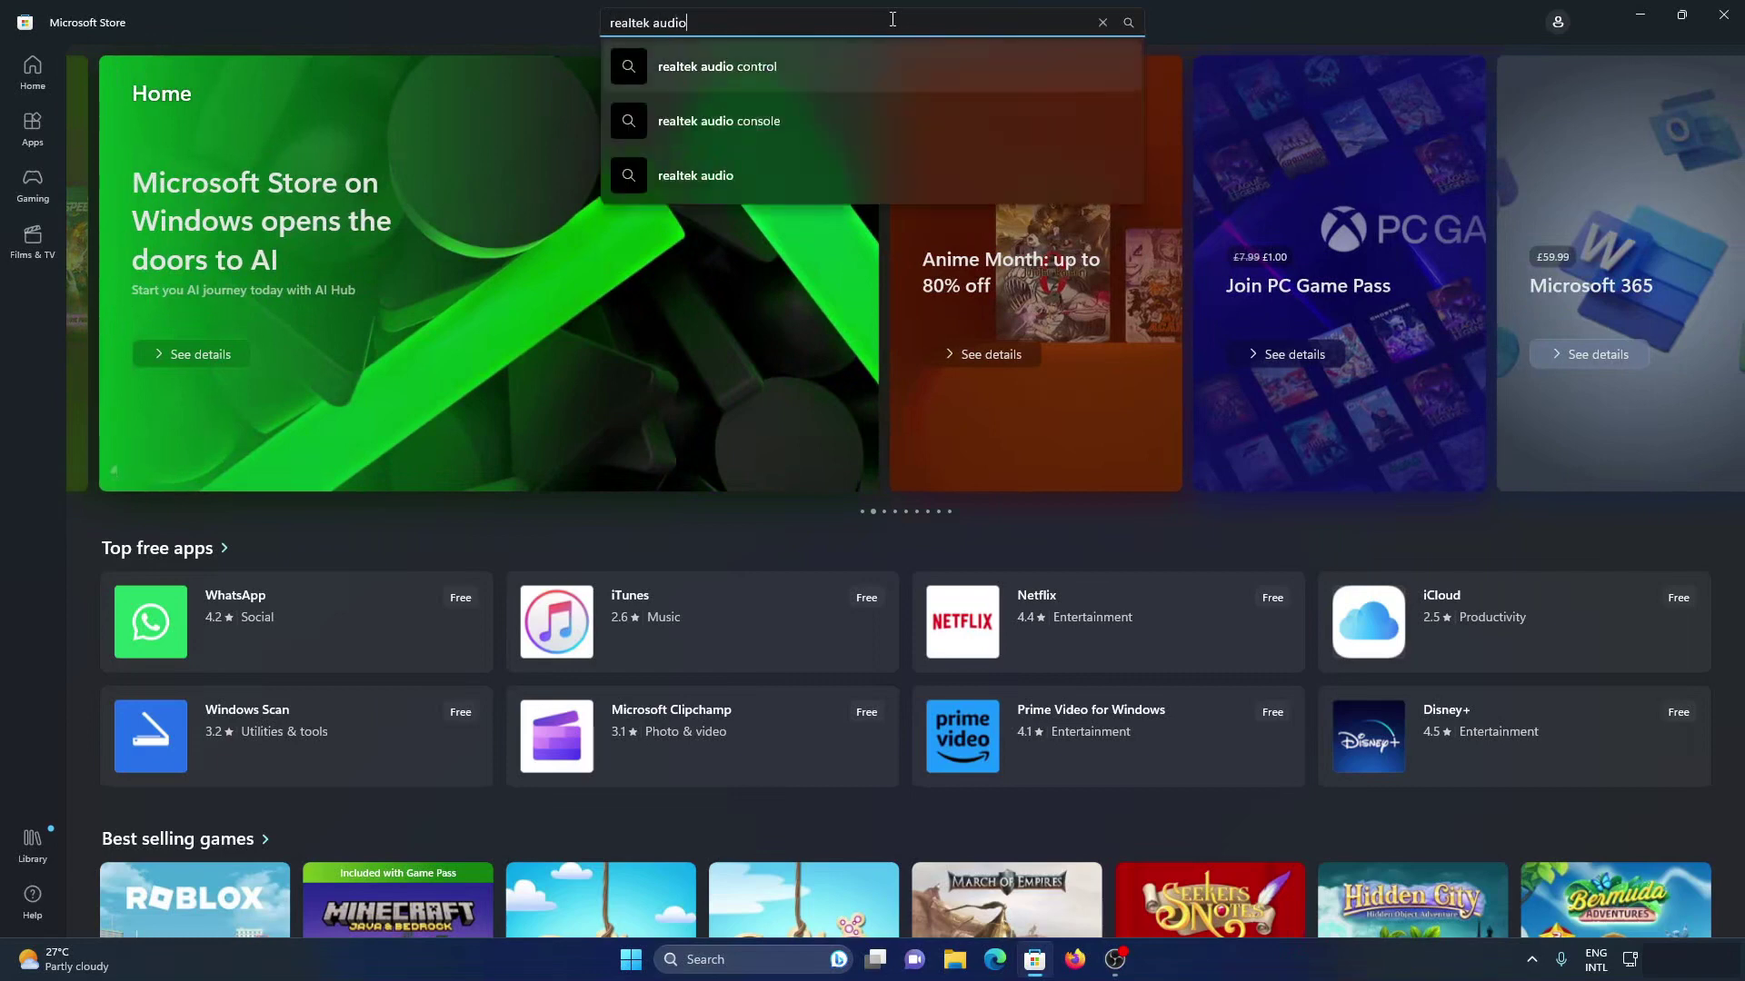
{"action": "key", "text": "Return"}
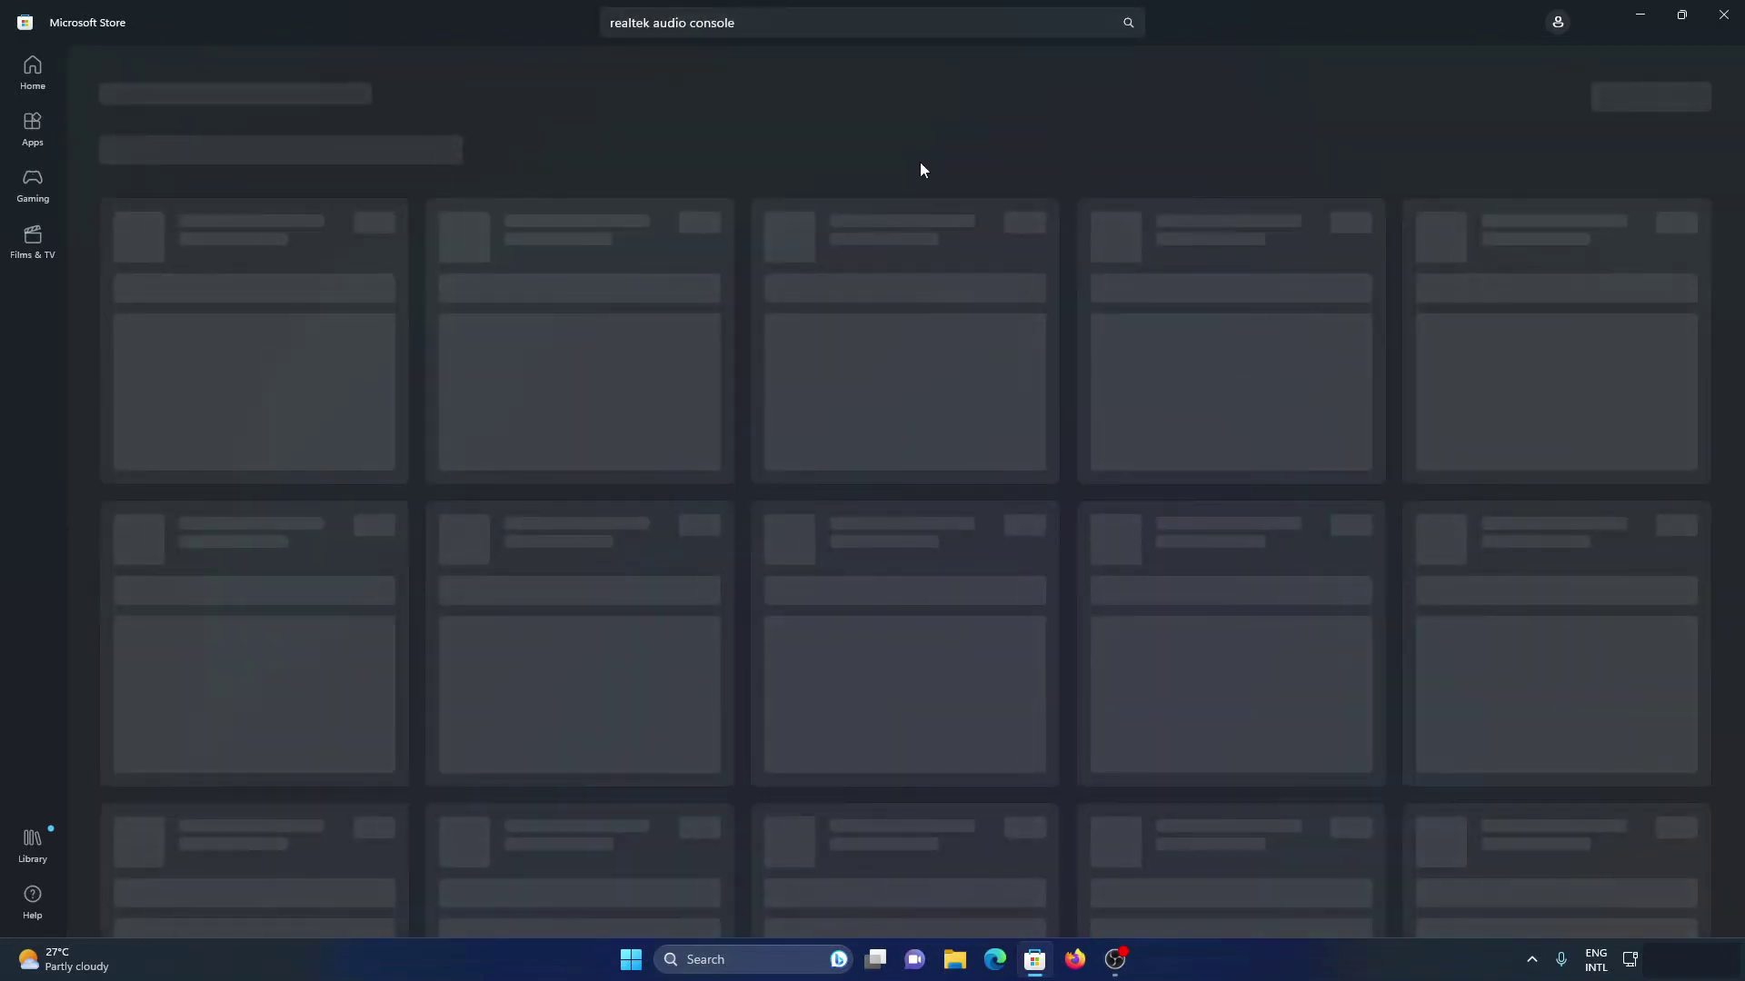
{"action": "scroll", "coordinate": [973, 193], "scroll_direction": "down", "scroll_amount": 6}
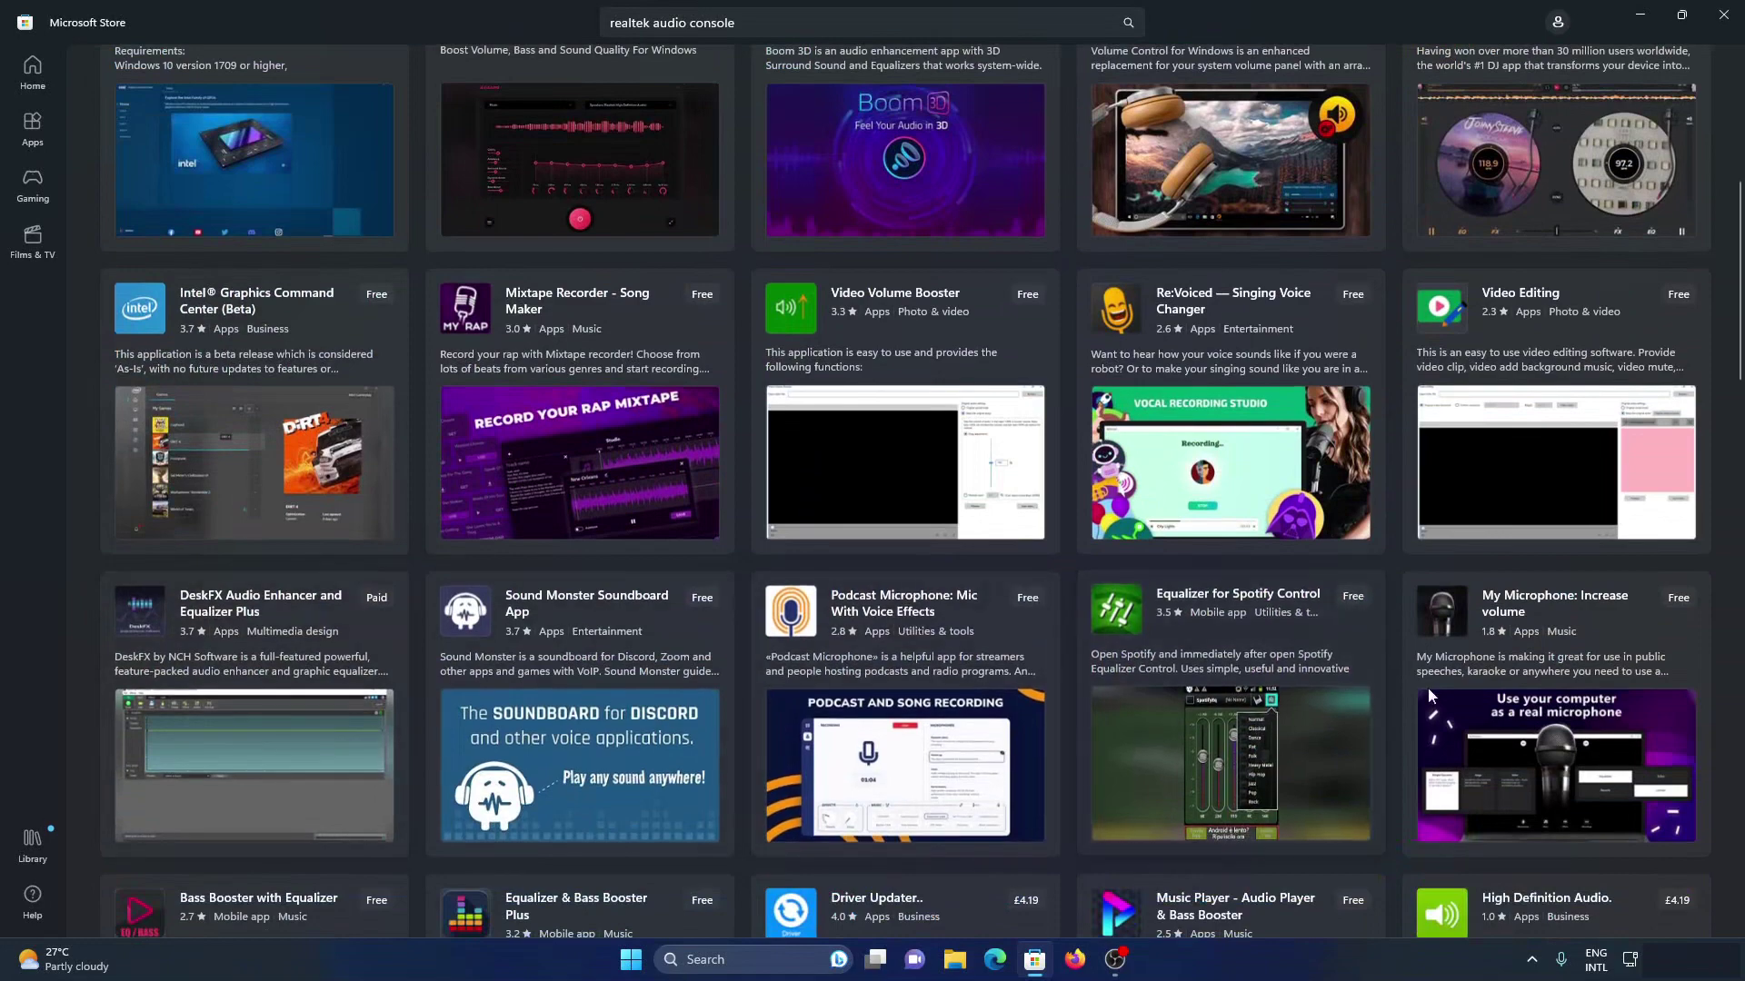
{"action": "scroll", "coordinate": [1348, 629], "scroll_direction": "down", "scroll_amount": 6}
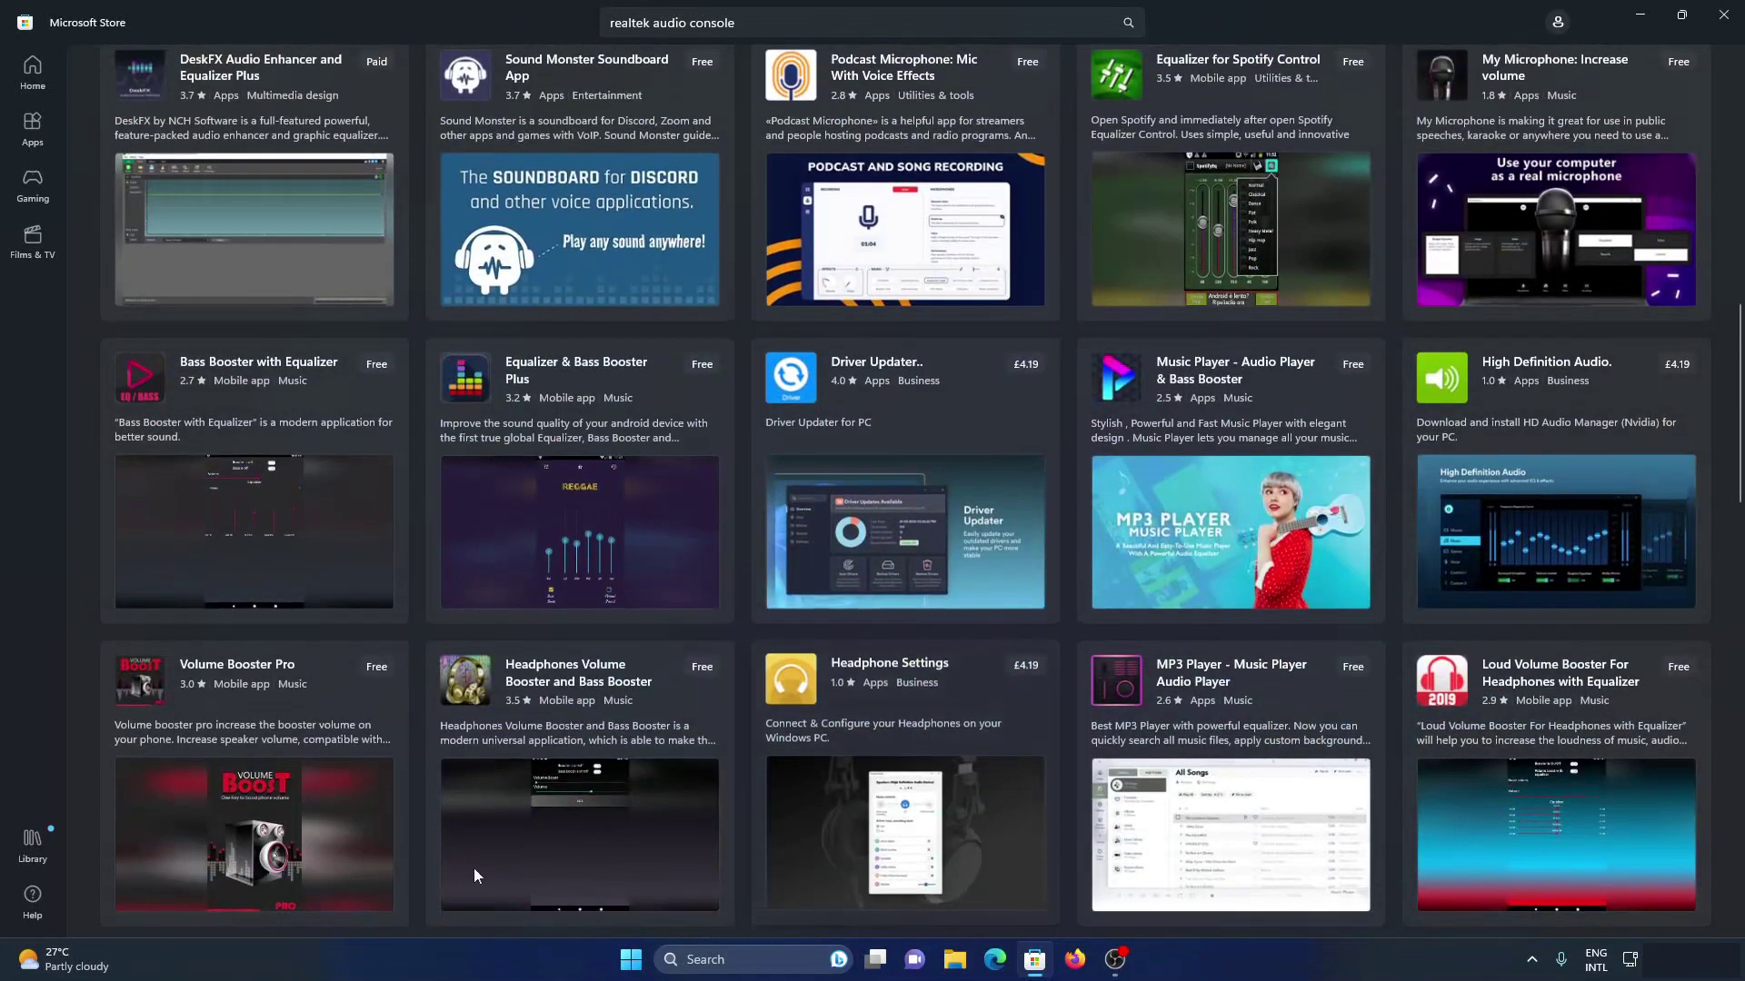
Find Realtek Audio Control among the library's installed apps and review its store page, including the description and reviews.
{"action": "left_click", "coordinate": [32, 838]}
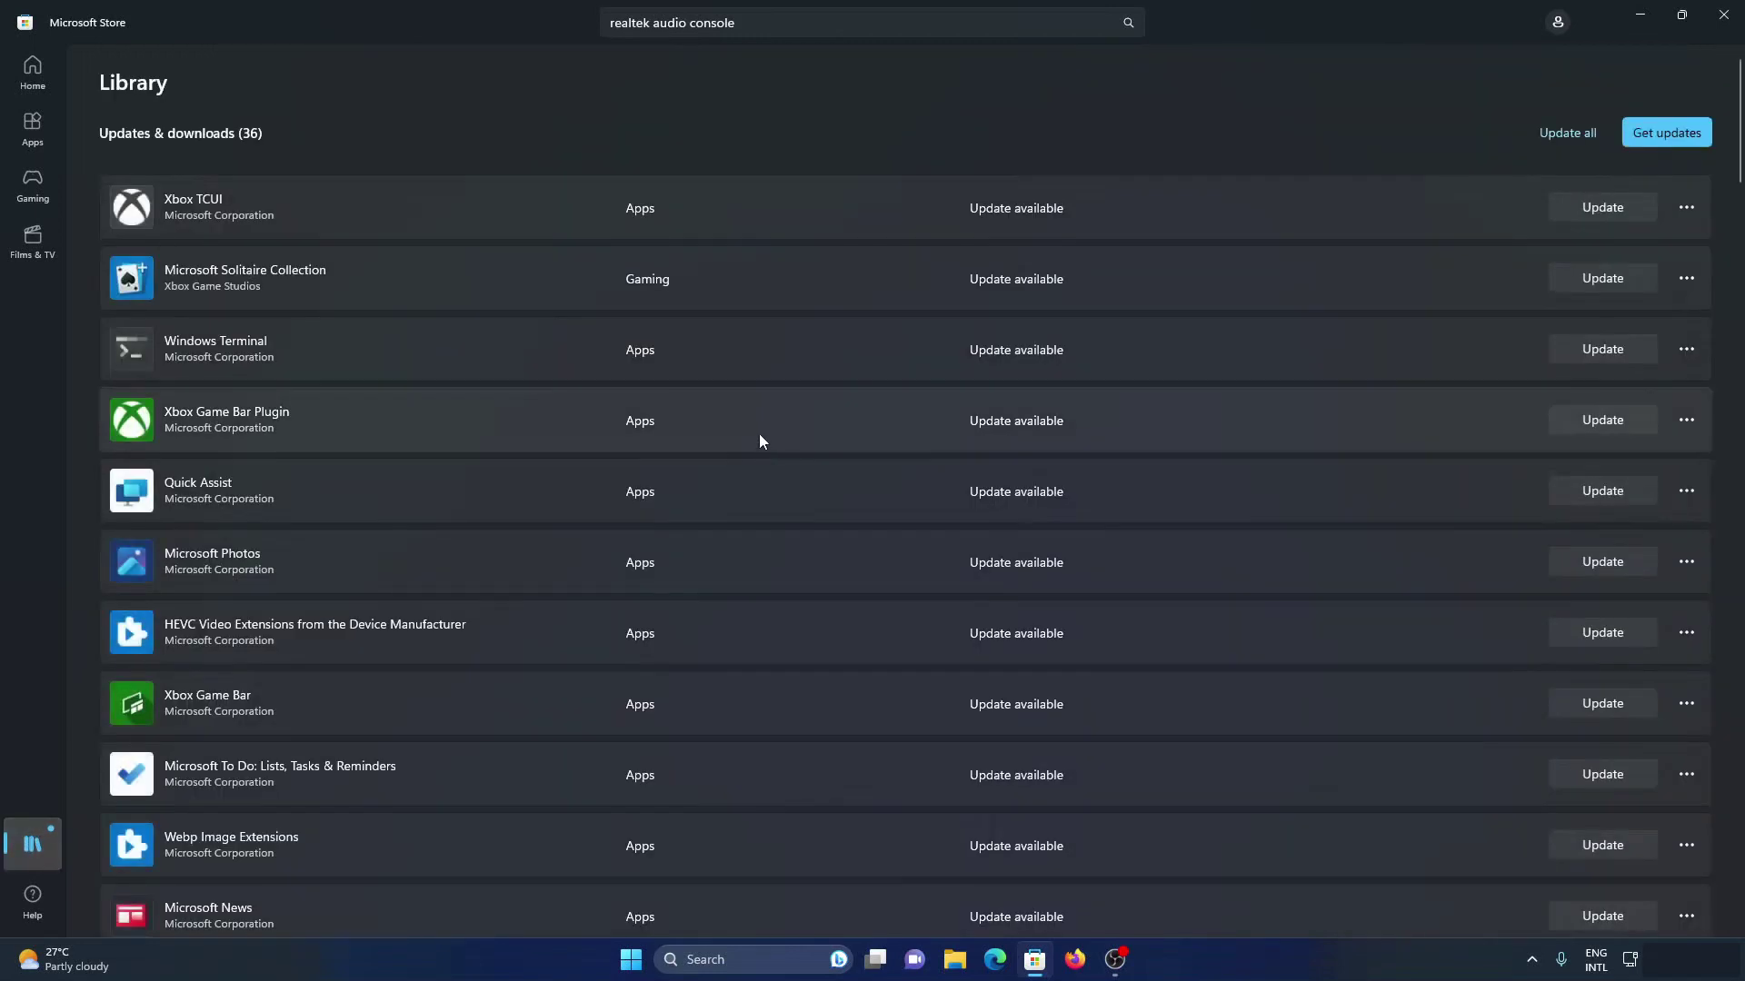
{"action": "scroll", "coordinate": [825, 390], "scroll_direction": "down", "scroll_amount": 6}
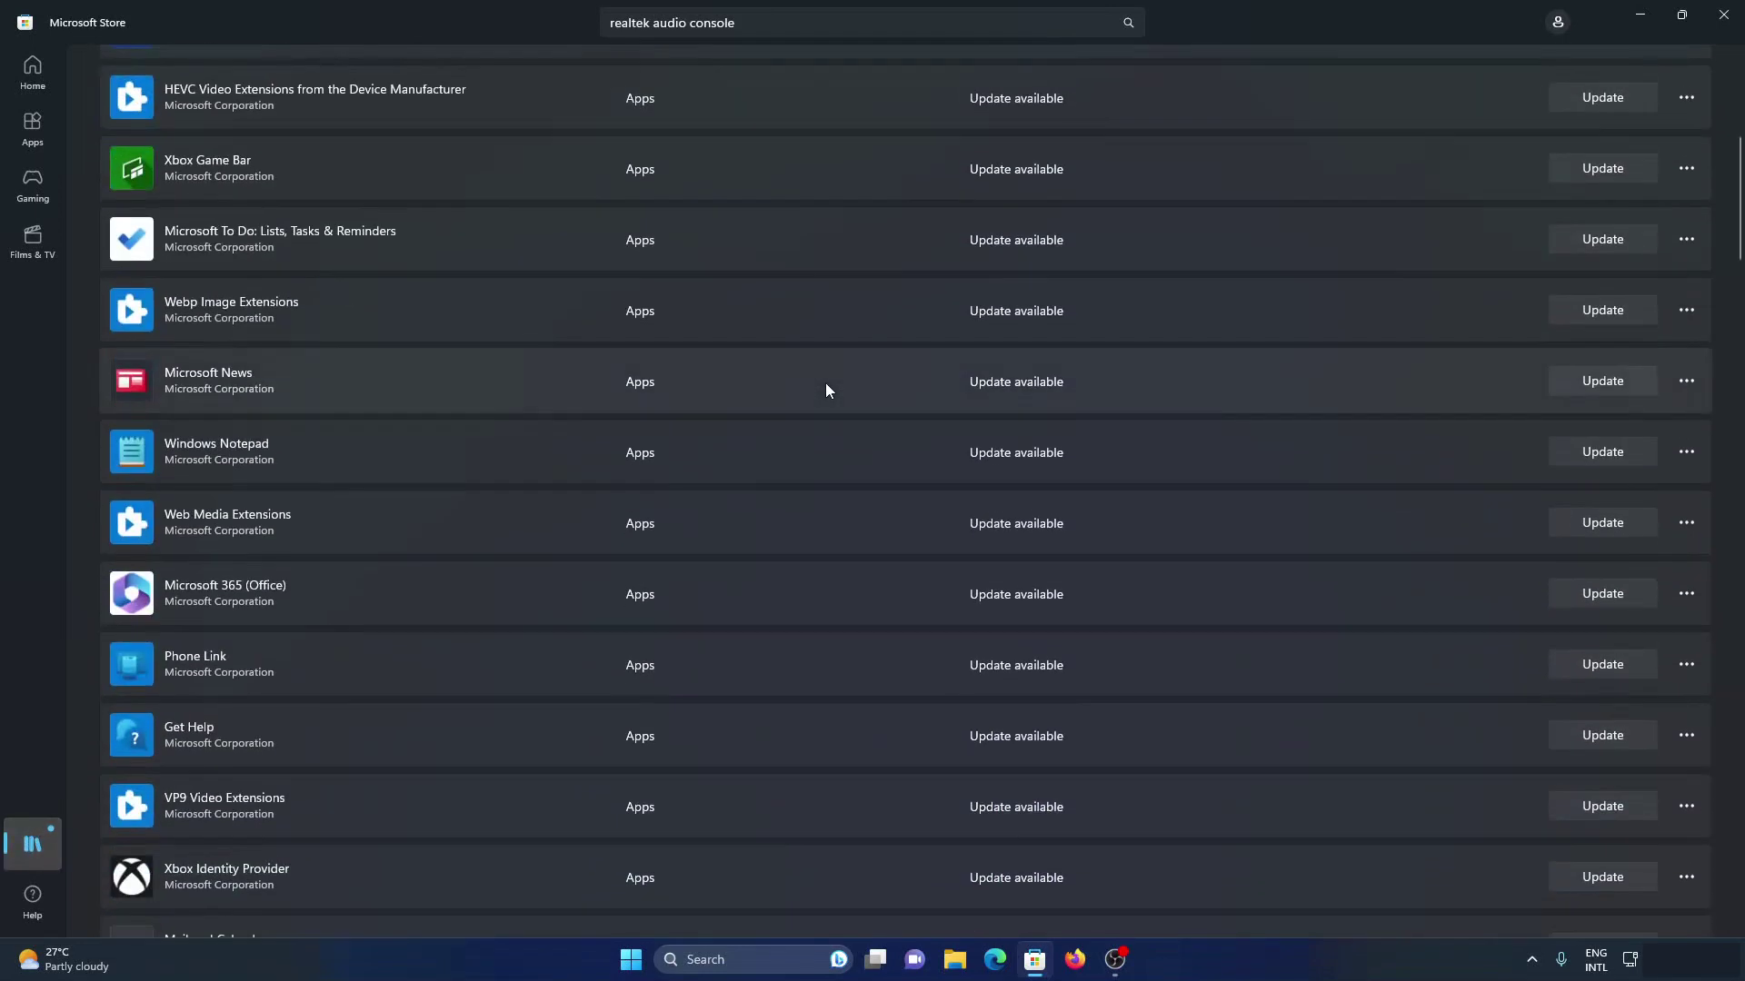
{"action": "scroll", "coordinate": [825, 390], "scroll_direction": "down", "scroll_amount": 3}
{"action": "scroll", "coordinate": [825, 390], "scroll_direction": "down", "scroll_amount": 5}
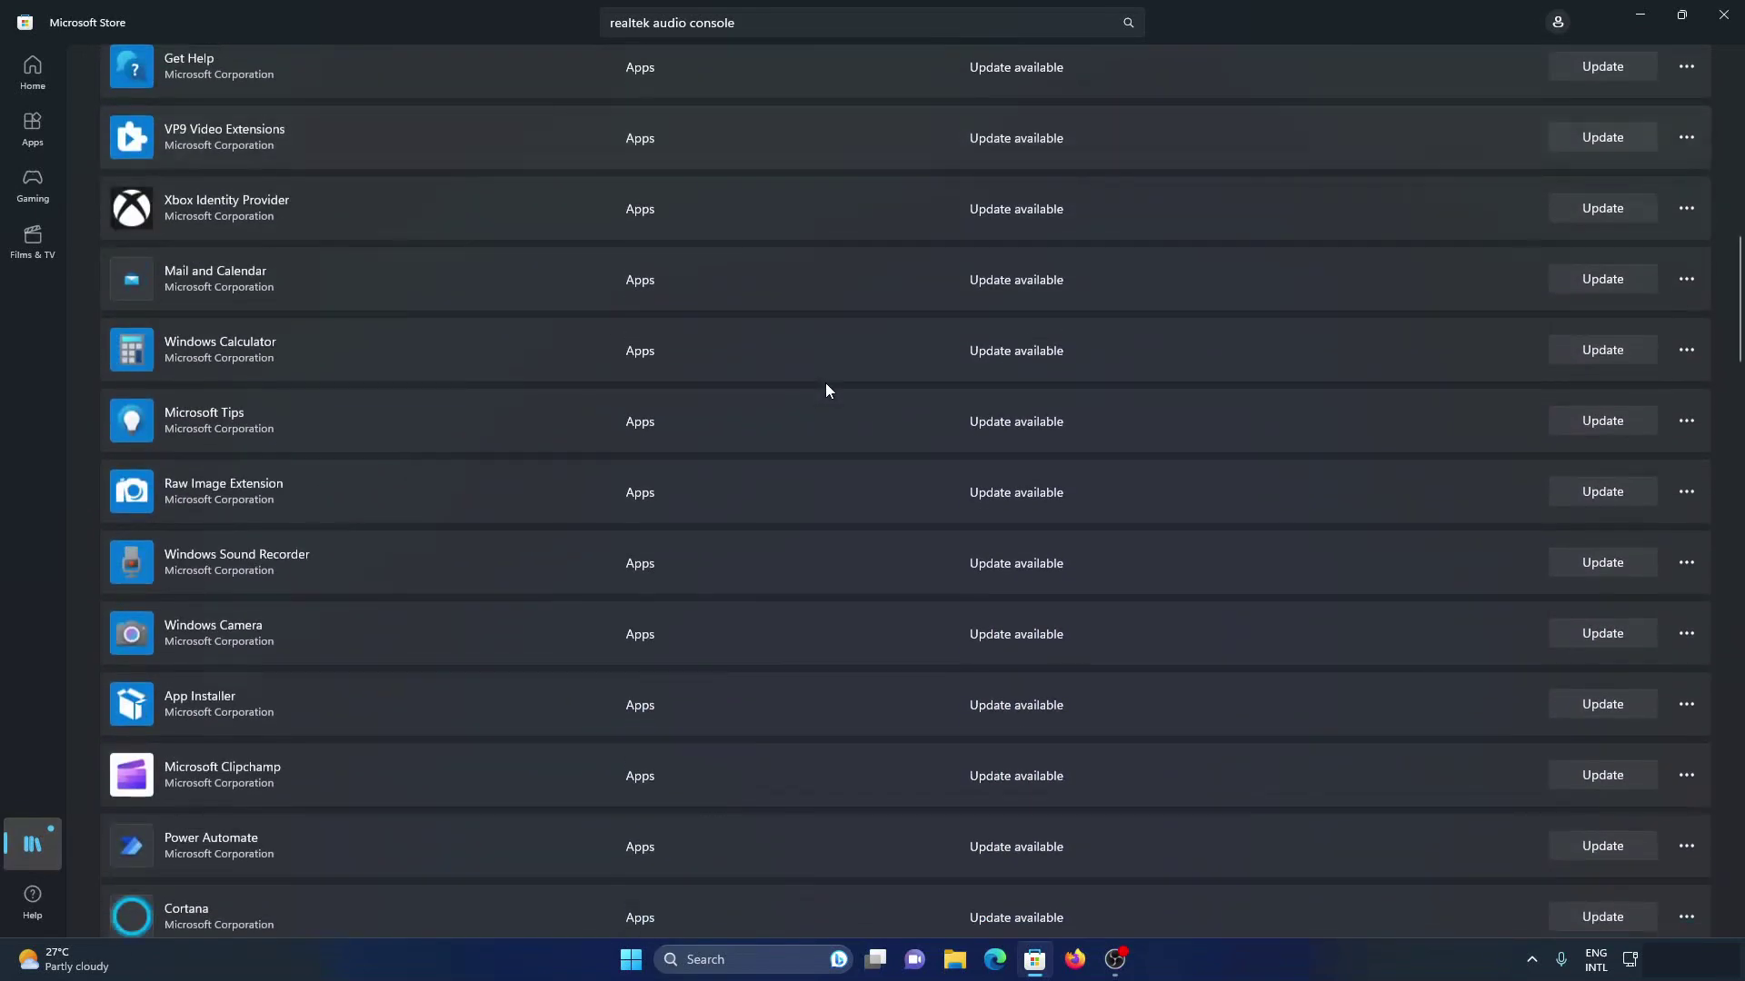
{"action": "scroll", "coordinate": [826, 390], "scroll_direction": "down", "scroll_amount": 8}
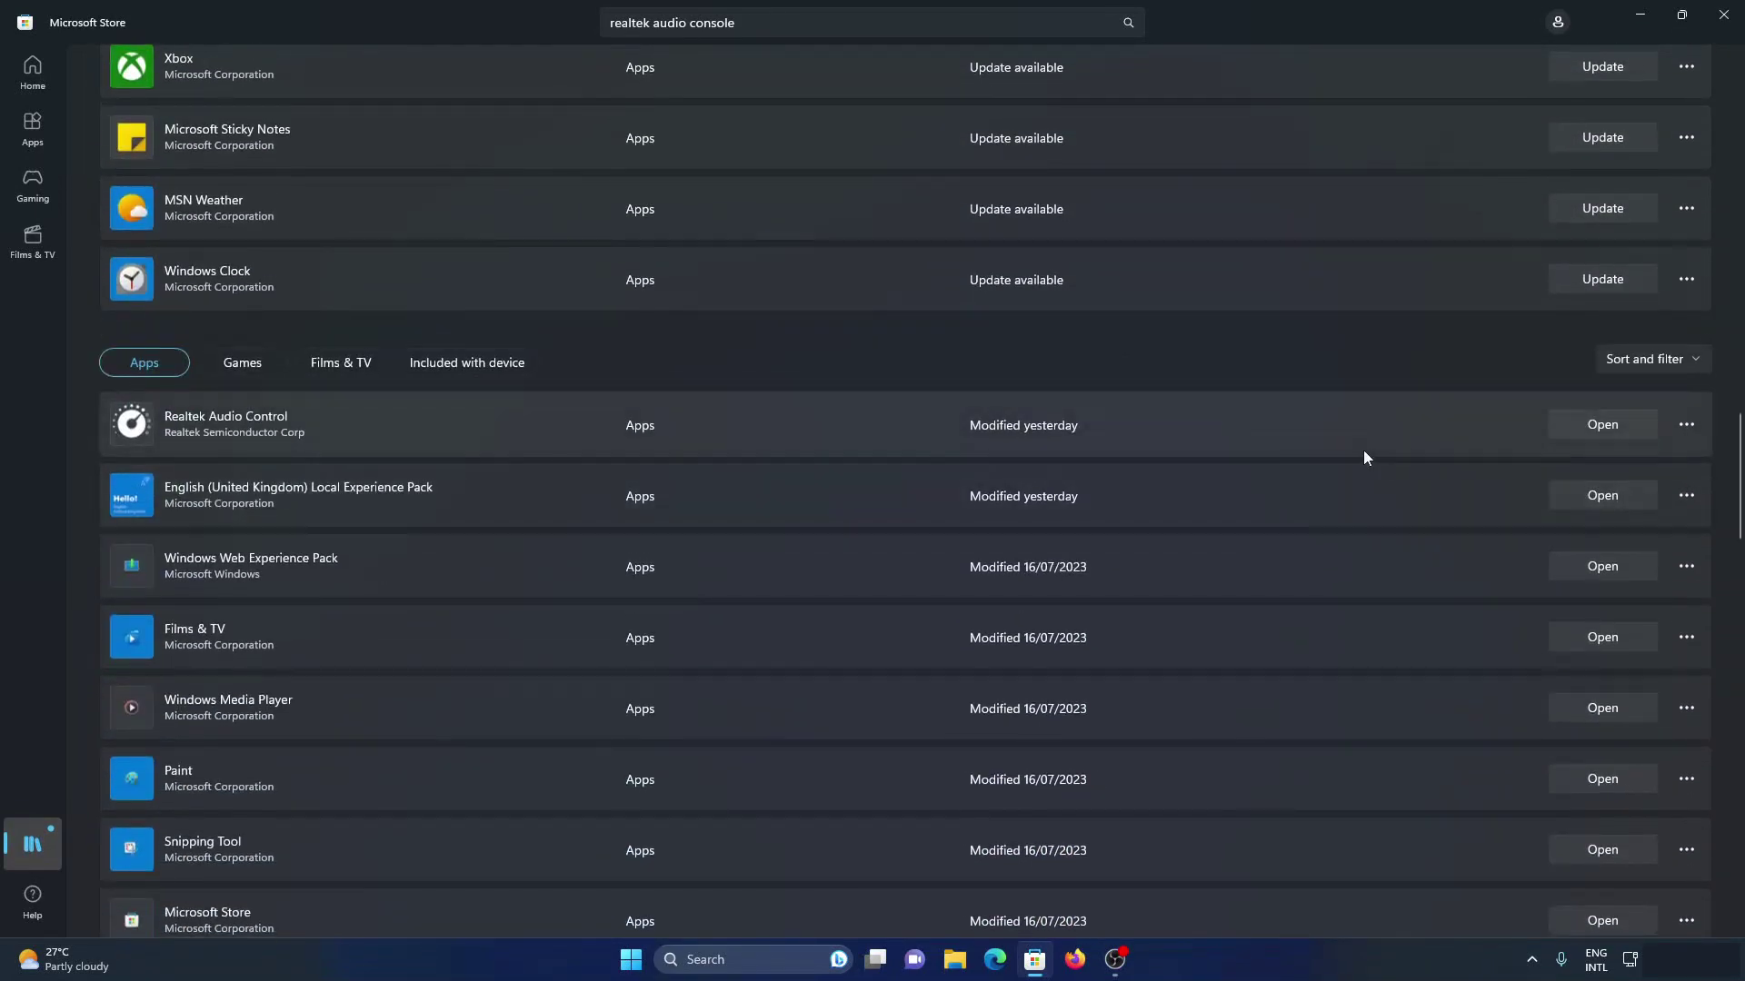
{"action": "left_click", "coordinate": [1330, 440]}
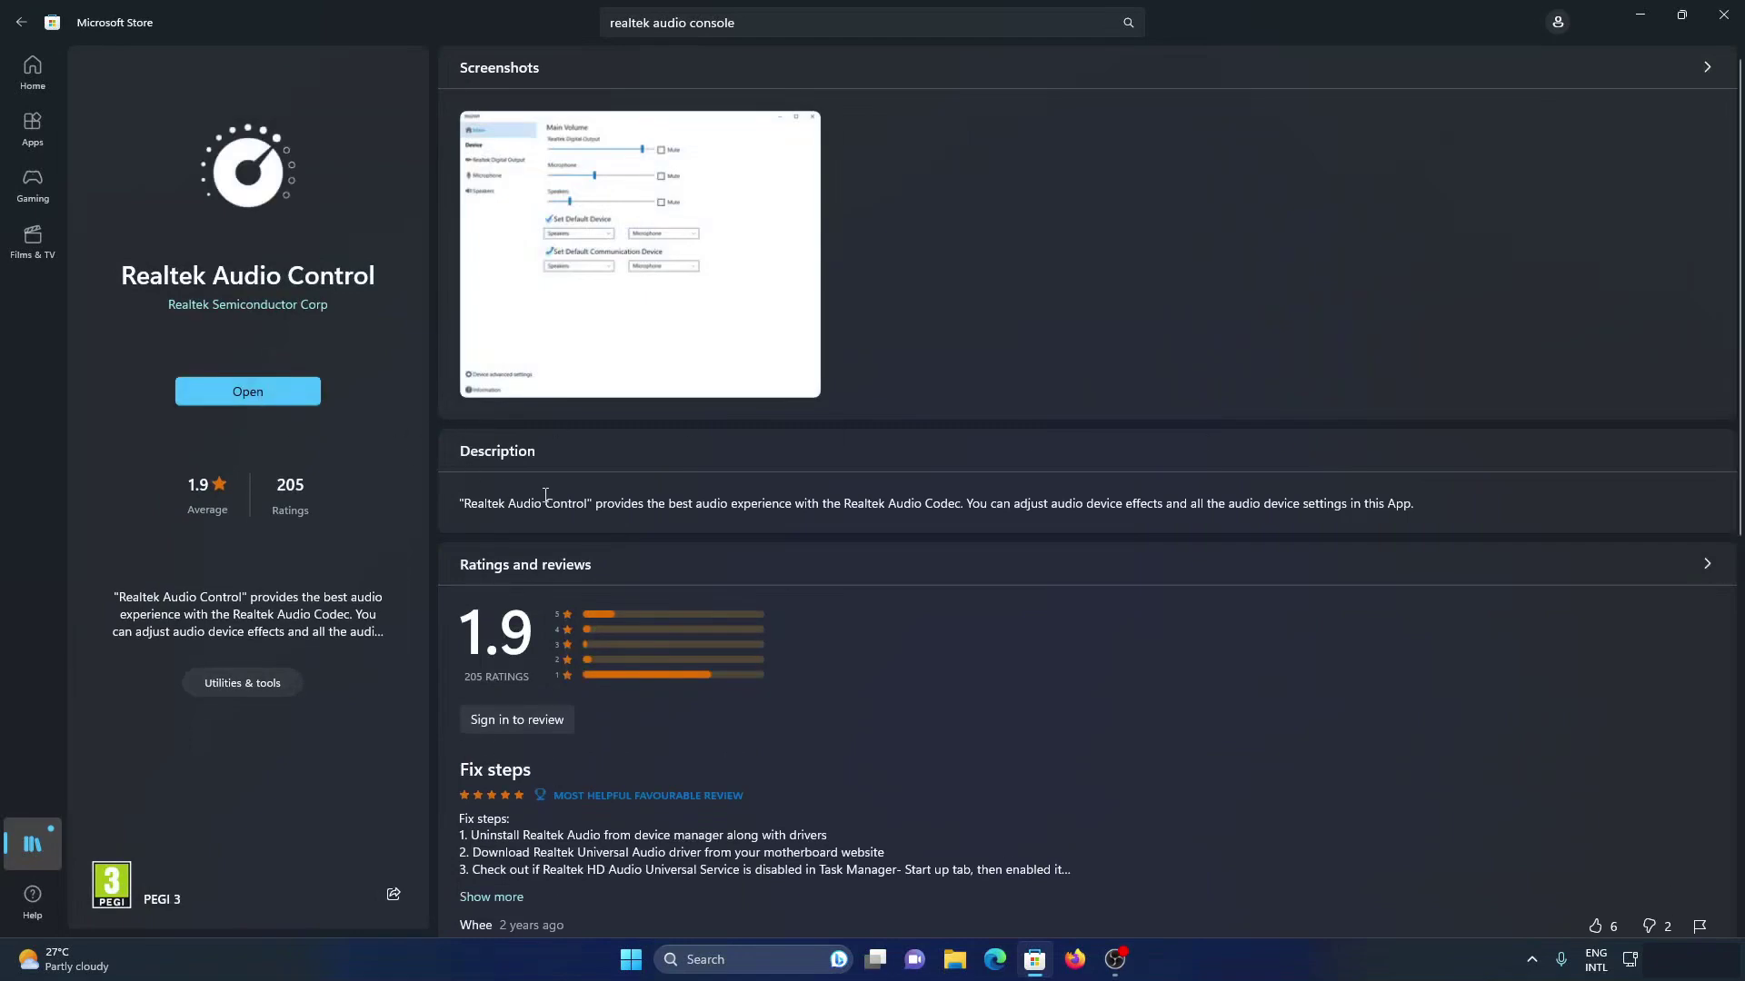
{"action": "scroll", "coordinate": [574, 484], "scroll_direction": "down", "scroll_amount": 5}
{"action": "scroll", "coordinate": [582, 472], "scroll_direction": "up", "scroll_amount": 5}
Search the store for "realtek audio control", and show the additional options of Realtek Audio Control in the library.
{"action": "double_click", "coordinate": [720, 12]}
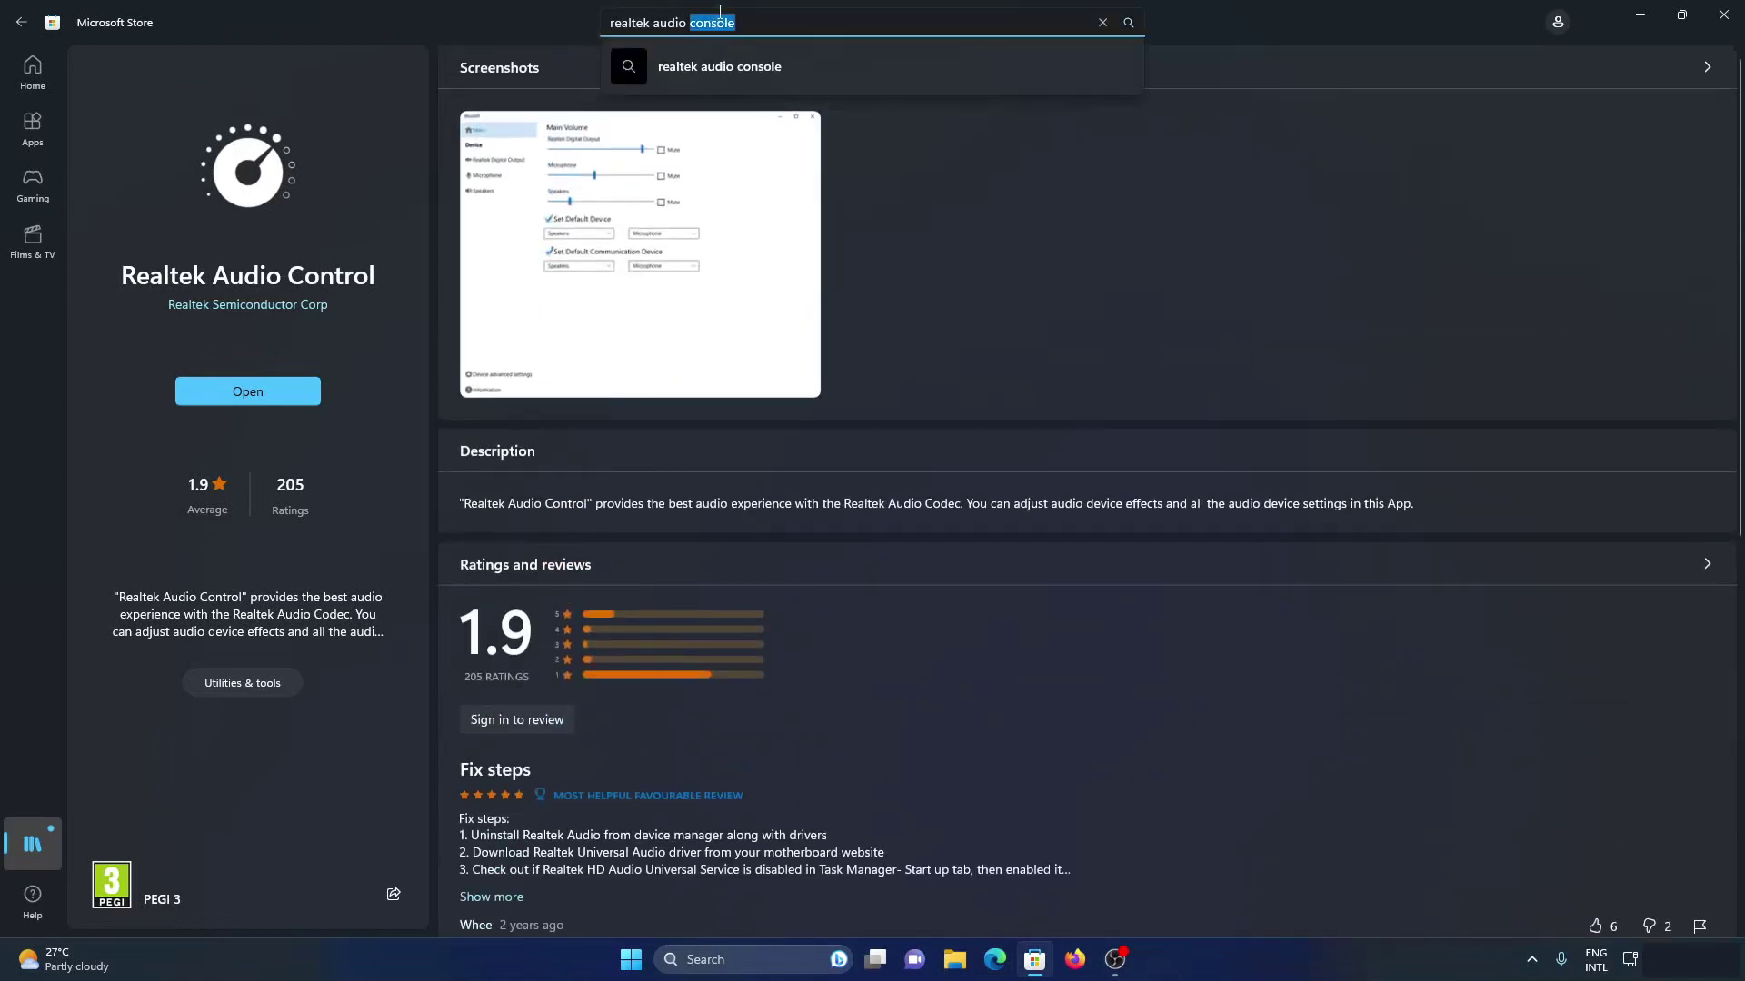
{"action": "type", "text": "contro"}
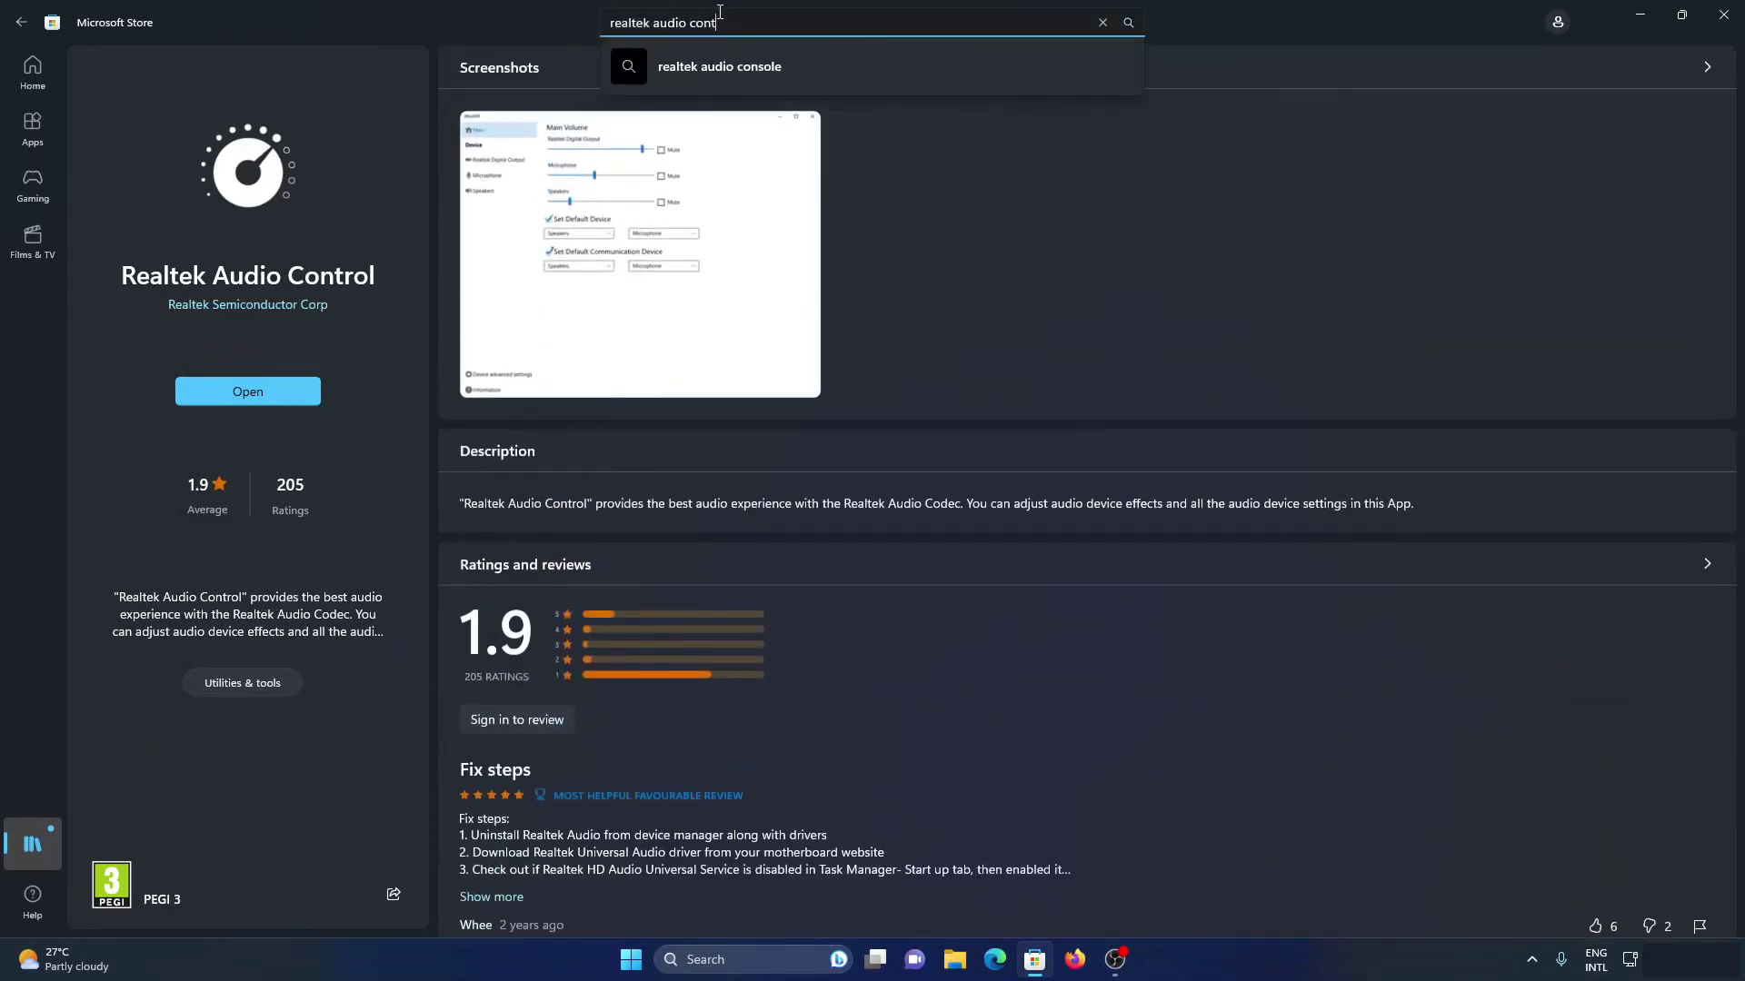
{"action": "type", "text": "l"}
{"action": "key", "text": "Return"}
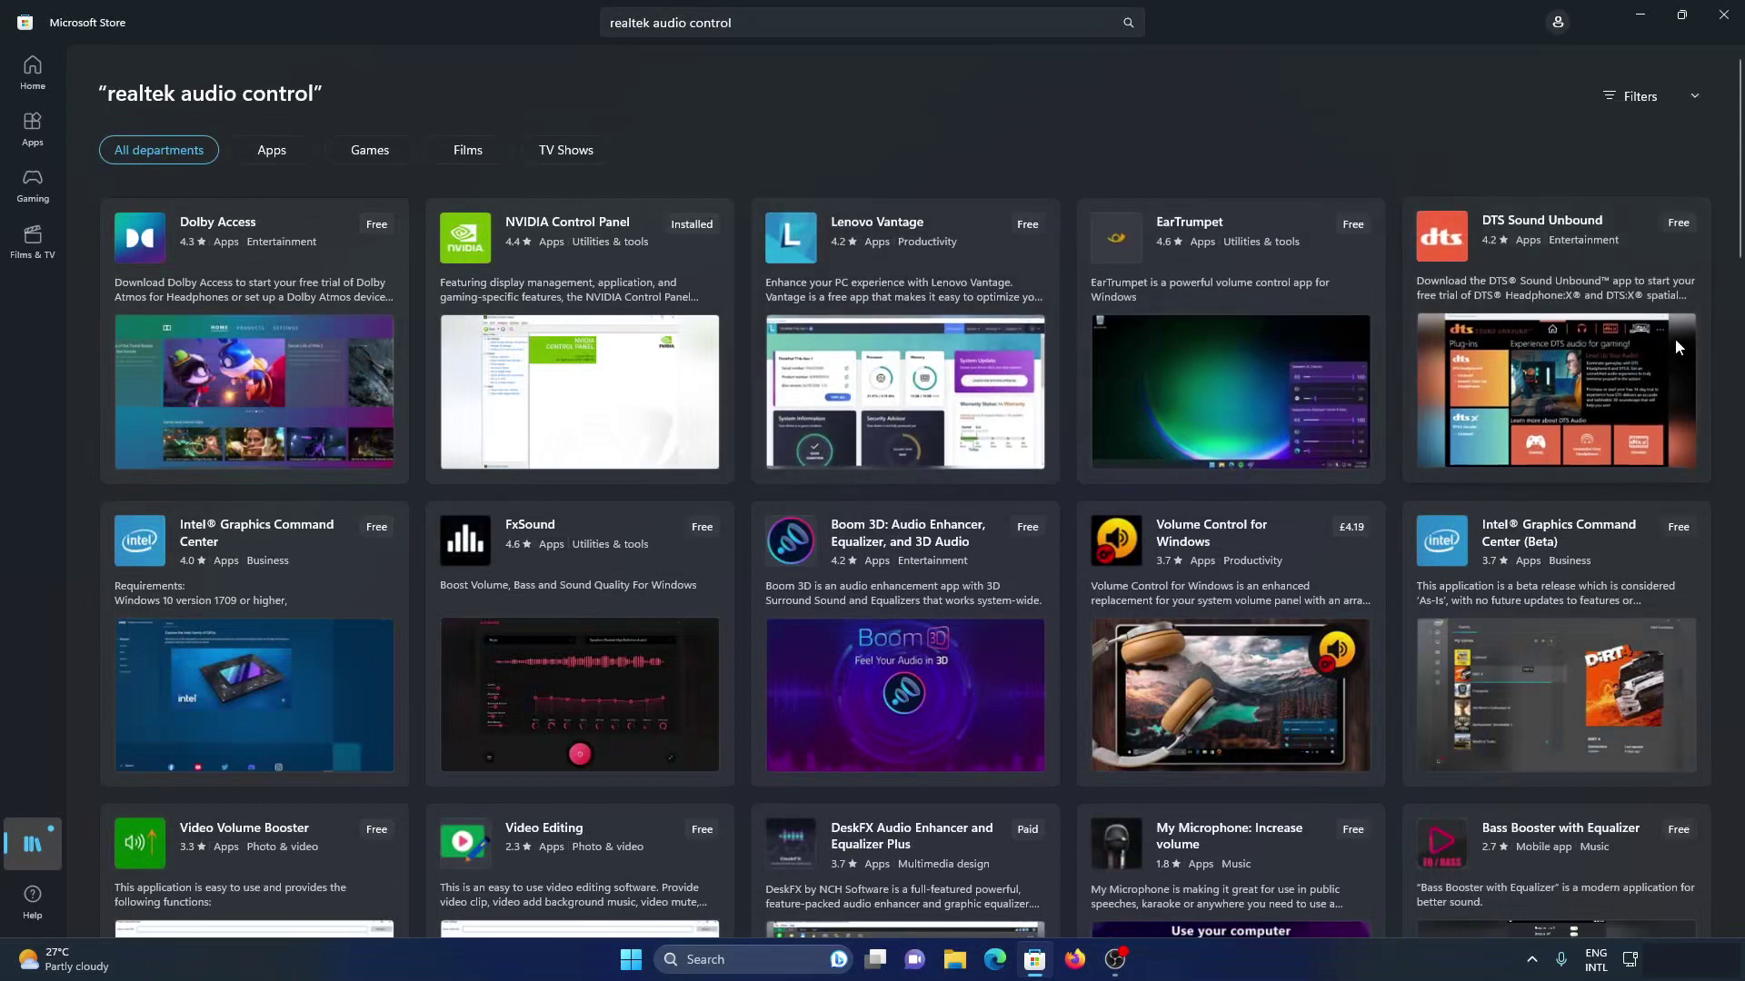
{"action": "scroll", "coordinate": [1153, 651], "scroll_direction": "down", "scroll_amount": 5}
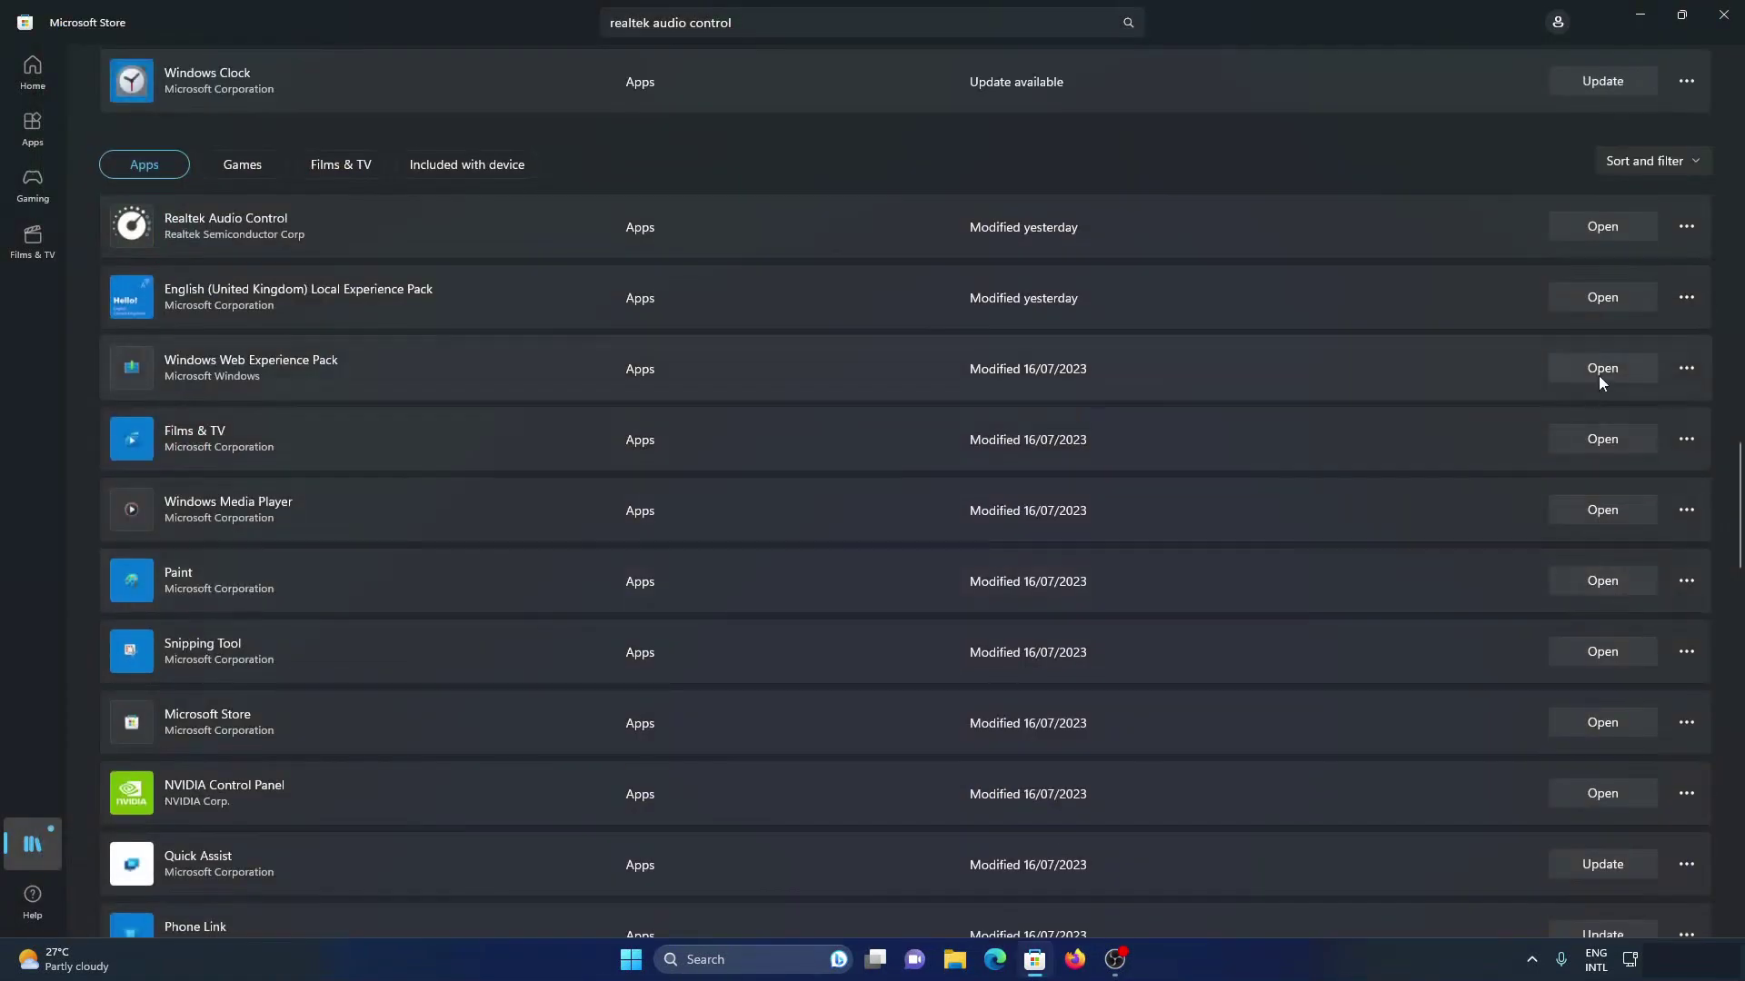
{"action": "left_click", "coordinate": [1682, 229]}
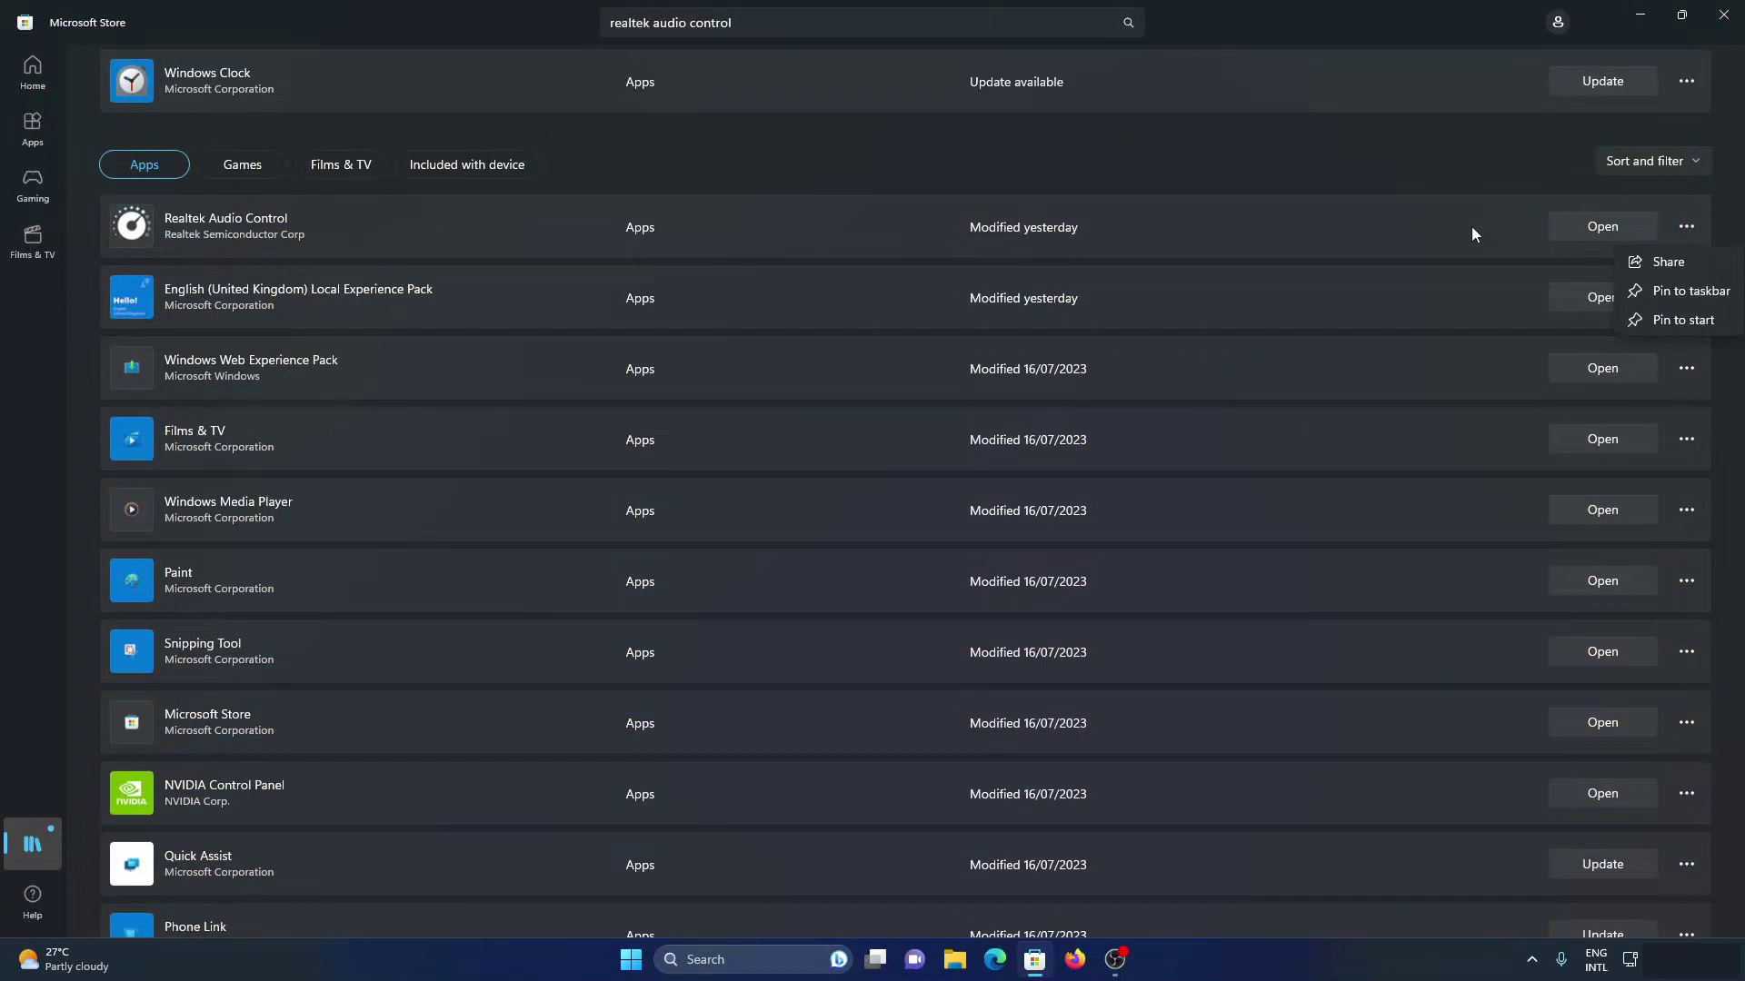
Find Realtek Audio Console with a Windows search for "rea" and uninstall it.
{"action": "left_click", "coordinate": [636, 963]}
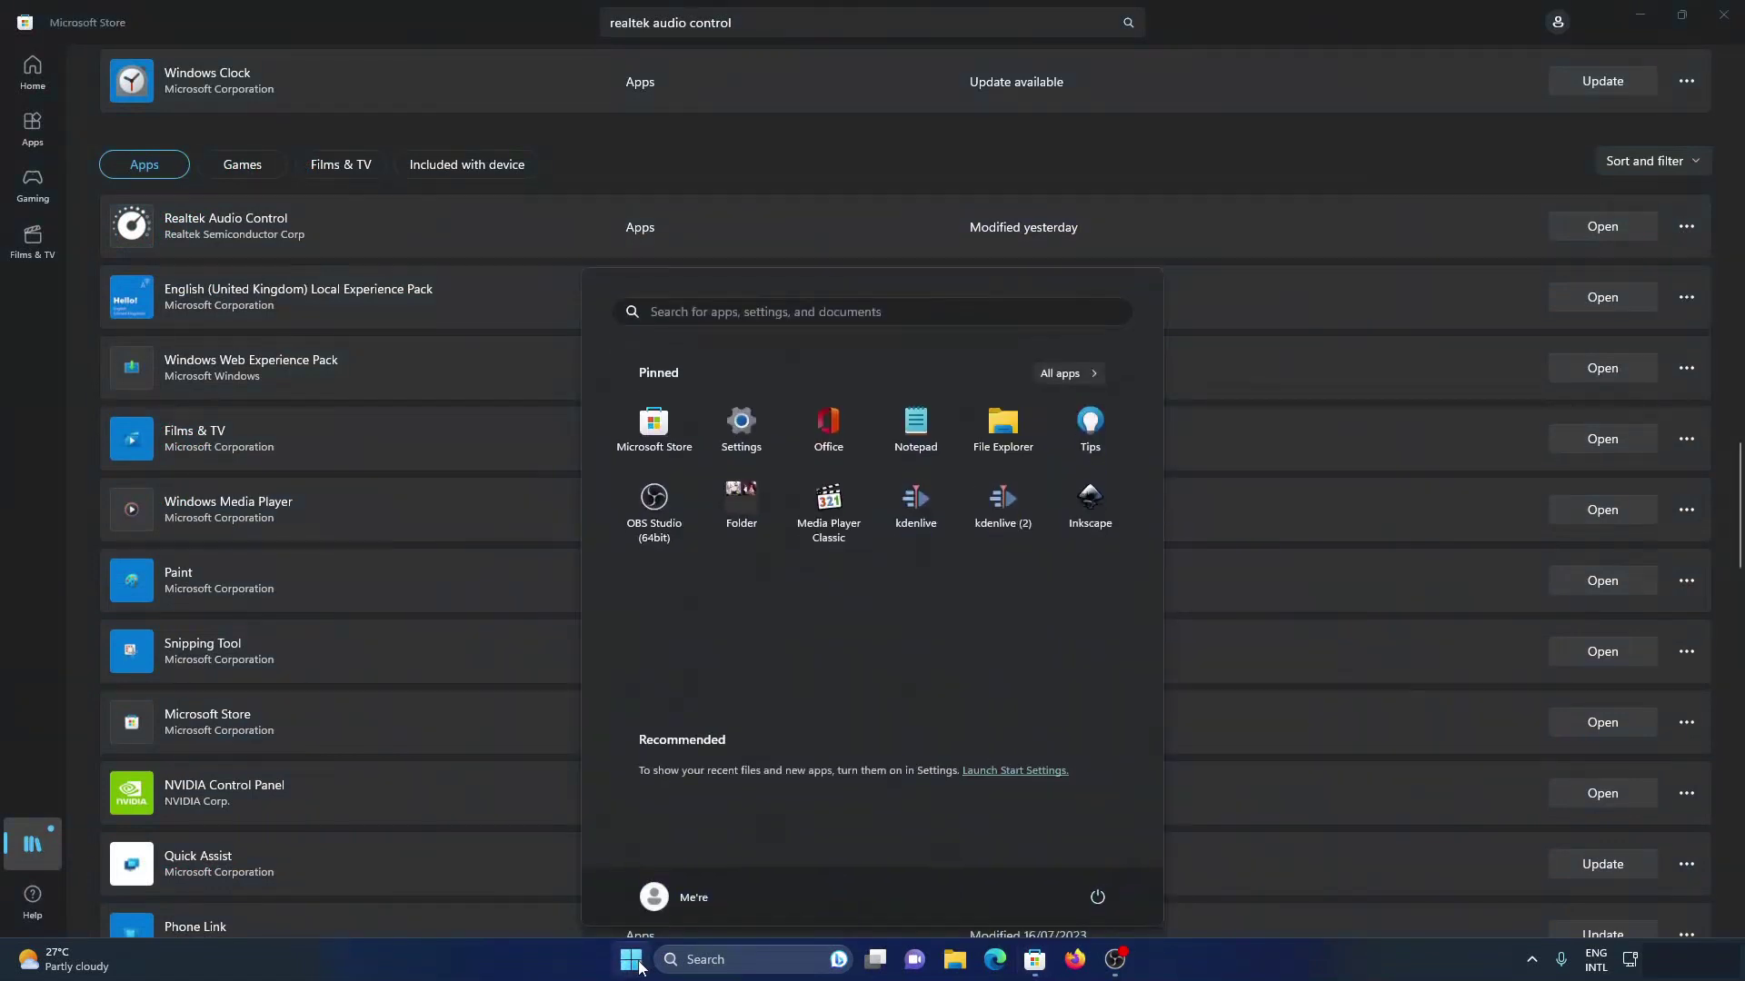
{"action": "type", "text": "rea"}
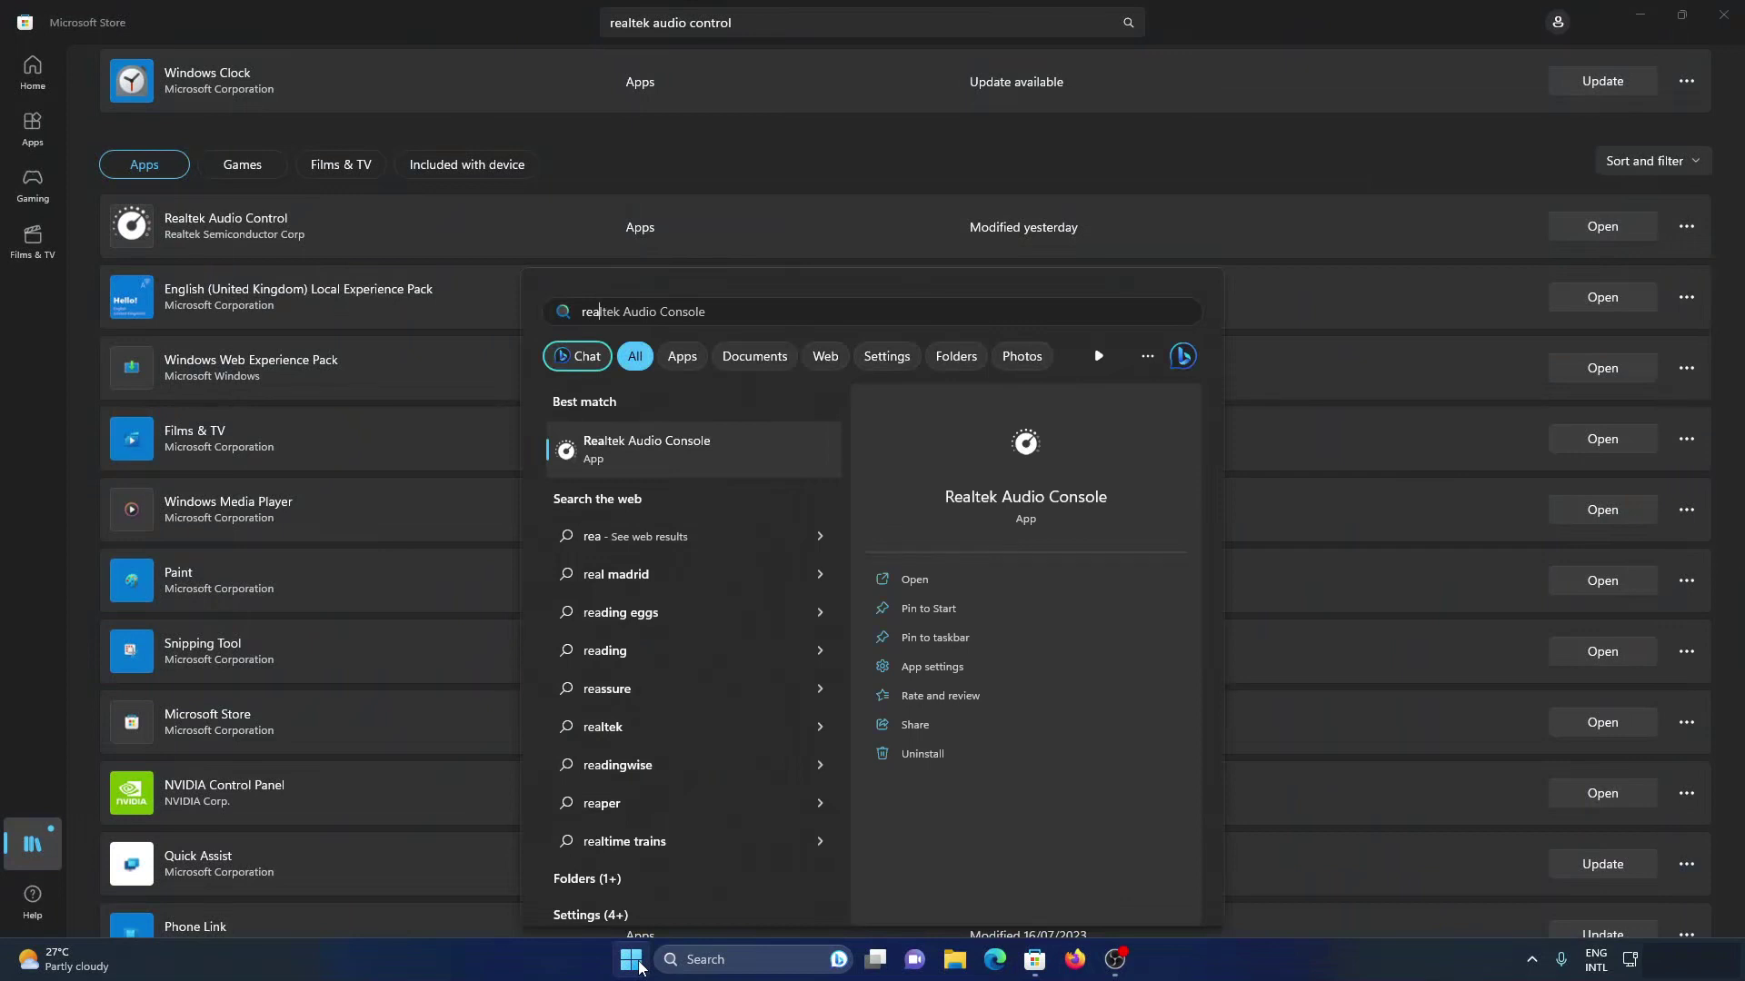
{"action": "left_click", "coordinate": [977, 756]}
{"action": "left_click", "coordinate": [842, 643]}
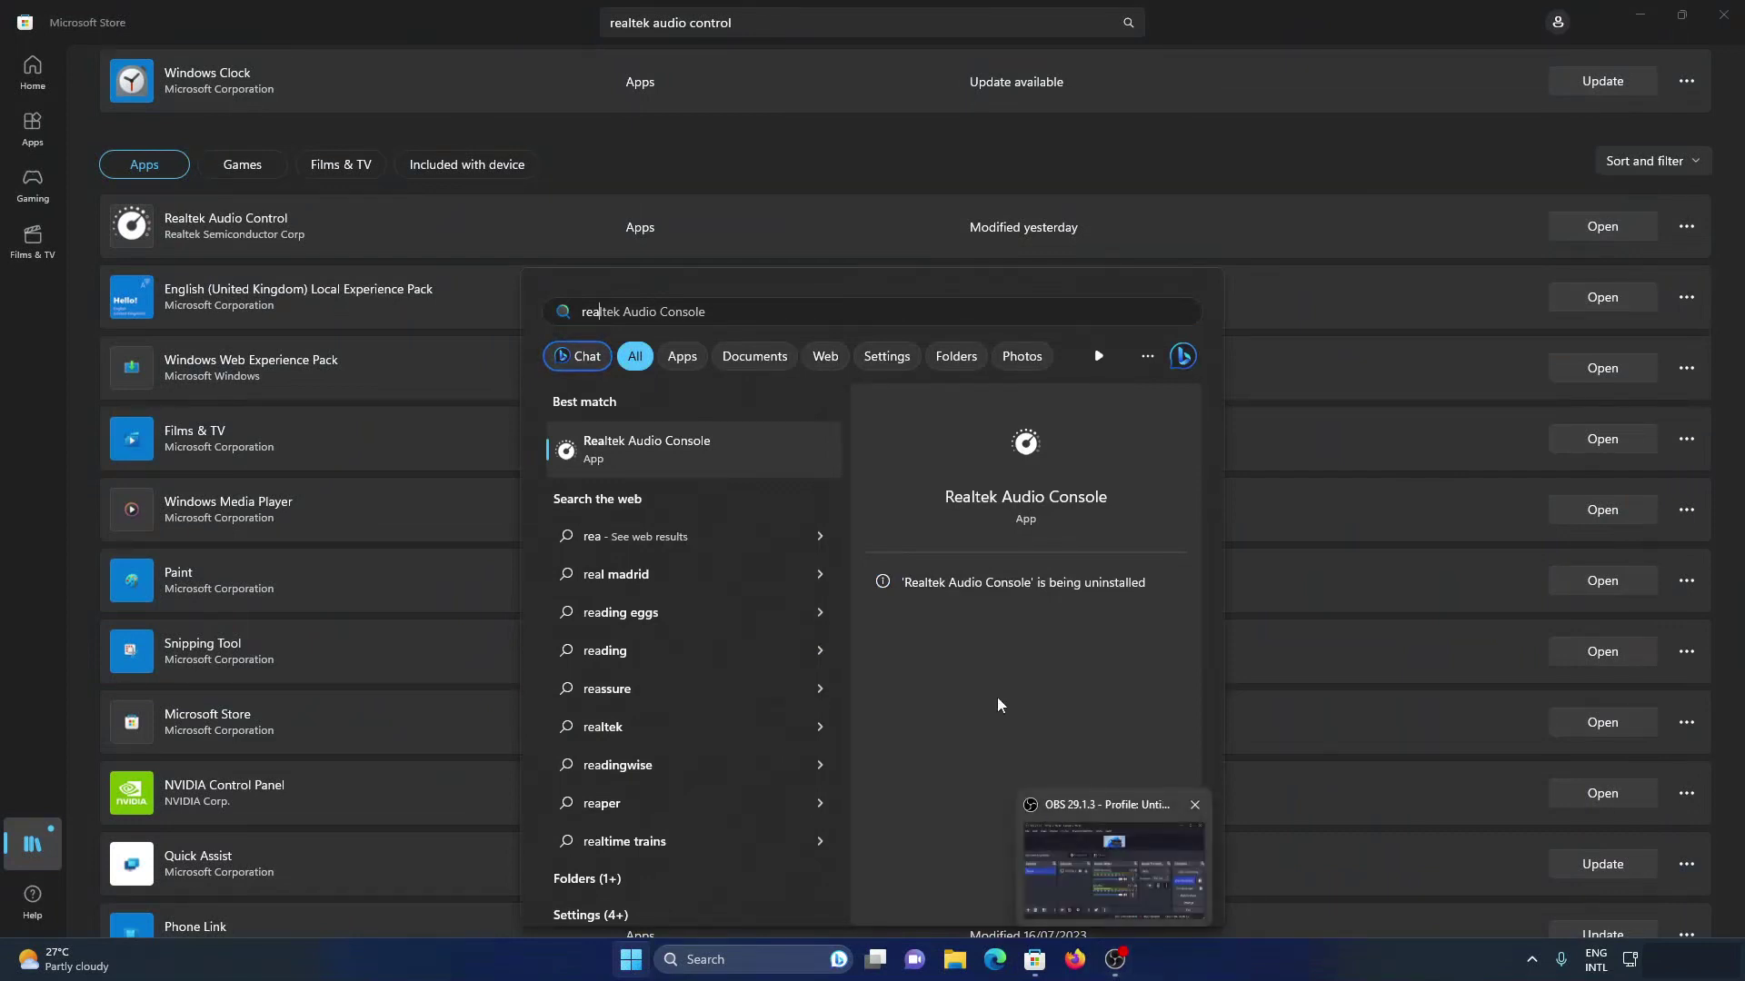
Check whether Realtek Audio Console is still installed with a Windows search for "realtek audio", and close the search.
{"action": "left_click", "coordinate": [809, 317]}
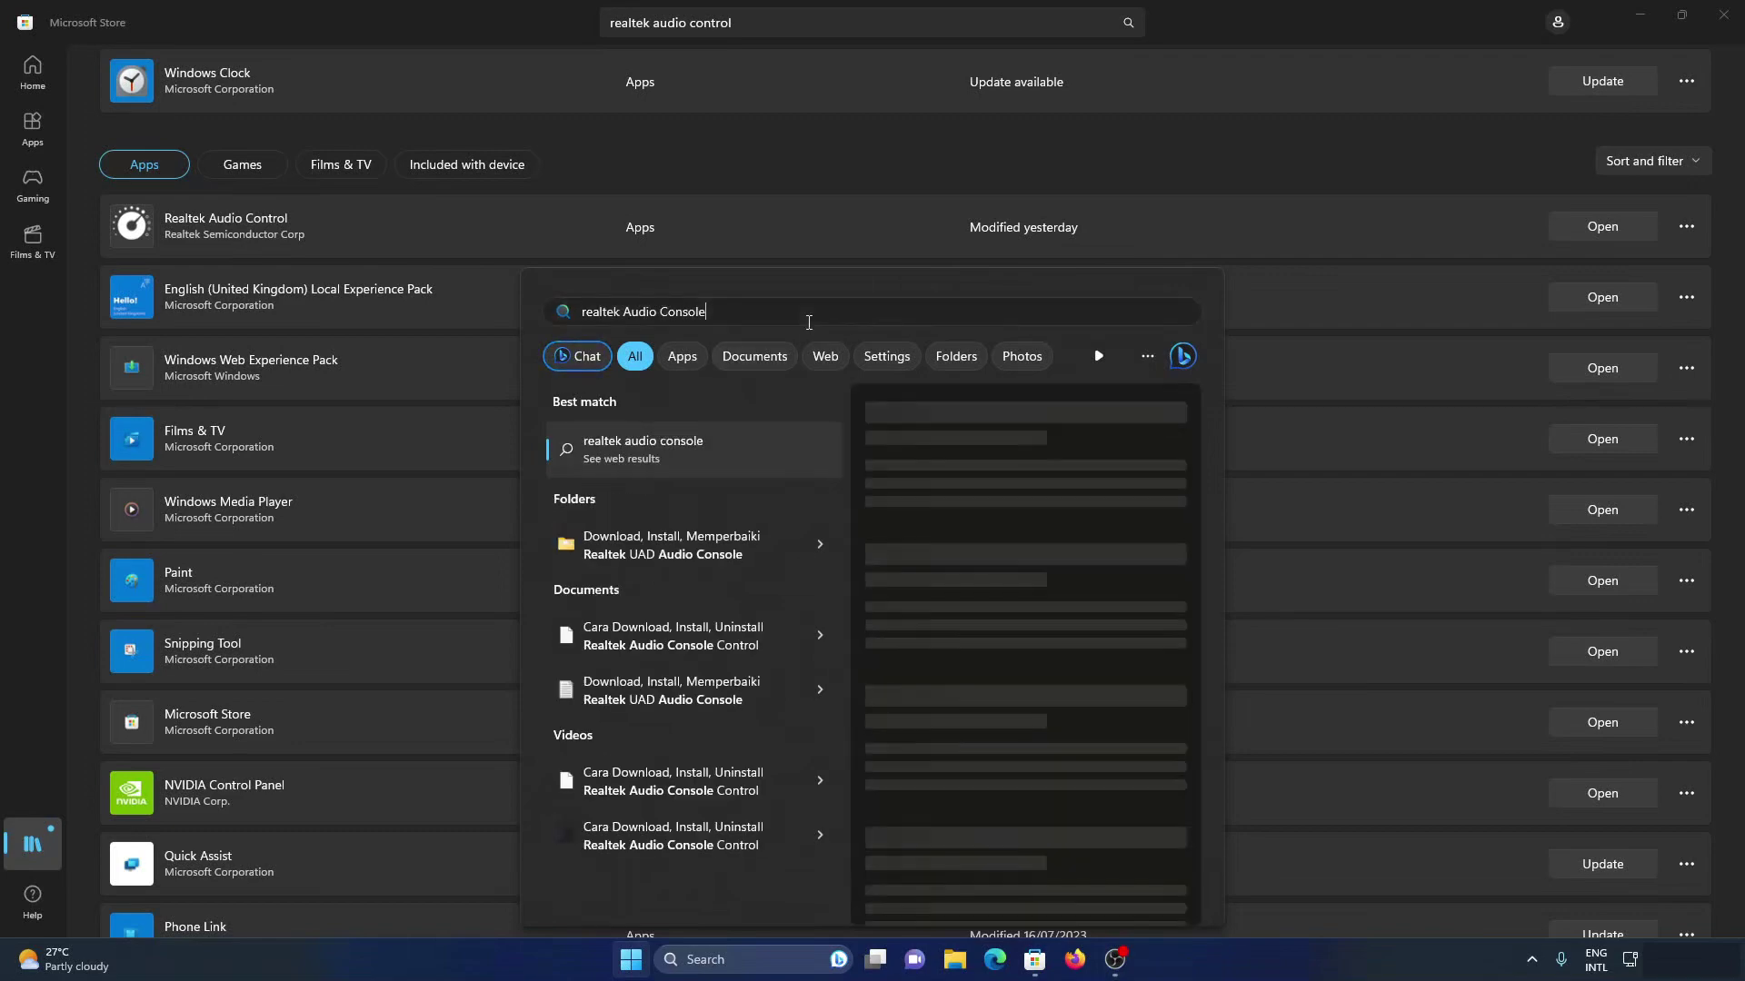
{"action": "key", "text": "Escape"}
{"action": "left_click", "coordinate": [766, 970]}
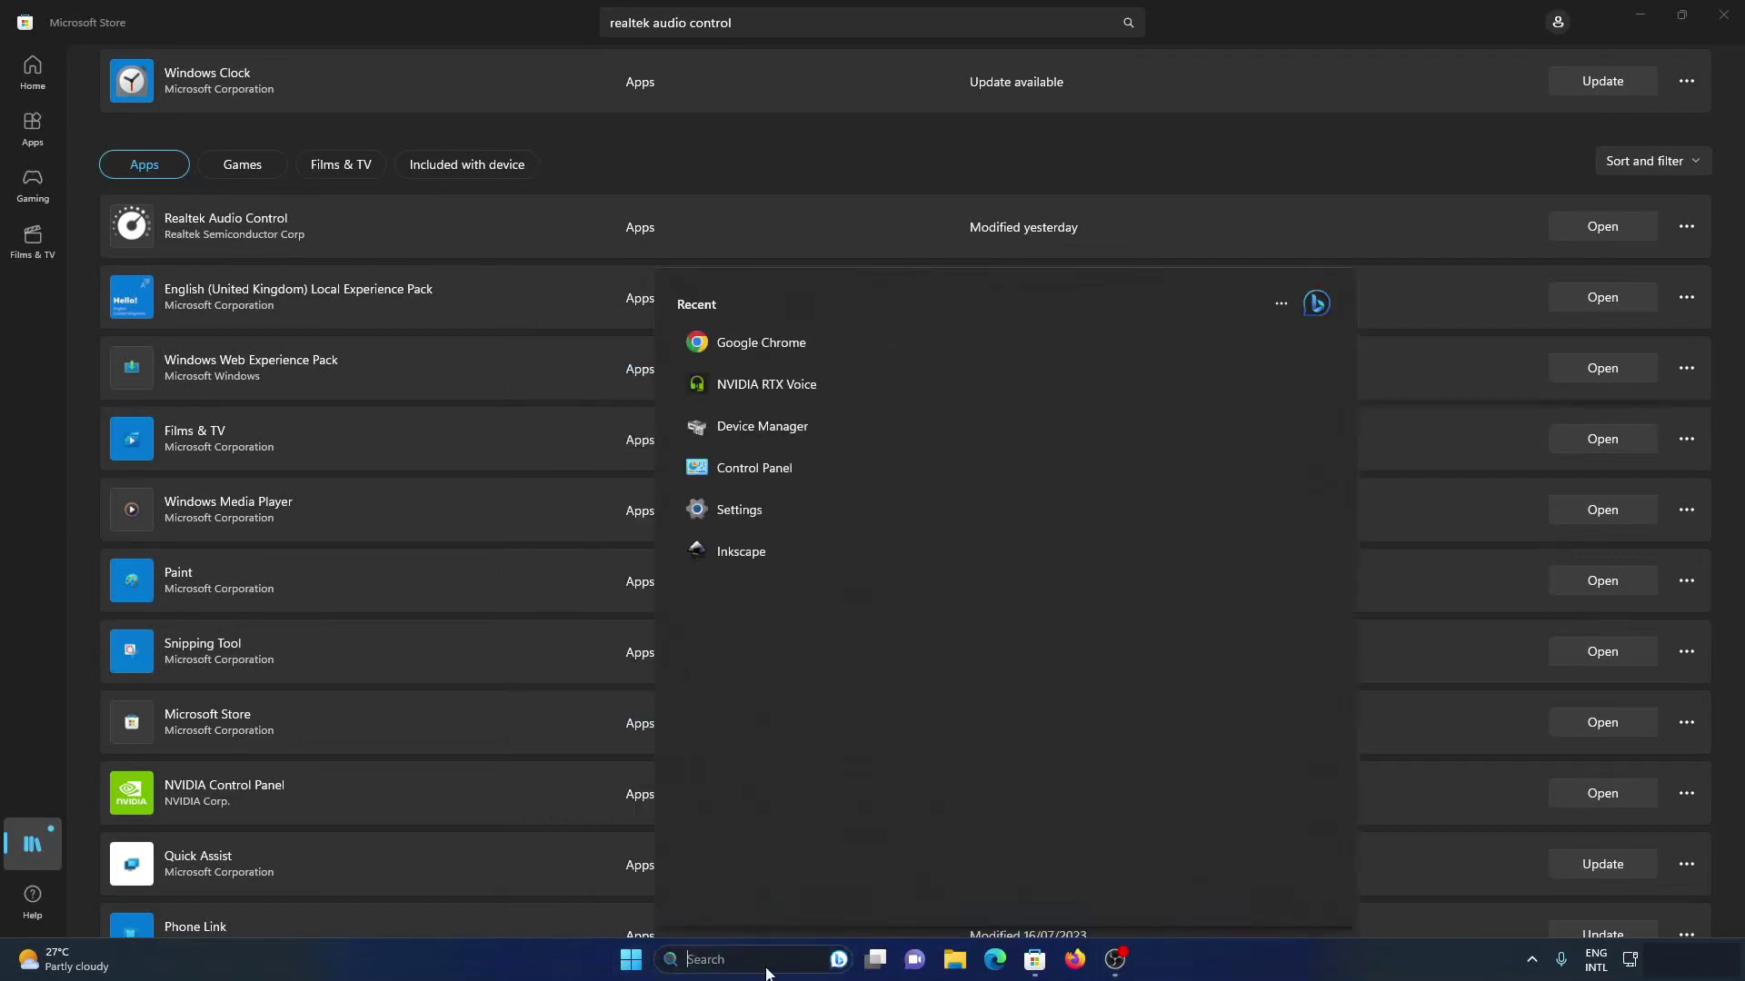
{"action": "type", "text": "realtek audio"}
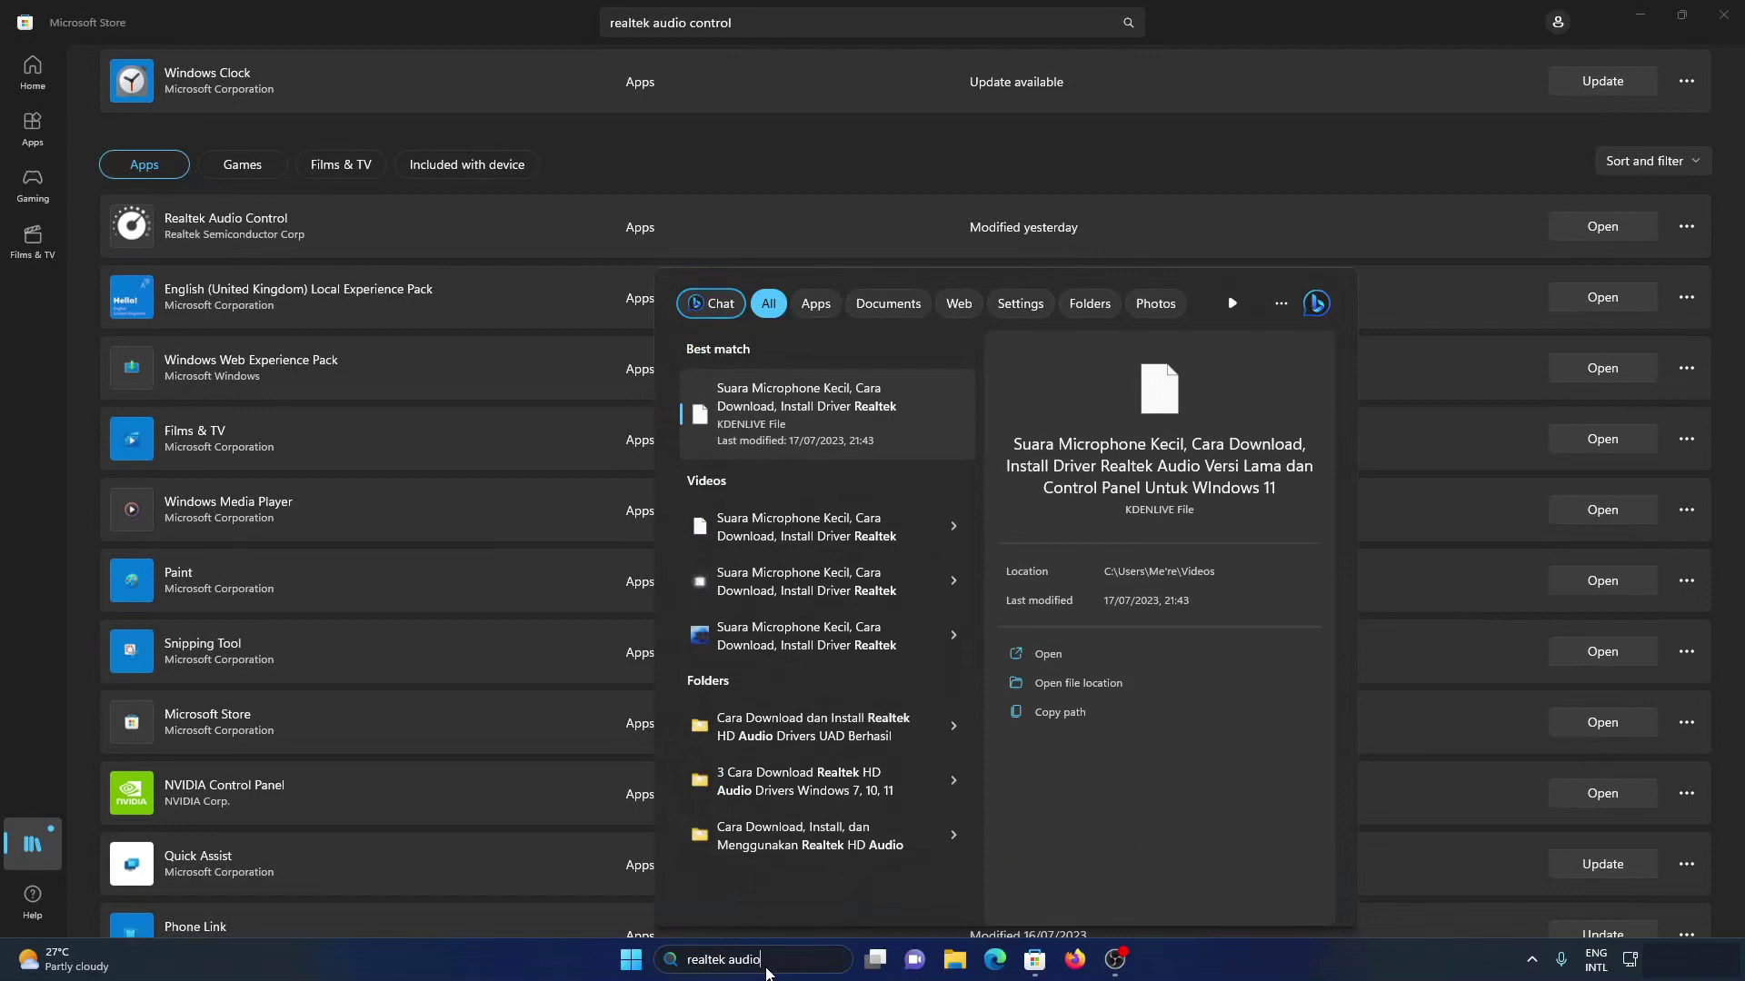
{"action": "left_click", "coordinate": [685, 156]}
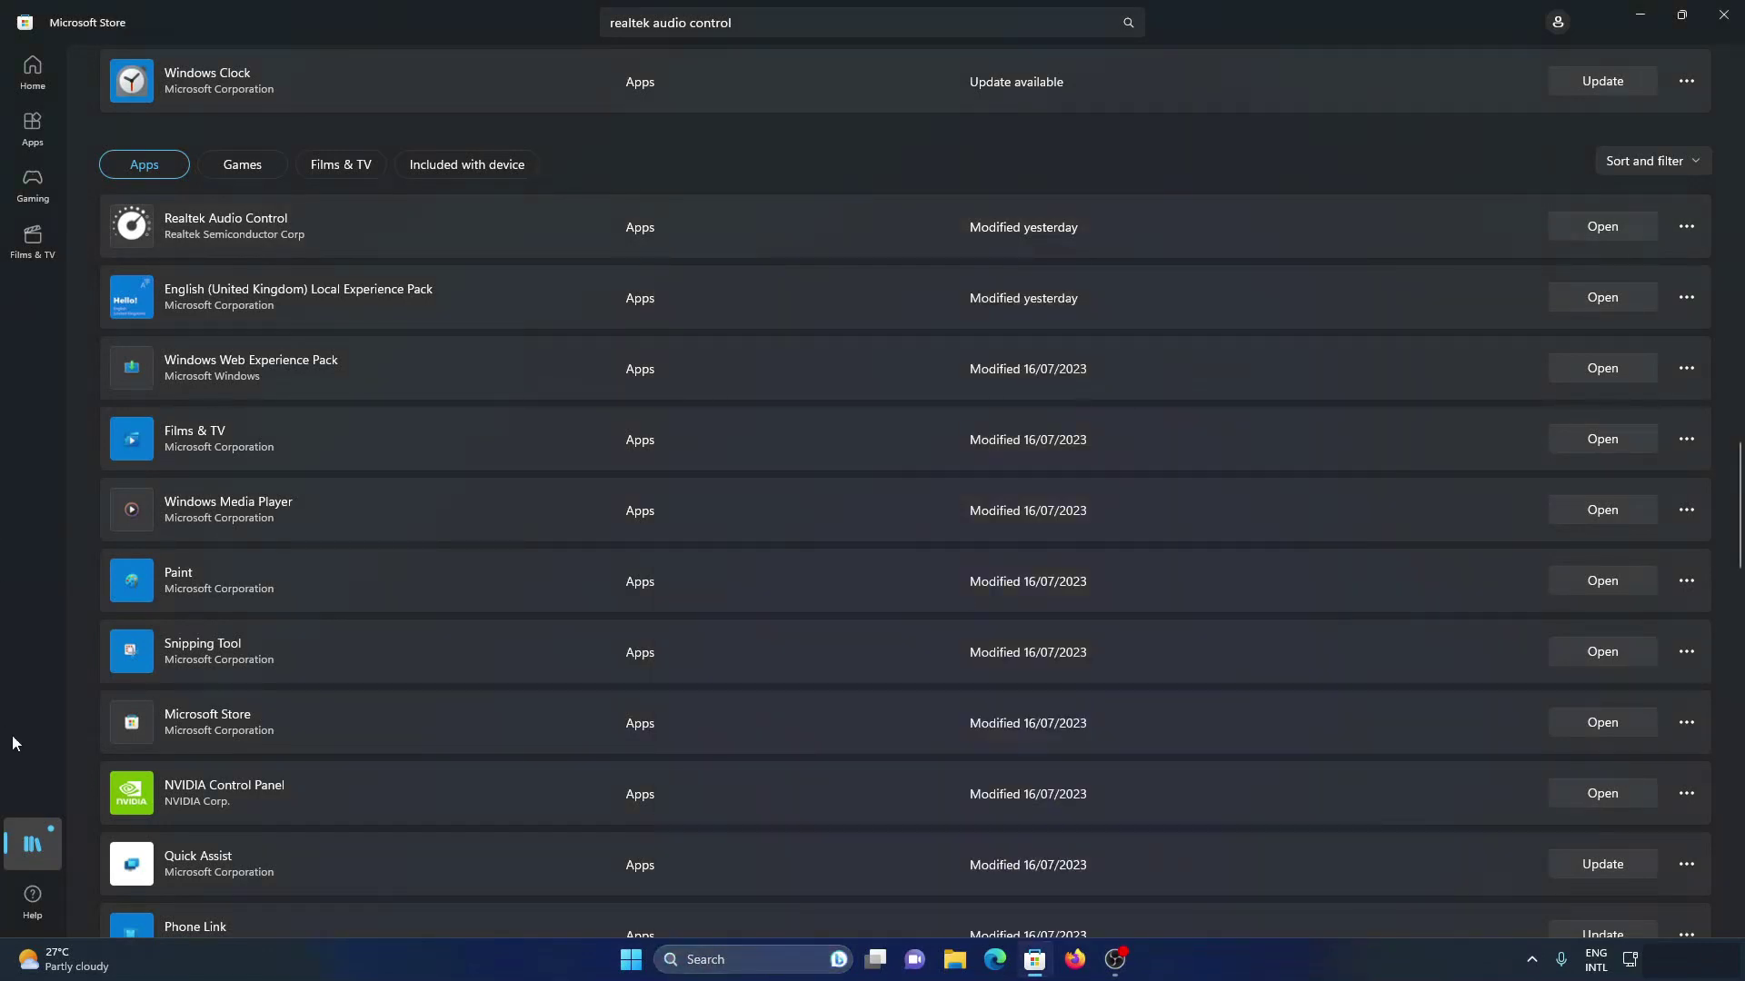
Find Realtek Audio Control at the end of the store library's app list and try to launch it from its store page.
{"action": "left_click", "coordinate": [30, 856]}
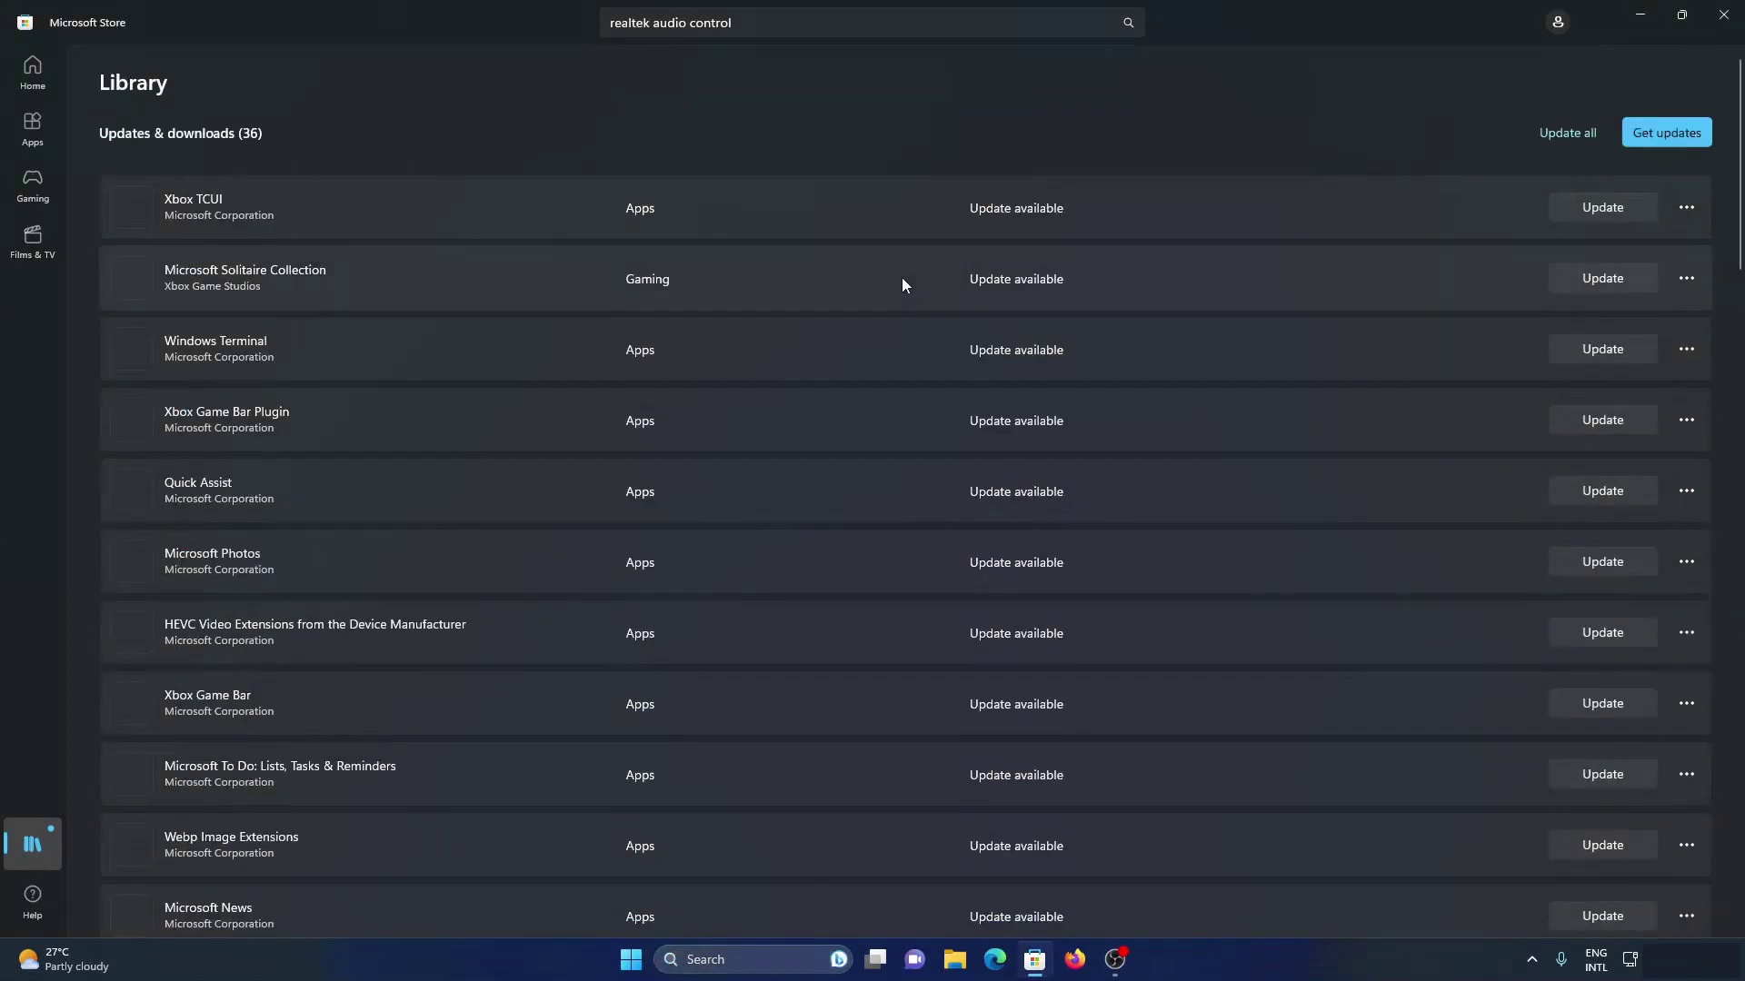
{"action": "scroll", "coordinate": [899, 281], "scroll_direction": "down", "scroll_amount": 14}
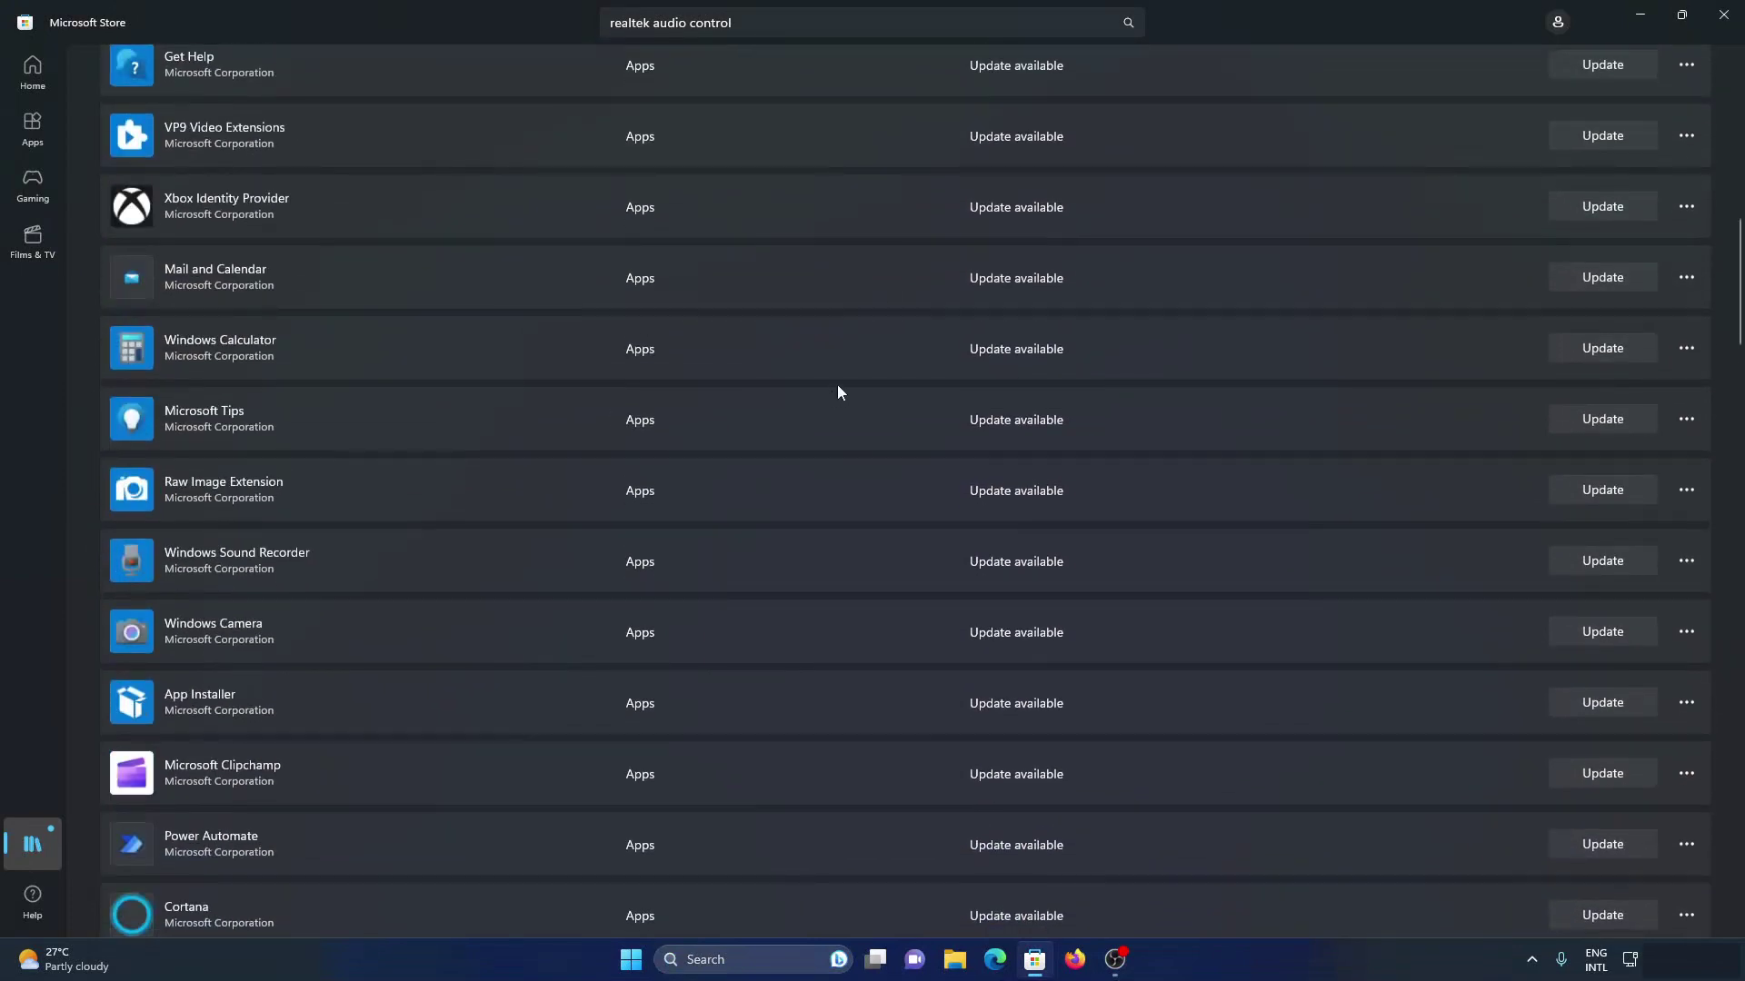
{"action": "scroll", "coordinate": [837, 392], "scroll_direction": "down", "scroll_amount": 20}
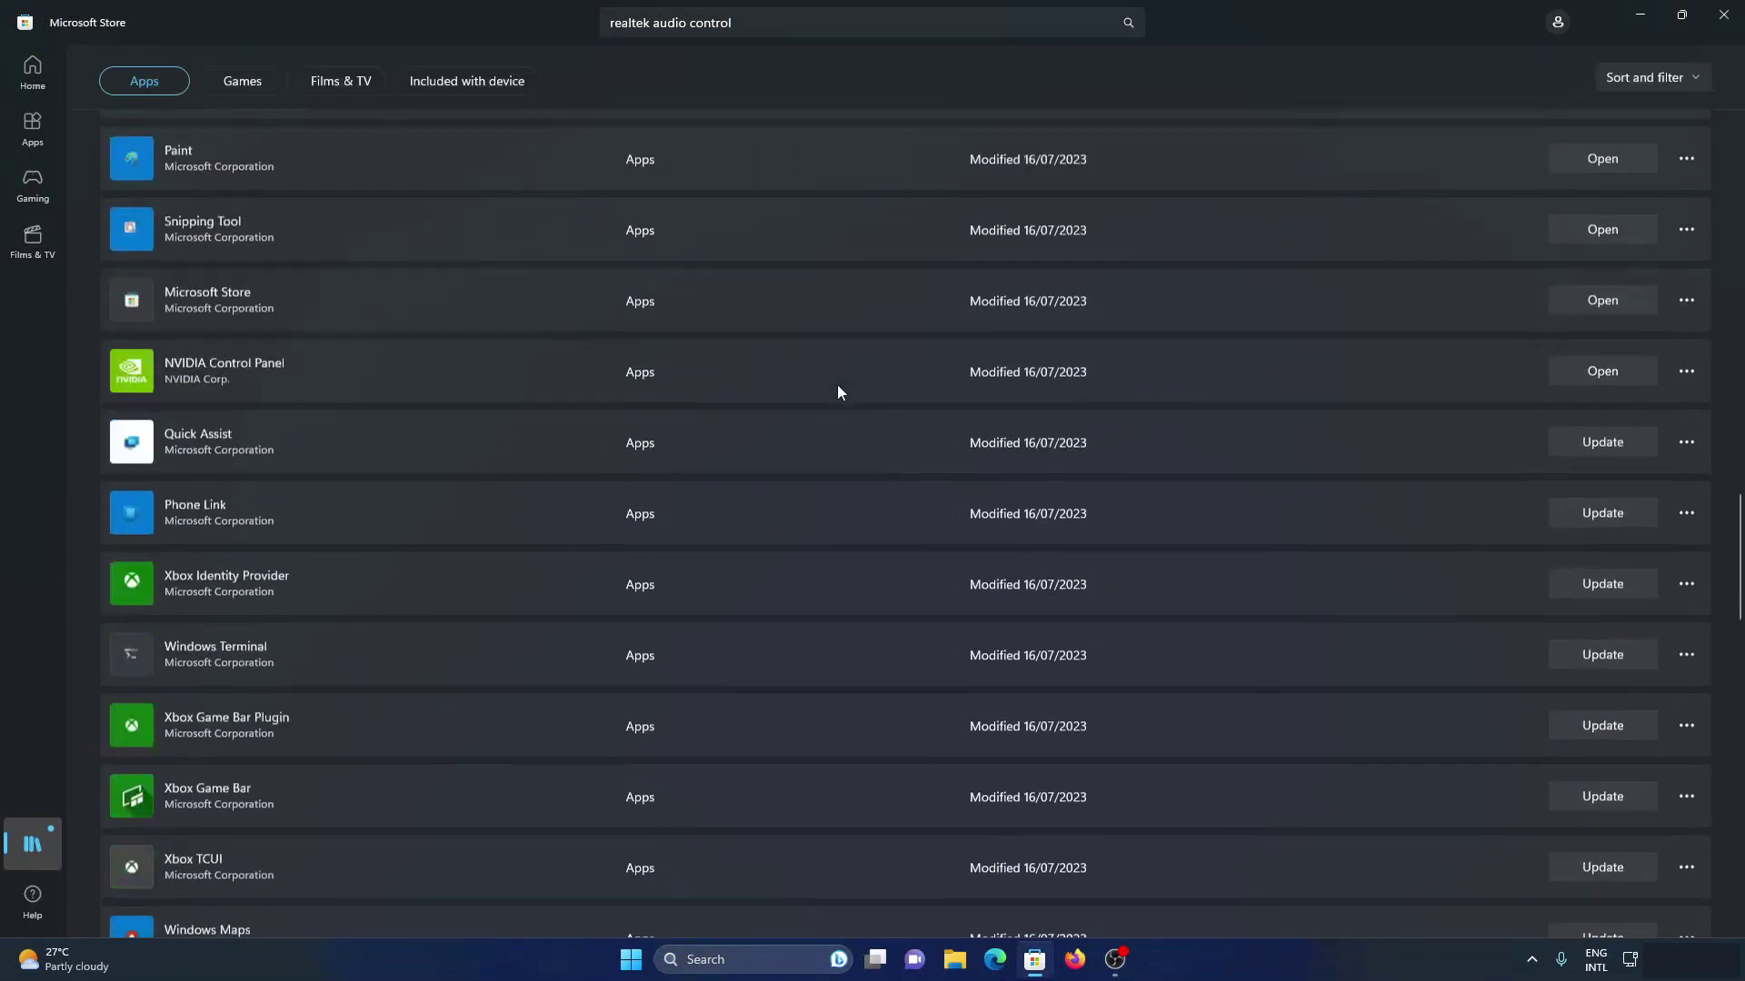
{"action": "scroll", "coordinate": [837, 392], "scroll_direction": "down", "scroll_amount": 15}
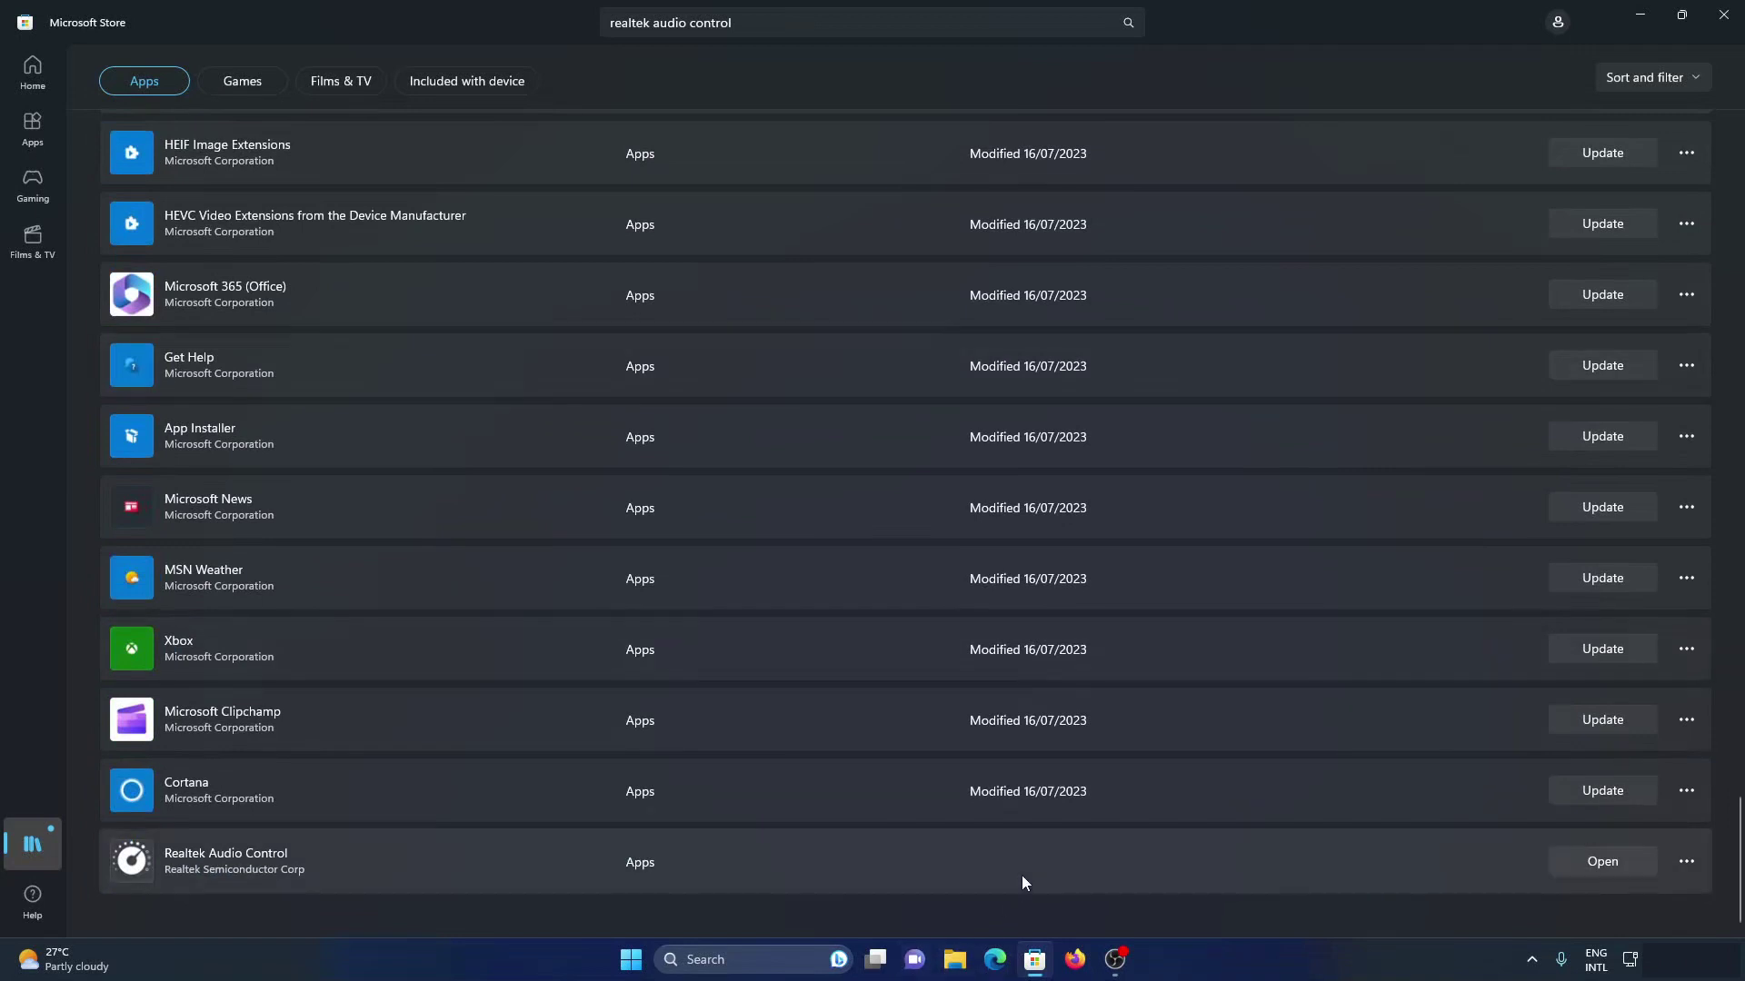
{"action": "left_click", "coordinate": [1020, 877]}
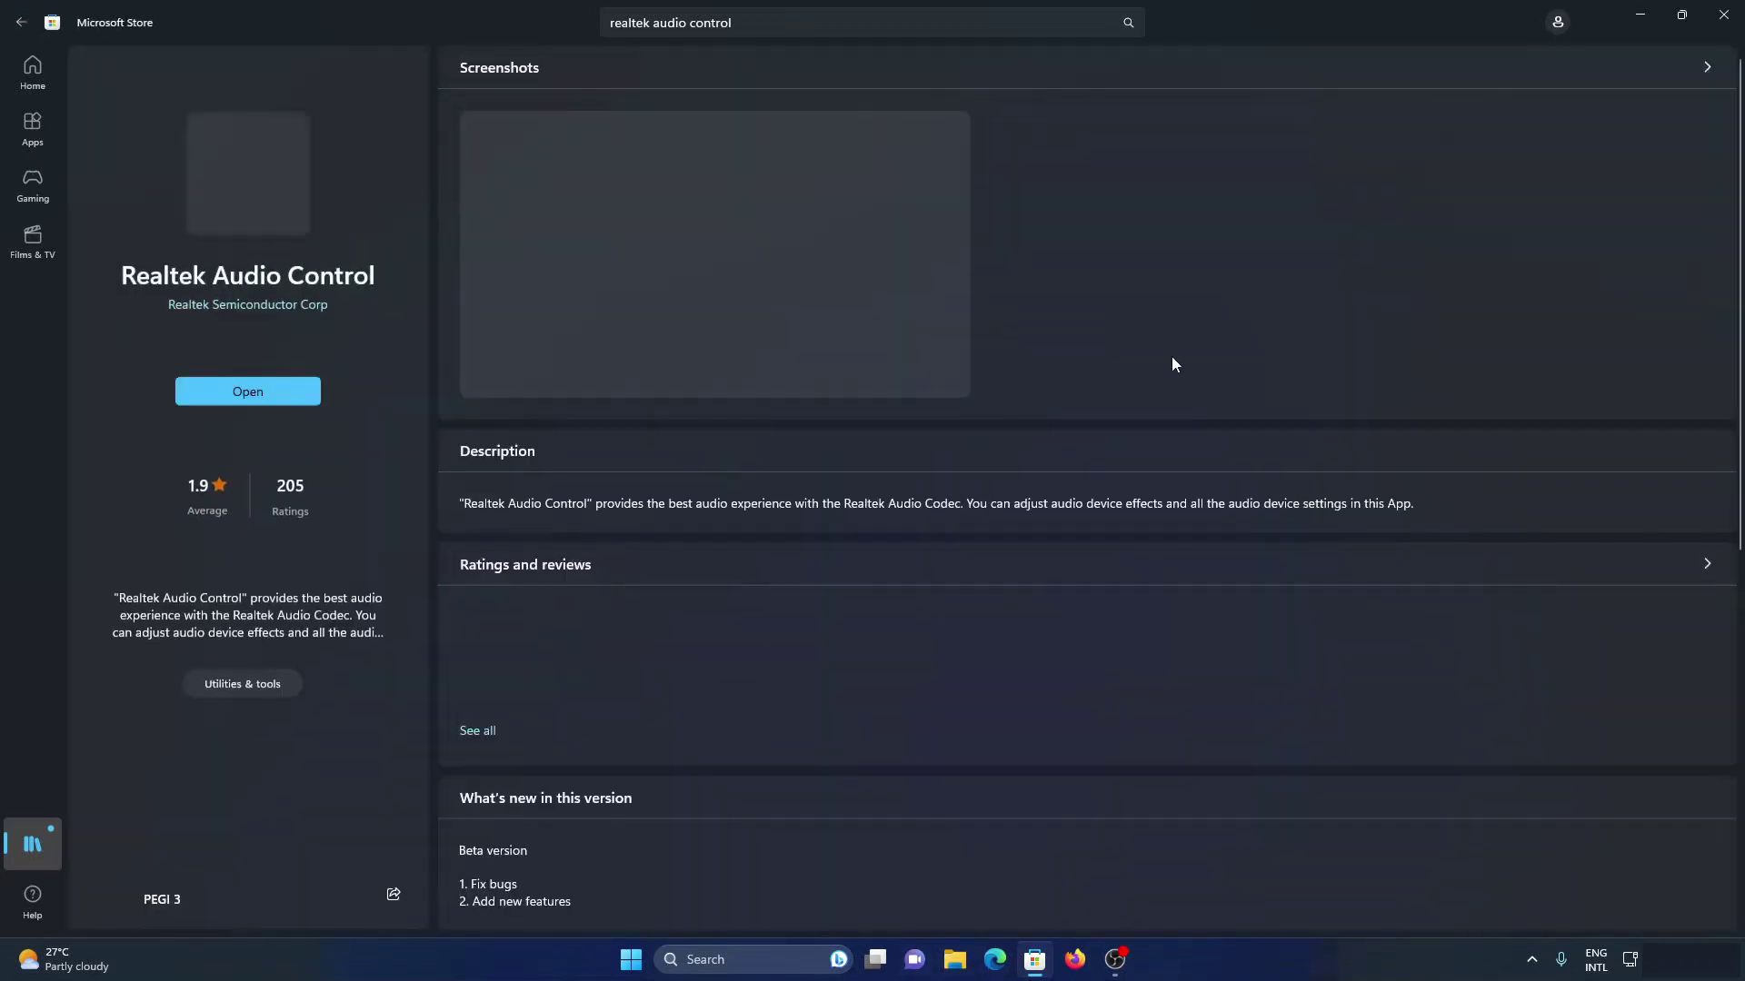
{"action": "left_click", "coordinate": [299, 400]}
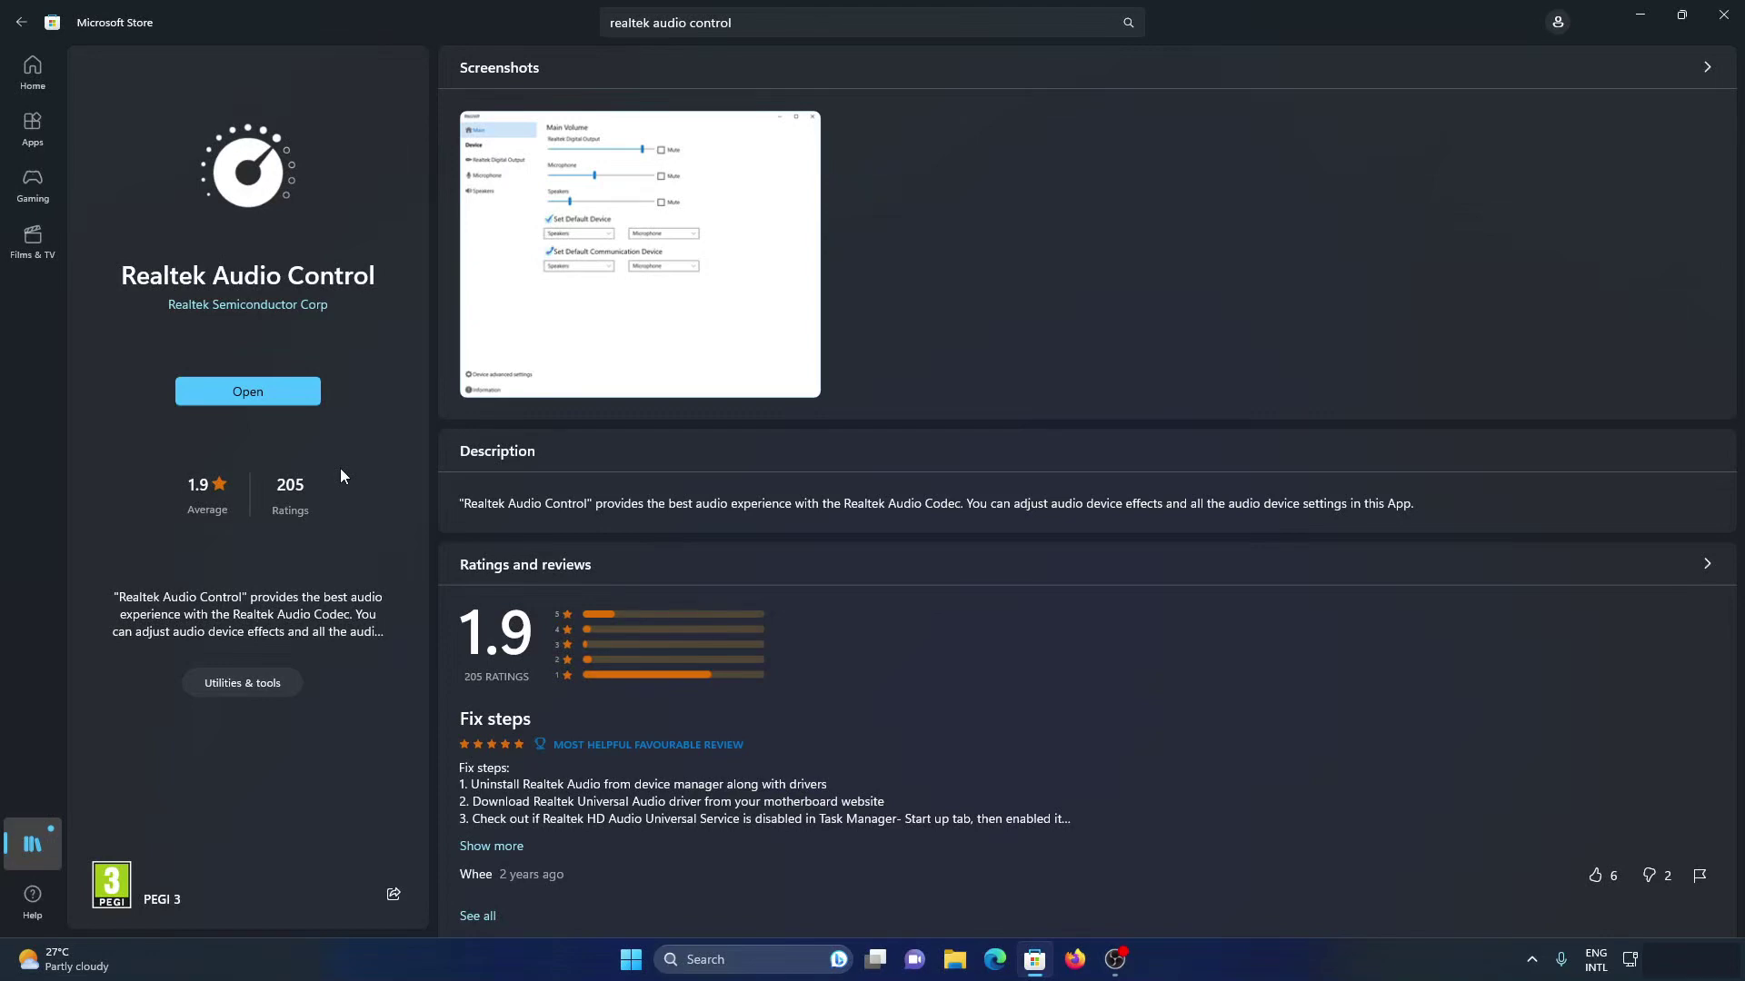
Switch to Google Chrome, search for "realtek audio control microsoft store" and look through the results.
{"action": "key", "text": "super"}
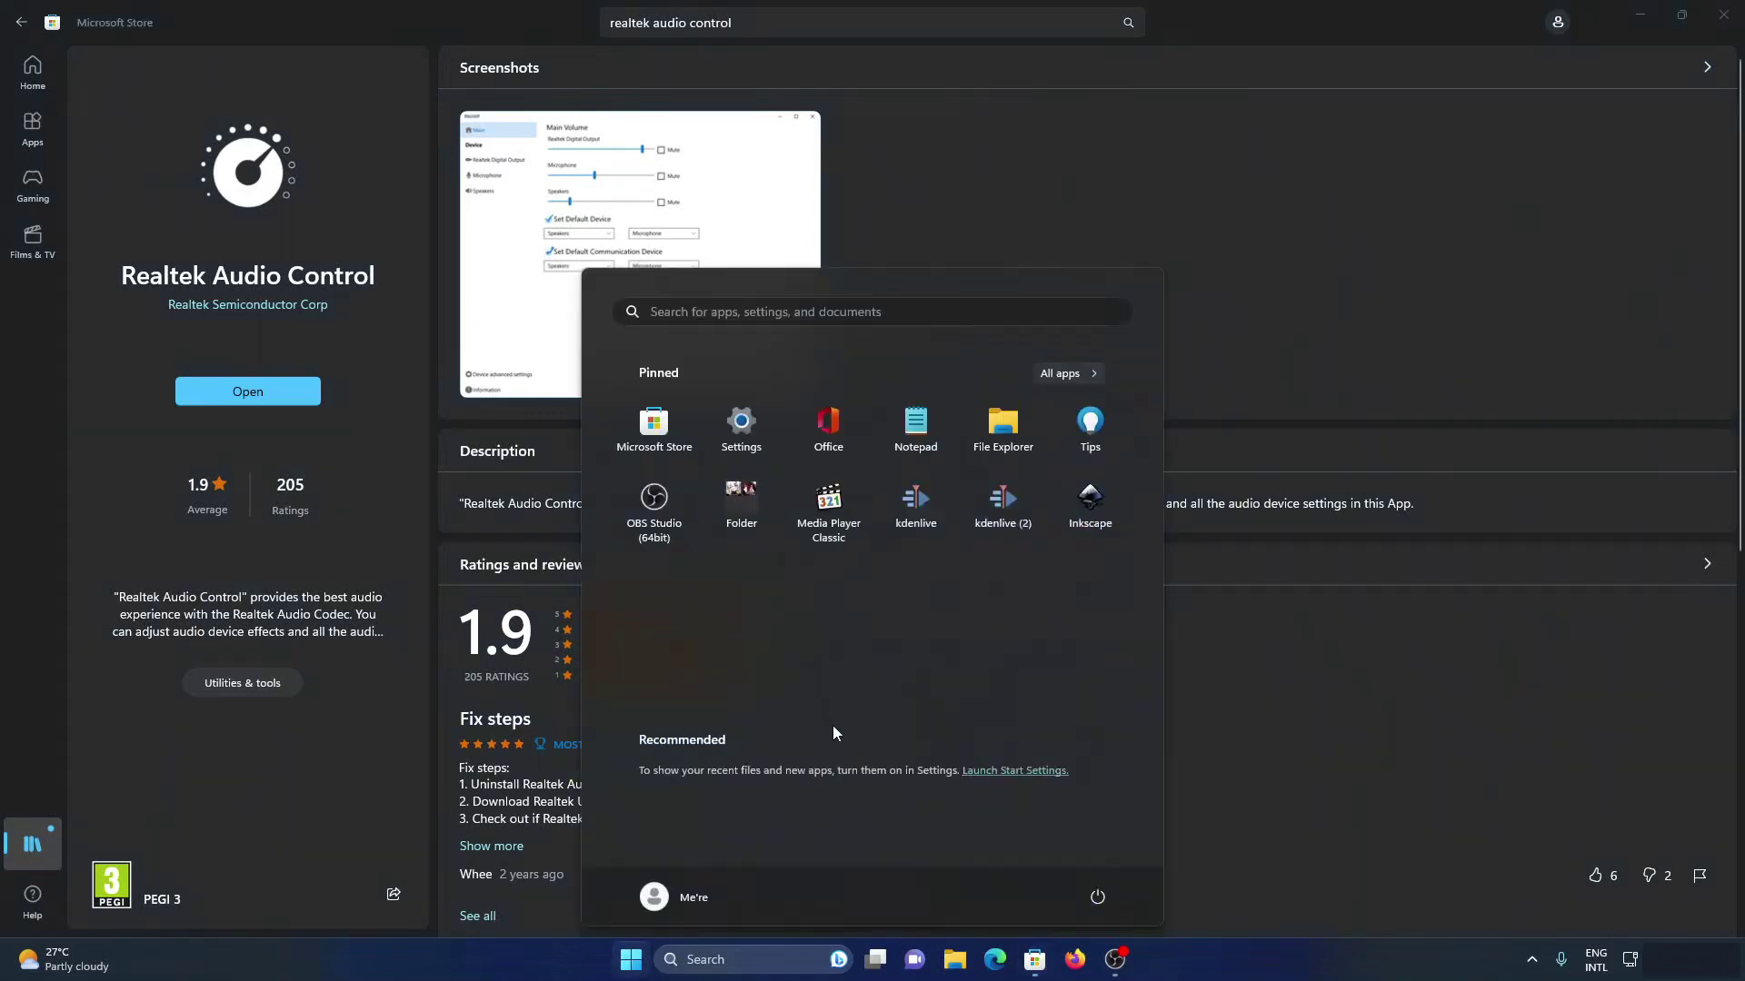
{"action": "type", "text": "chr"}
{"action": "key", "text": "Return"}
{"action": "type", "text": "rea"}
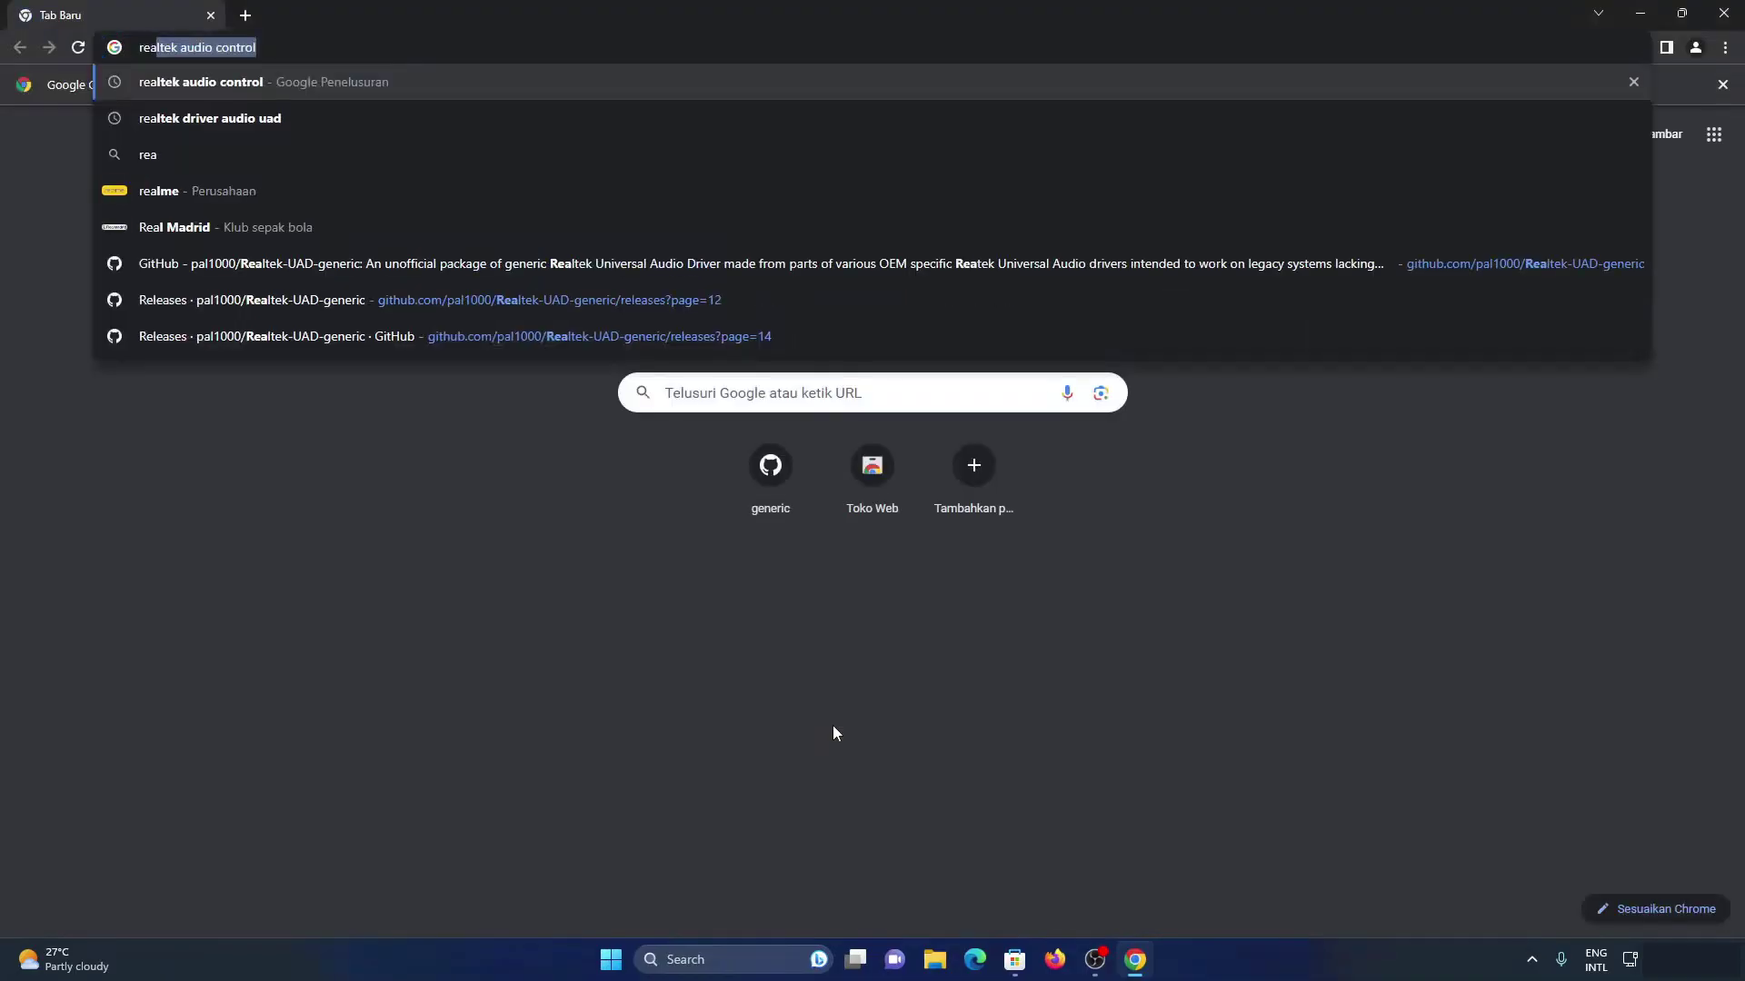
{"action": "key", "text": "Right"}
{"action": "type", "text": "mic"}
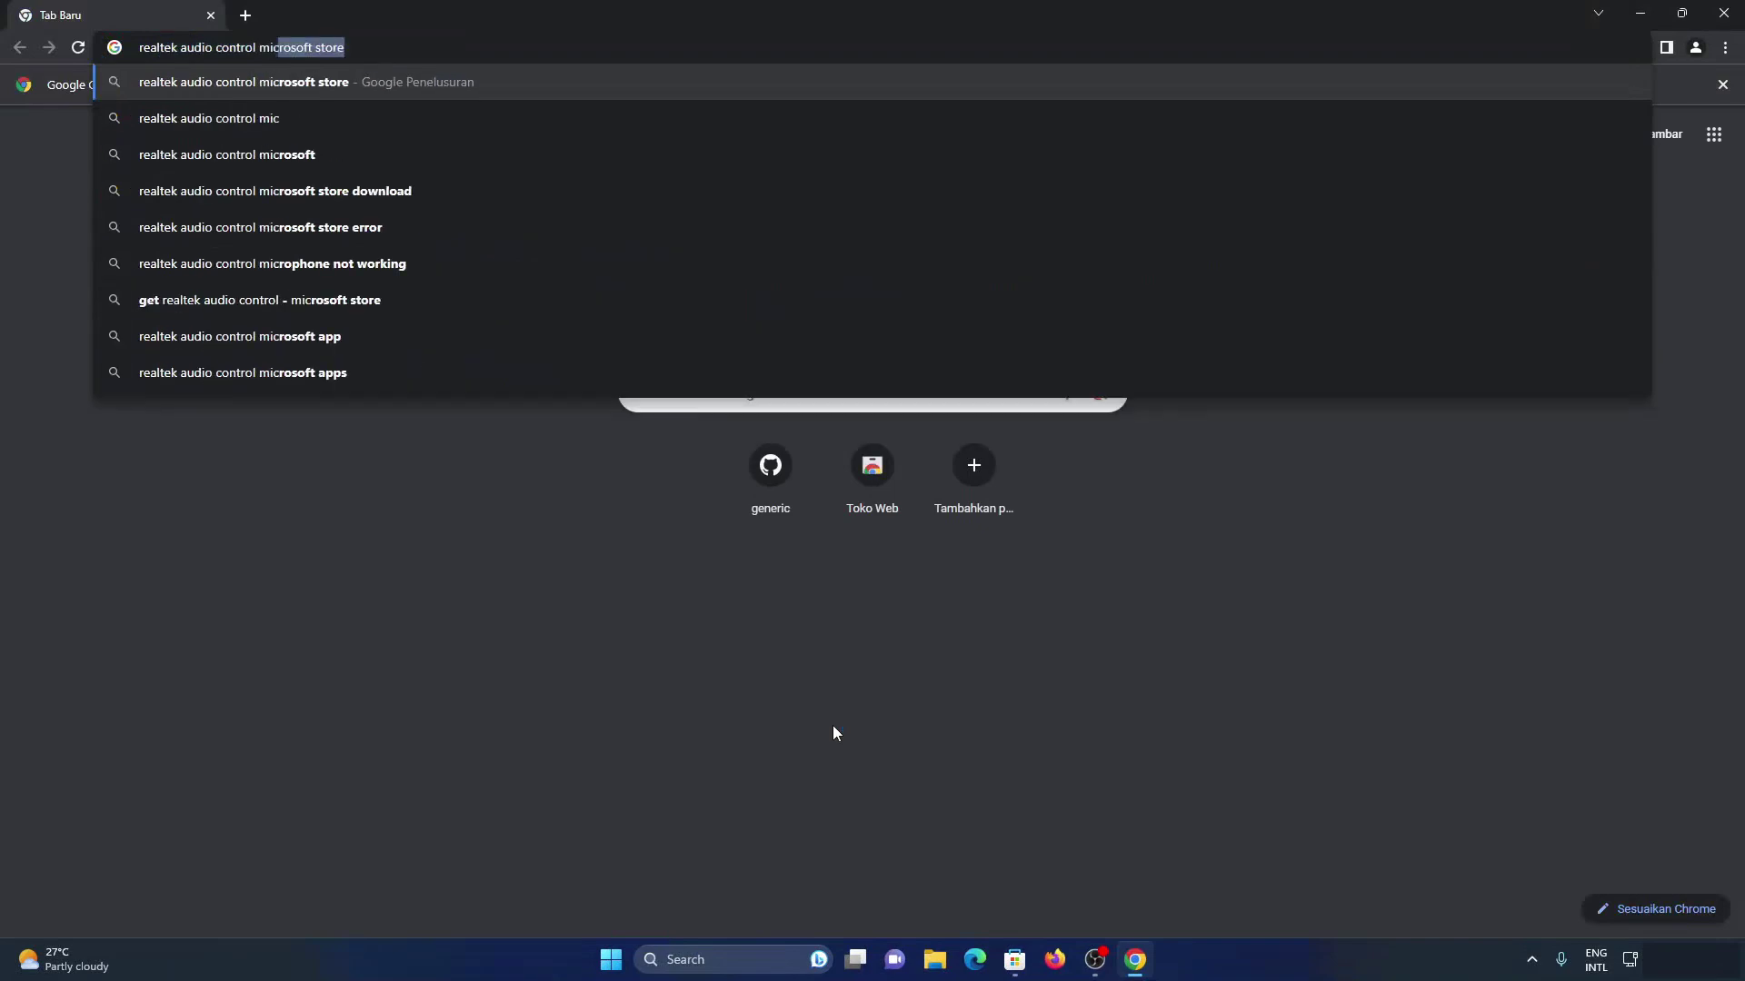
{"action": "key", "text": "Return"}
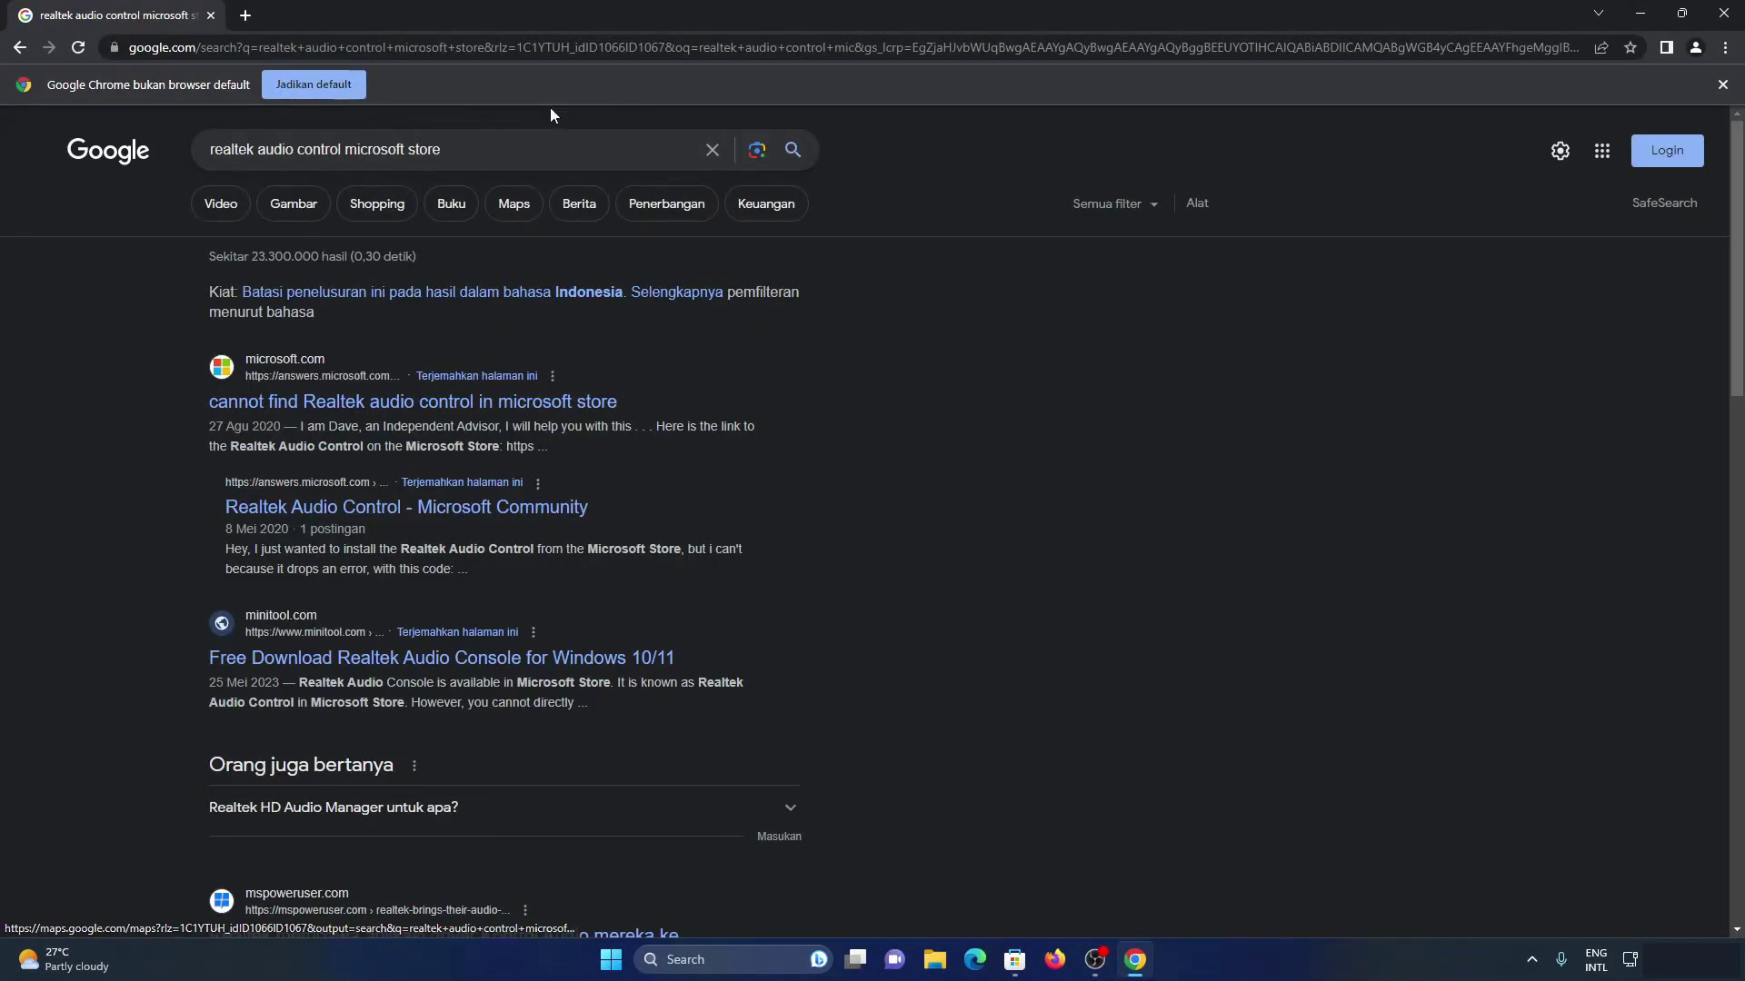
{"action": "scroll", "coordinate": [559, 167], "scroll_direction": "down", "scroll_amount": 1}
{"action": "scroll", "coordinate": [564, 171], "scroll_direction": "down", "scroll_amount": 15}
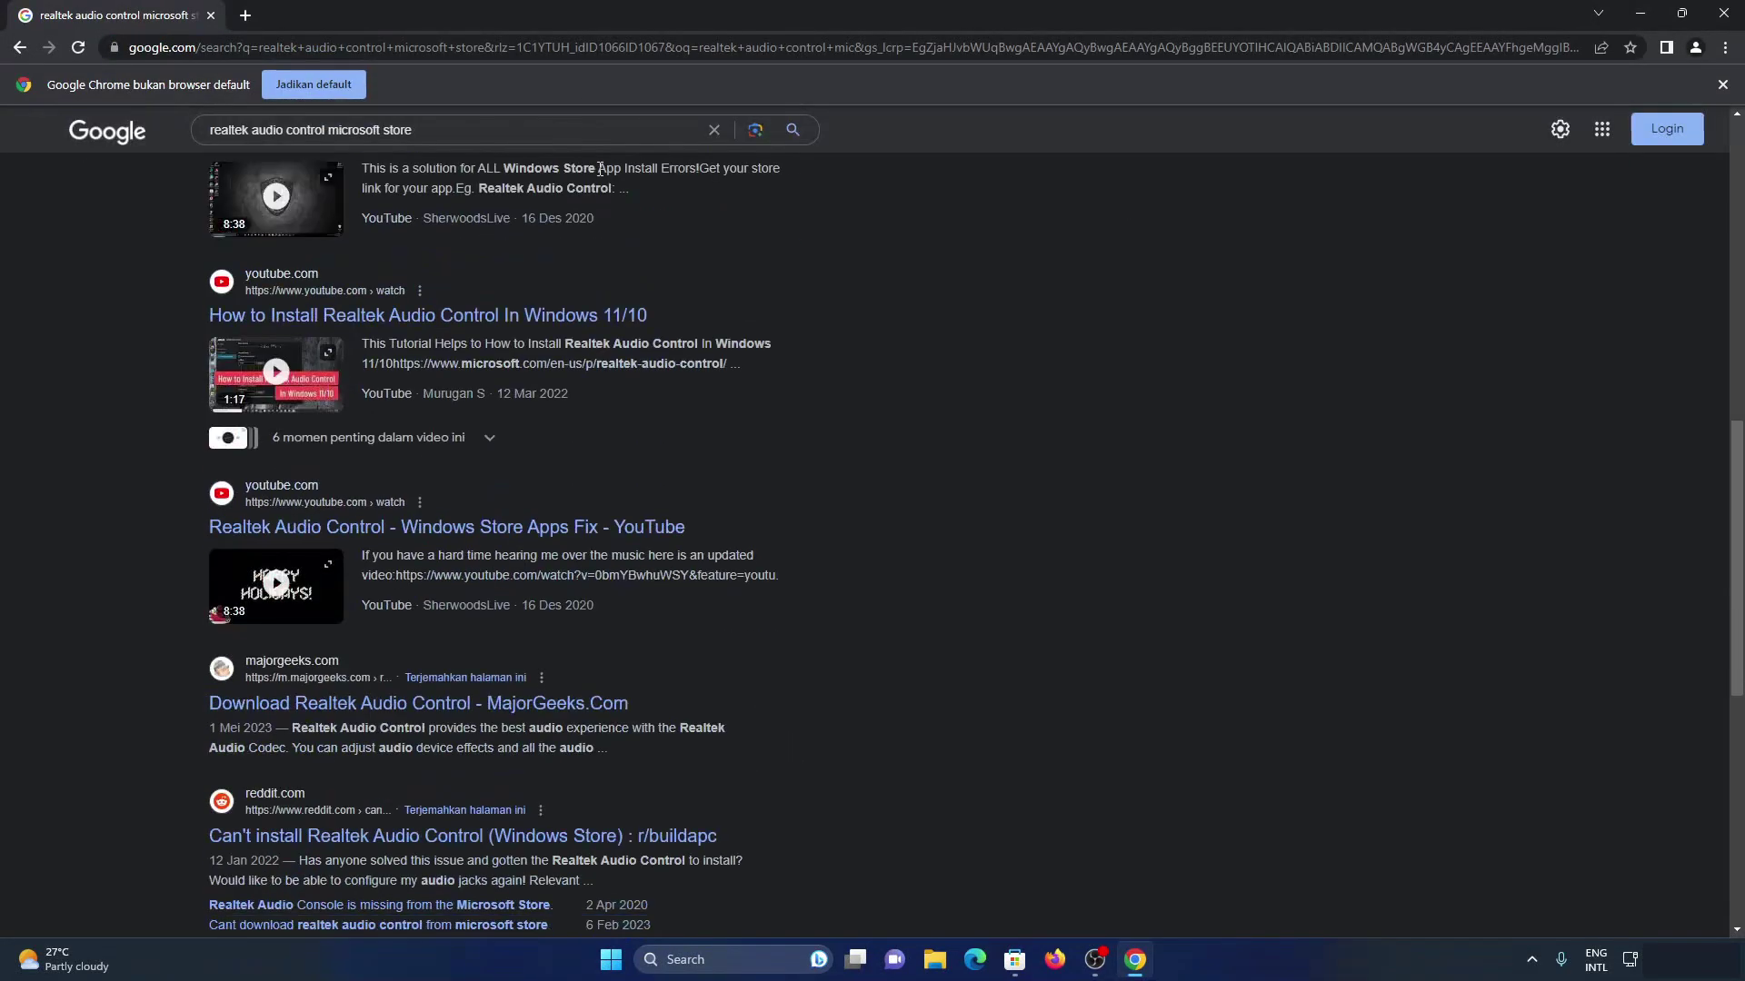
{"action": "scroll", "coordinate": [626, 173], "scroll_direction": "up", "scroll_amount": 20}
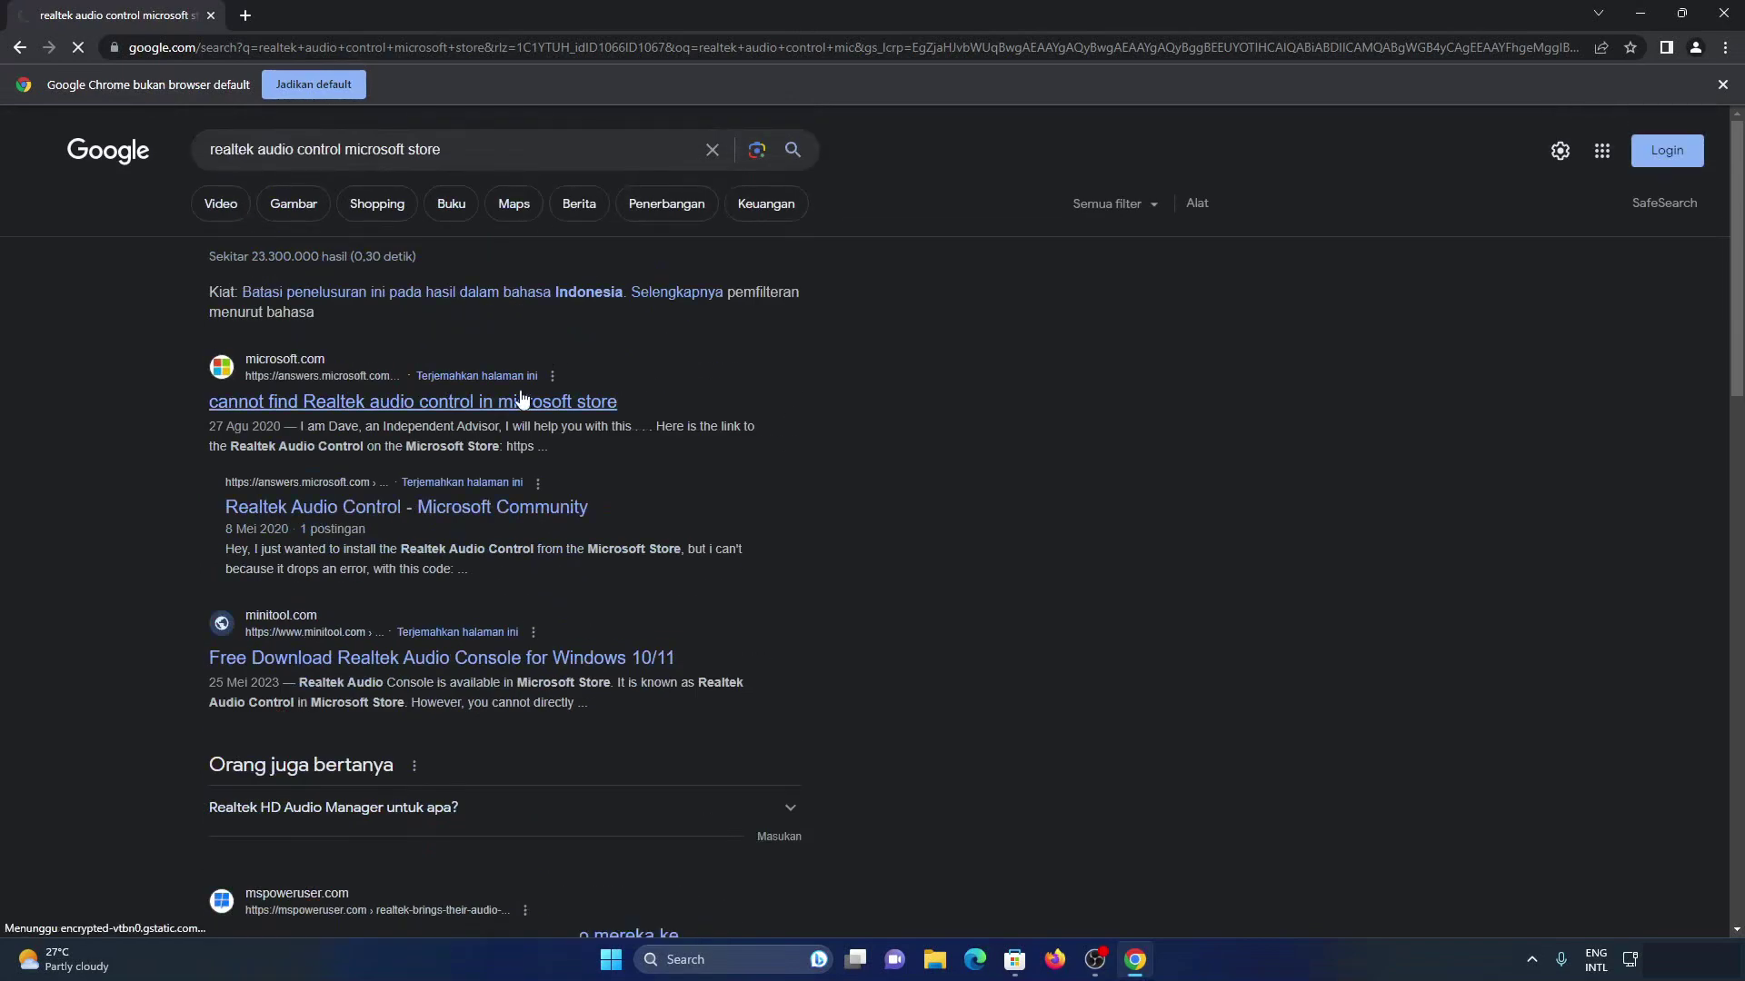
Open the Microsoft Community thread "cannot find Realtek audio control in microsoft store" and follow its reply's link to the app's web page.
{"action": "left_click", "coordinate": [523, 399]}
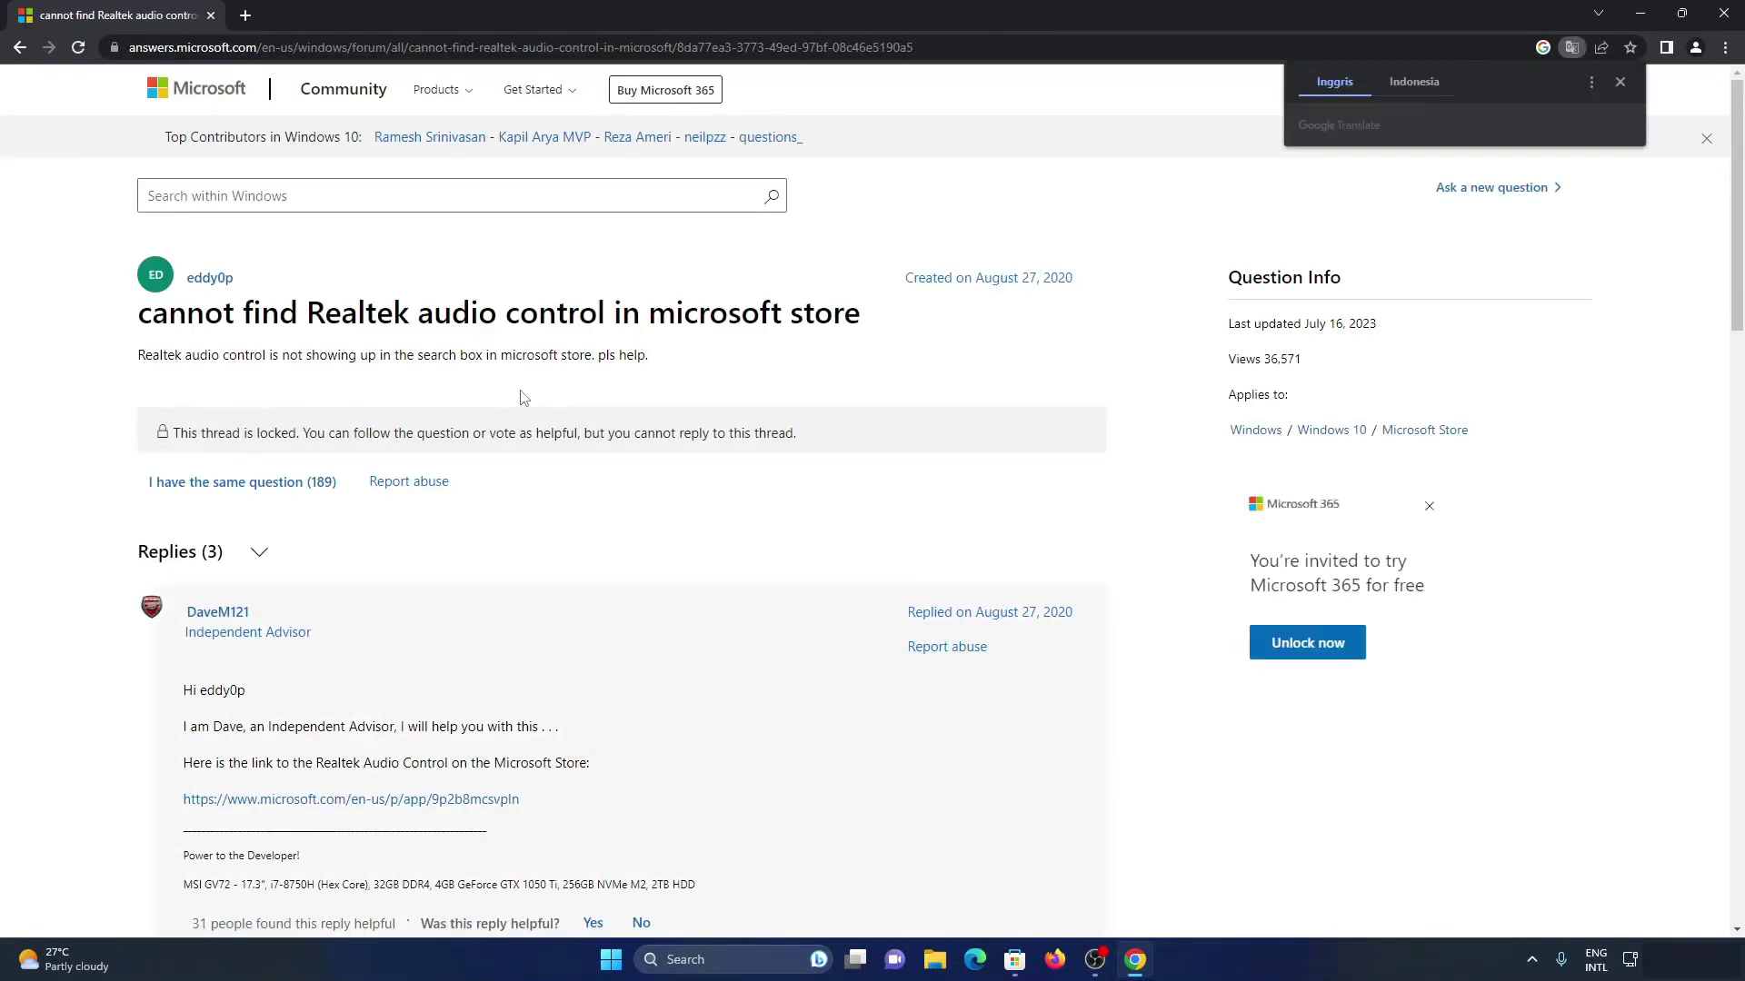
{"action": "scroll", "coordinate": [522, 398], "scroll_direction": "down", "scroll_amount": 2}
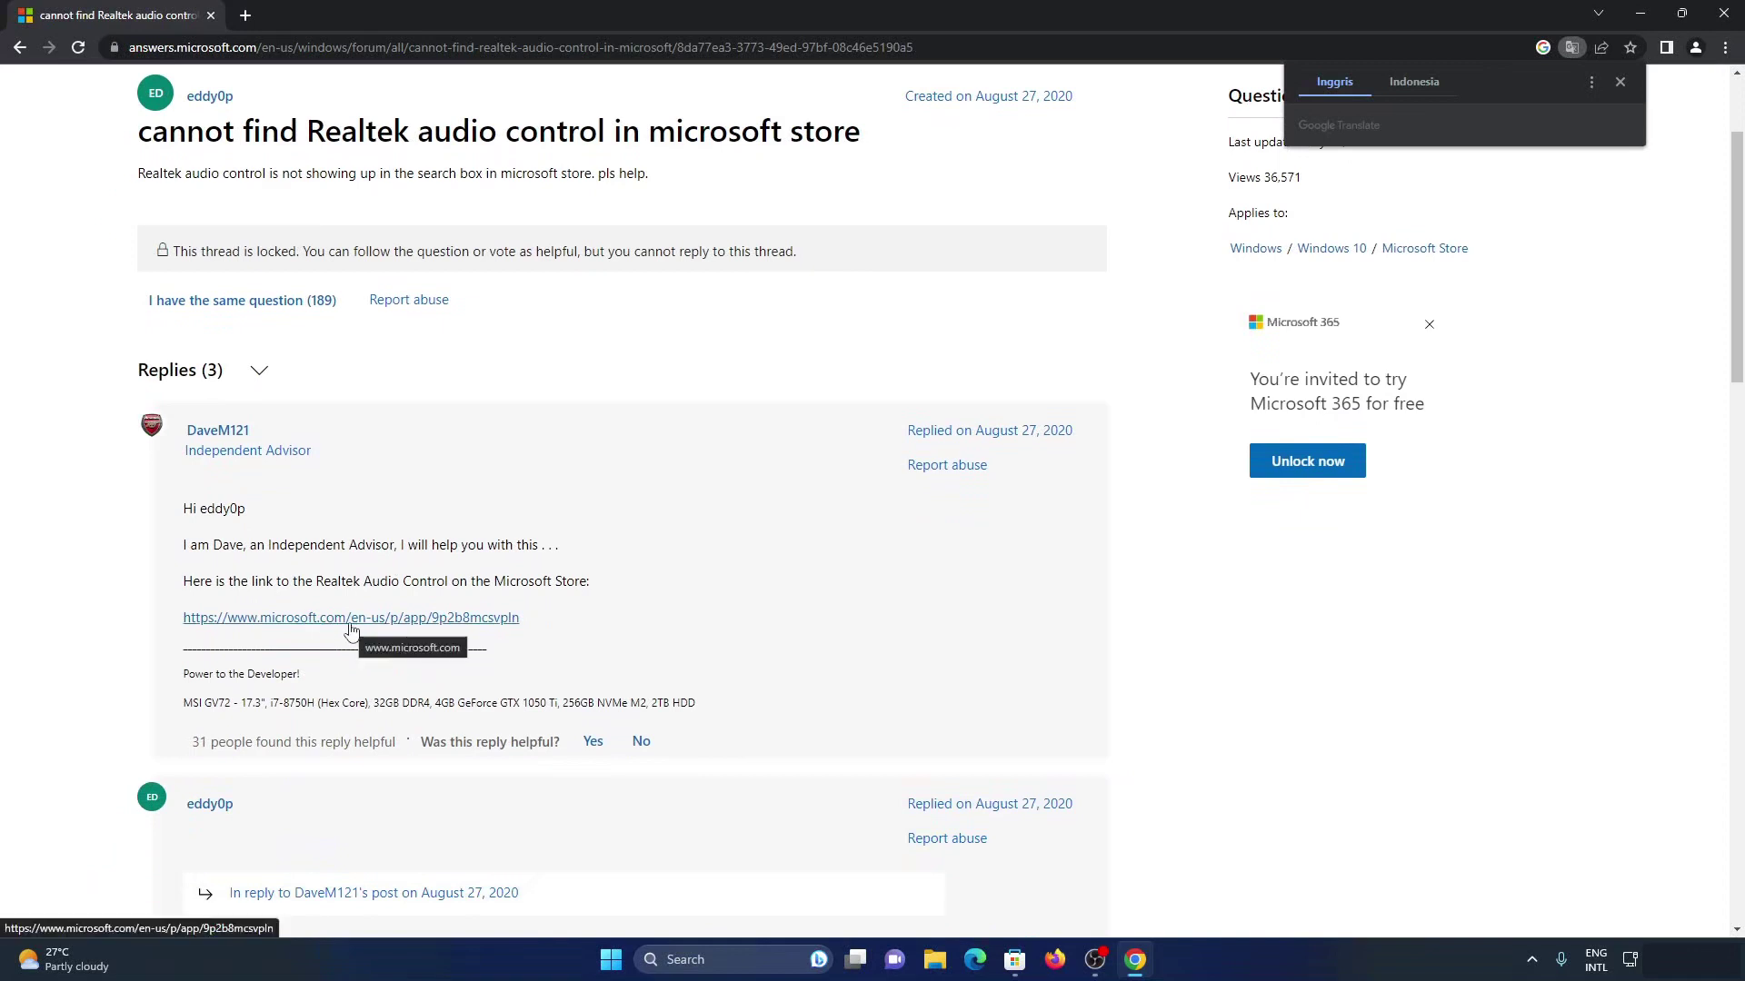
{"action": "left_click", "coordinate": [352, 620]}
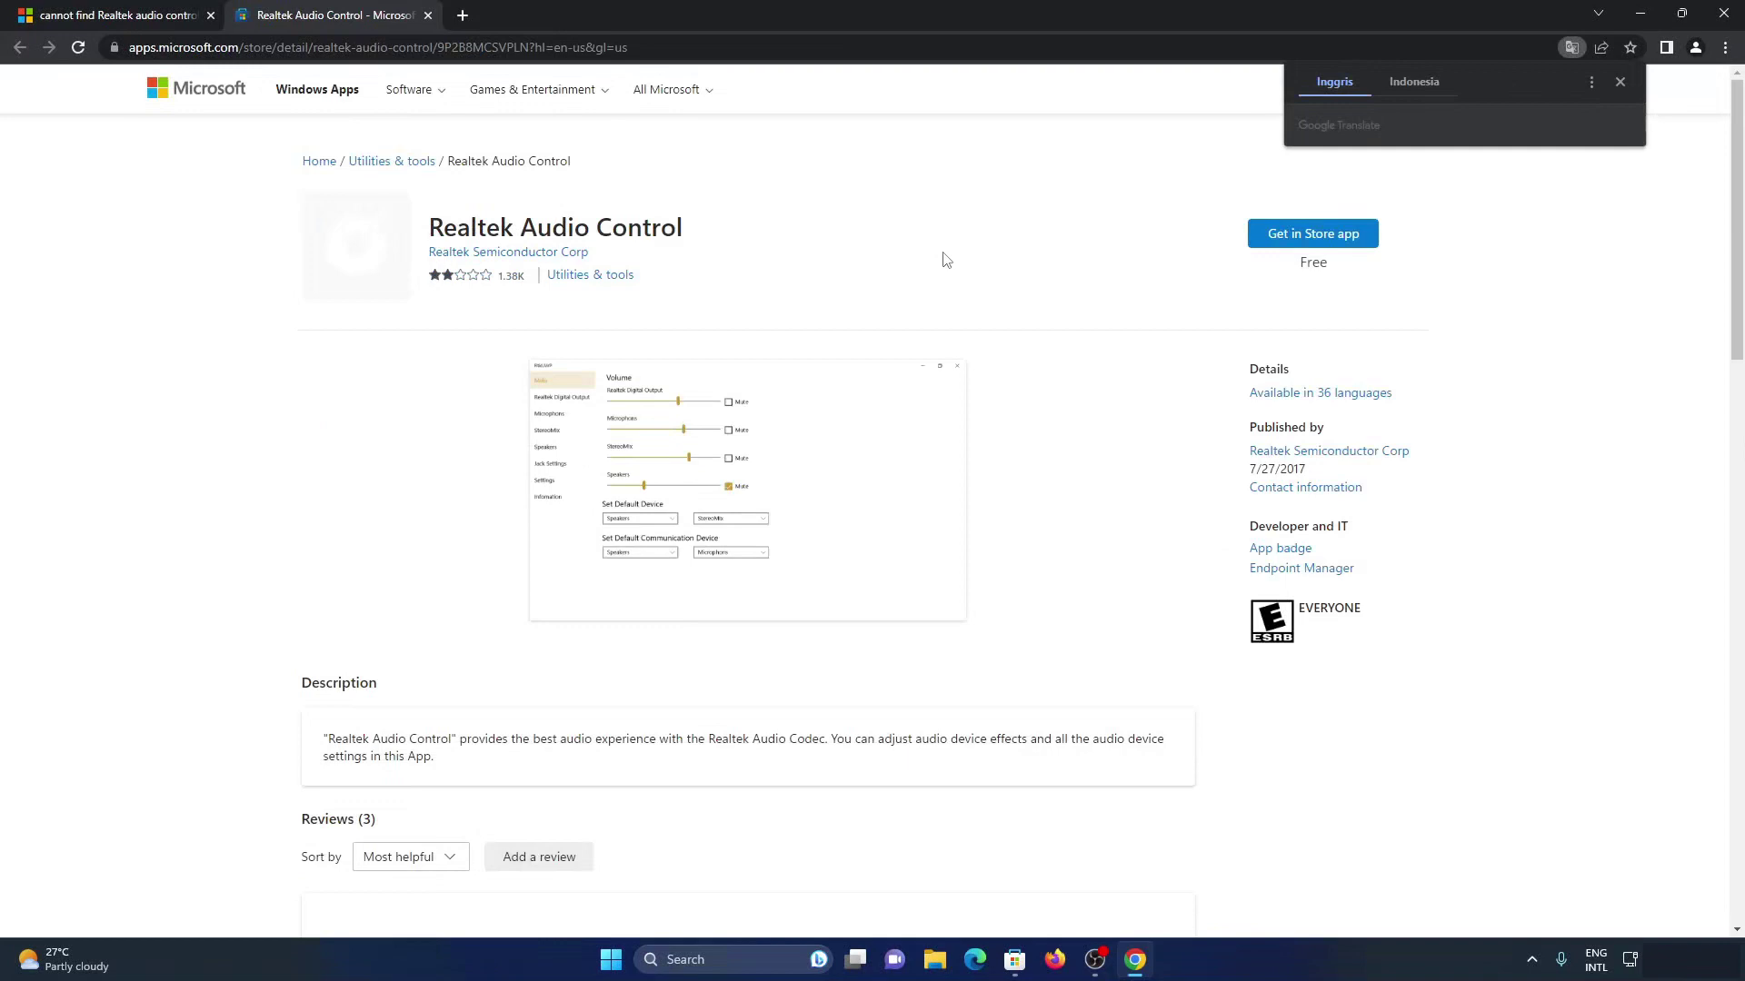
{"action": "left_click", "coordinate": [945, 261]}
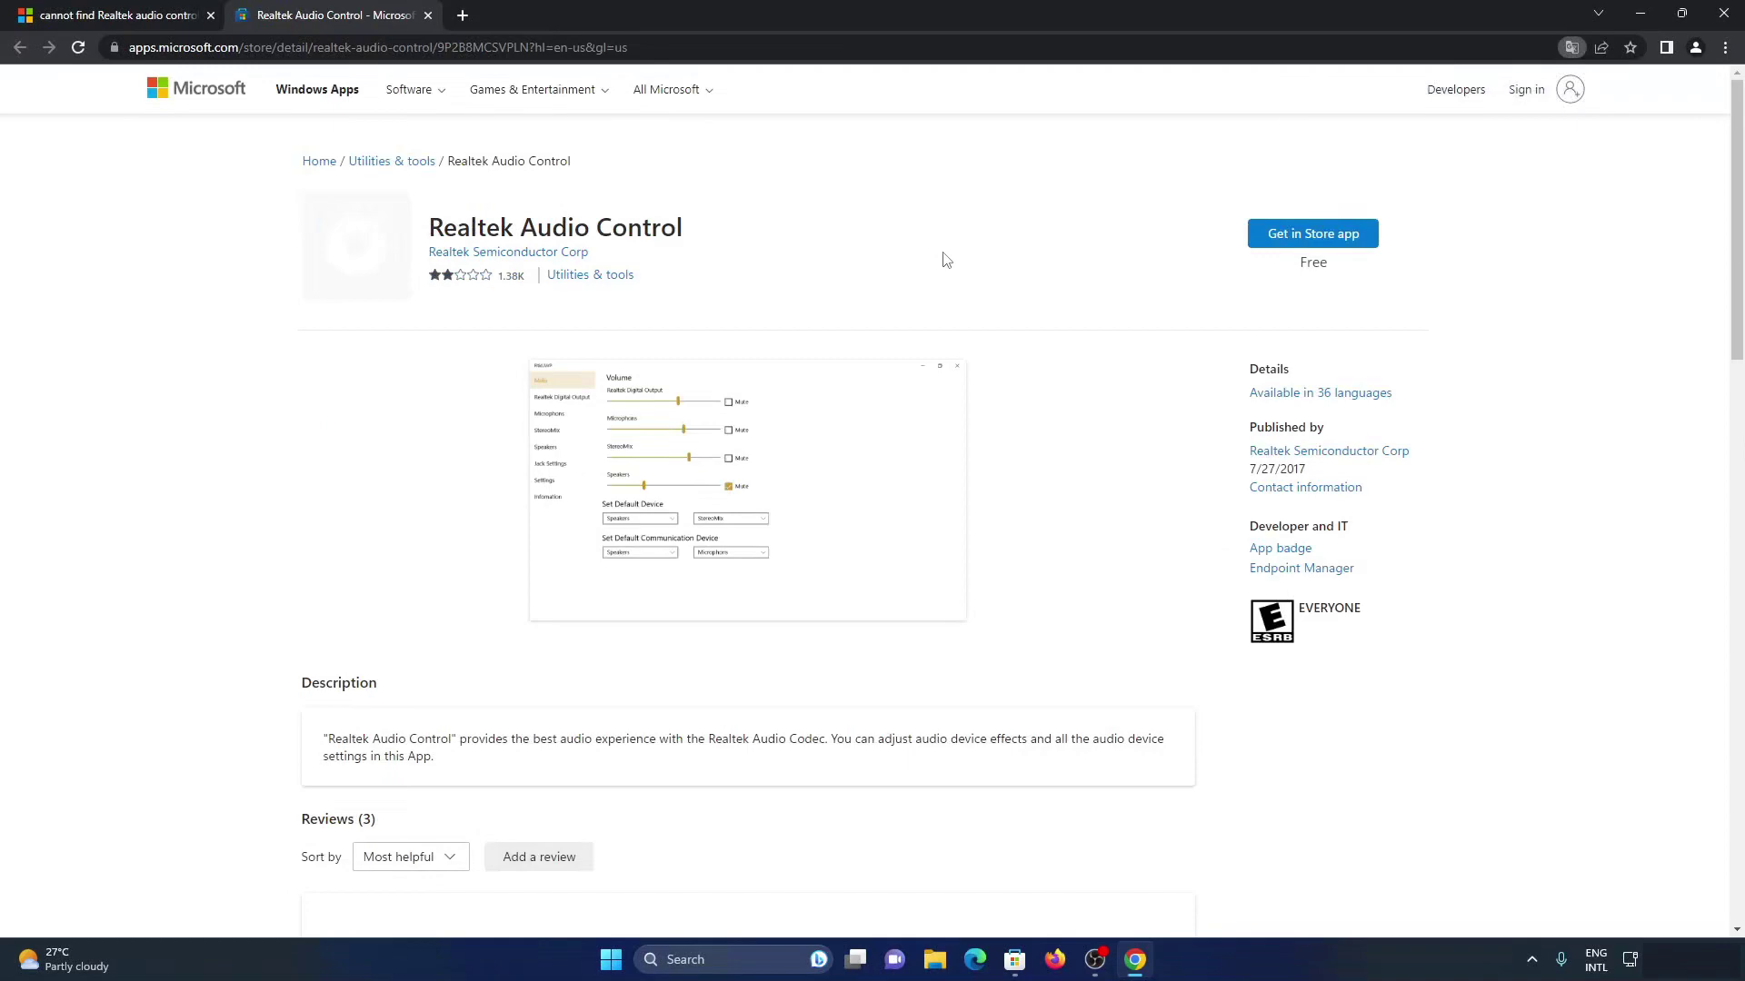
Open the Realtek Audio Control listing in Microsoft Store, try to launch the app from it, and close the store pop-up.
{"action": "left_click", "coordinate": [1309, 236]}
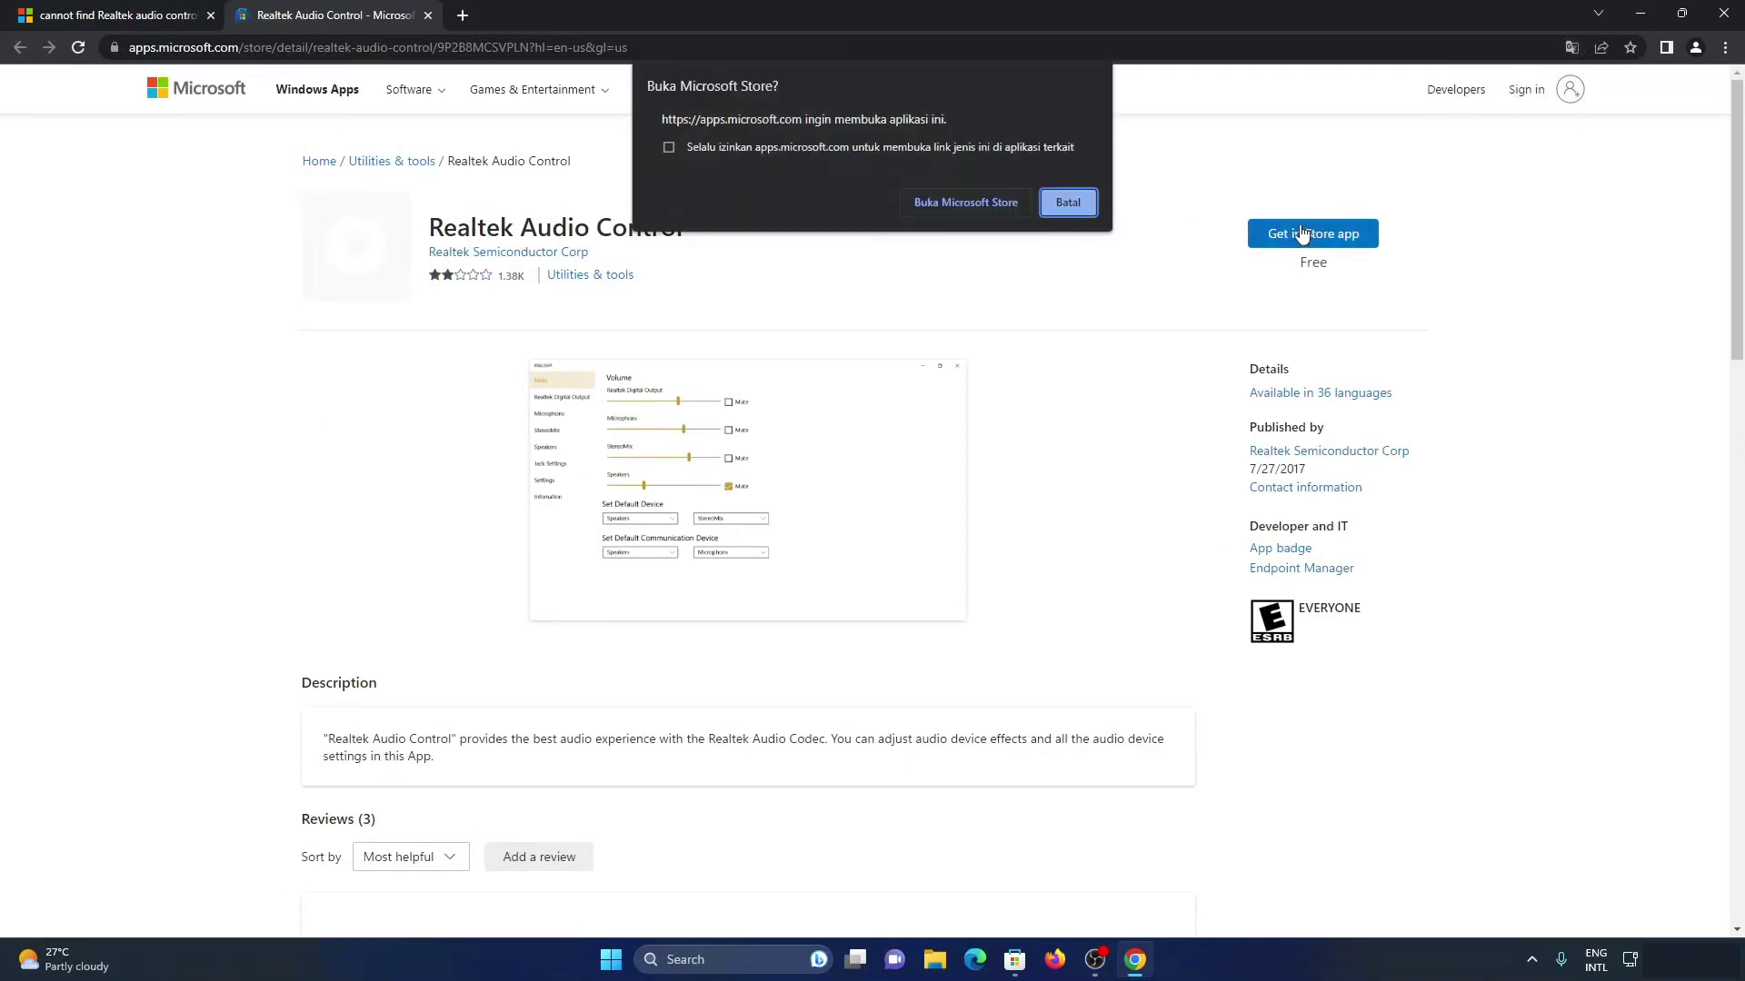
{"action": "left_click", "coordinate": [963, 204]}
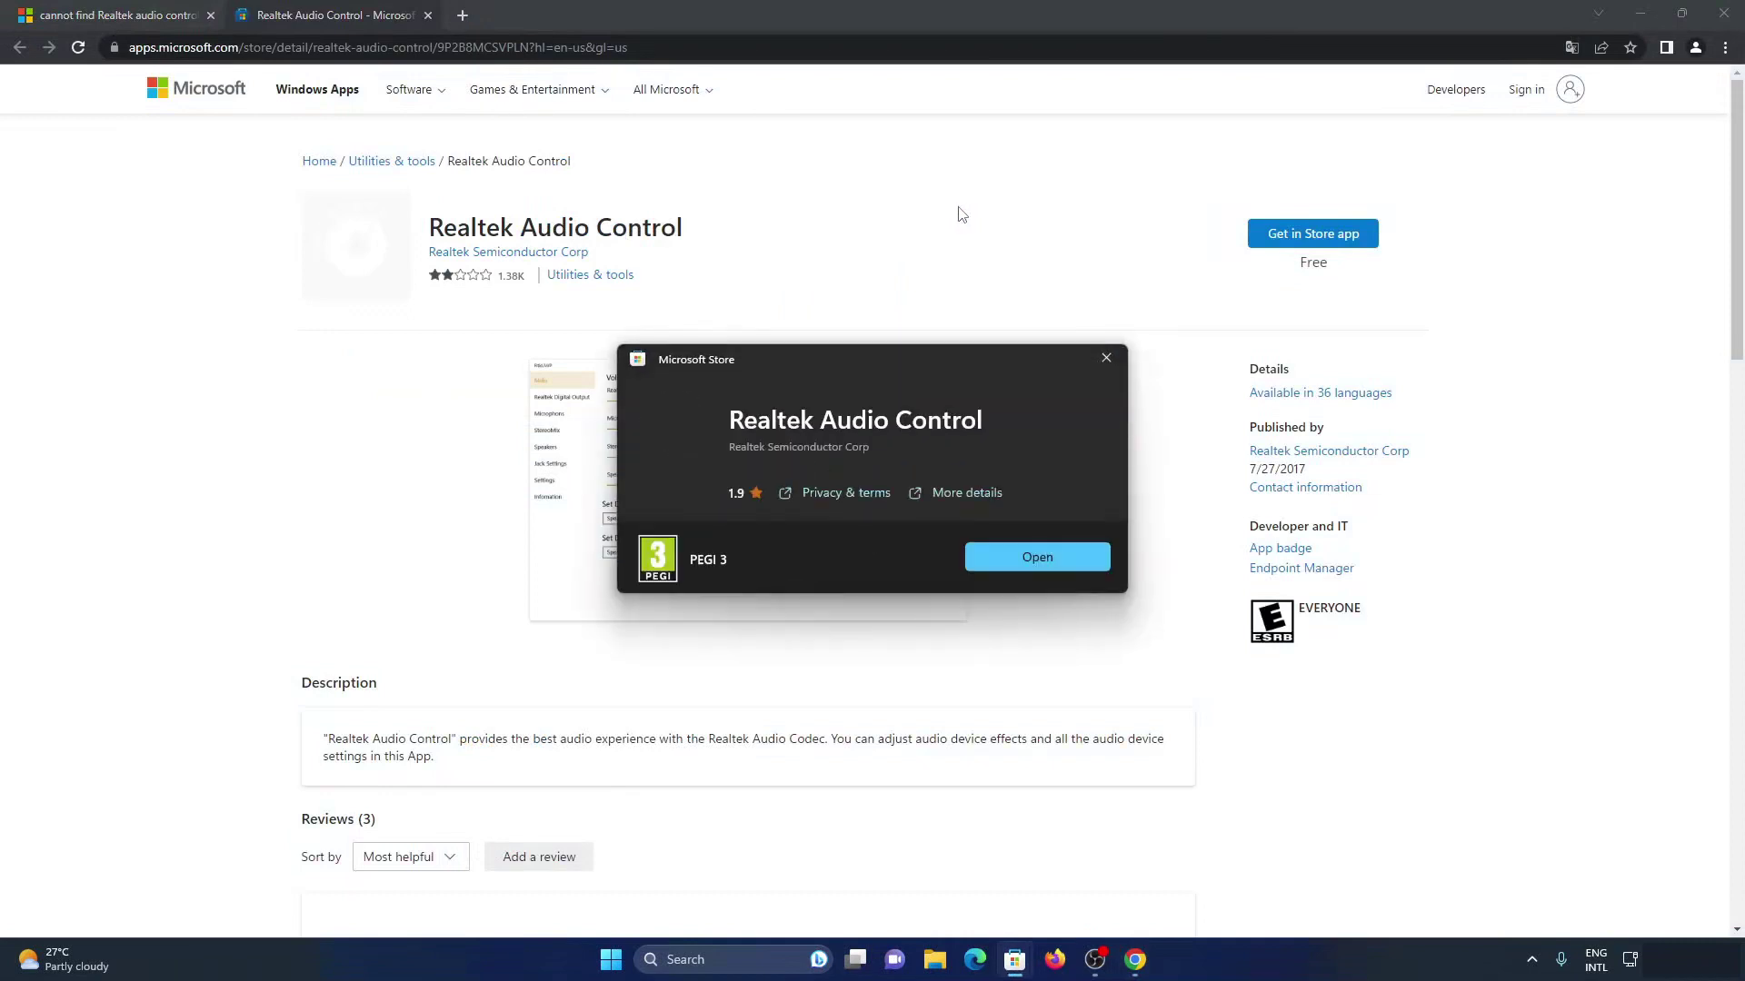
{"action": "left_click", "coordinate": [1015, 556]}
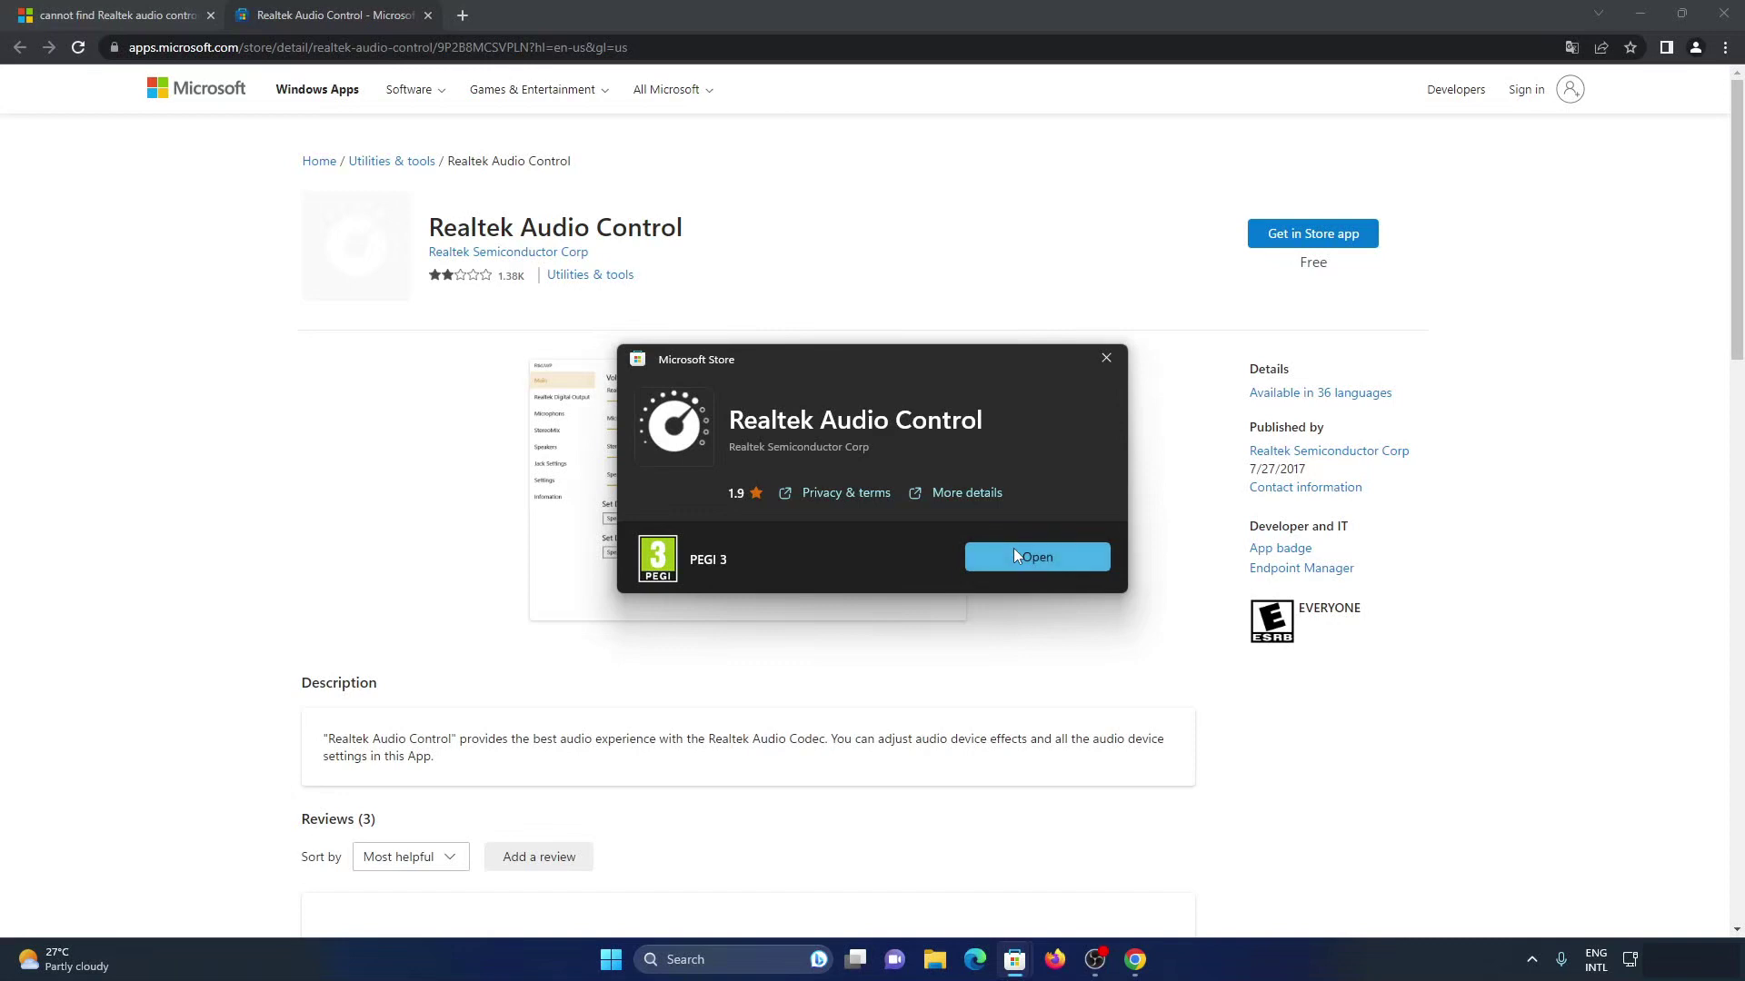
{"action": "left_click", "coordinate": [1104, 364]}
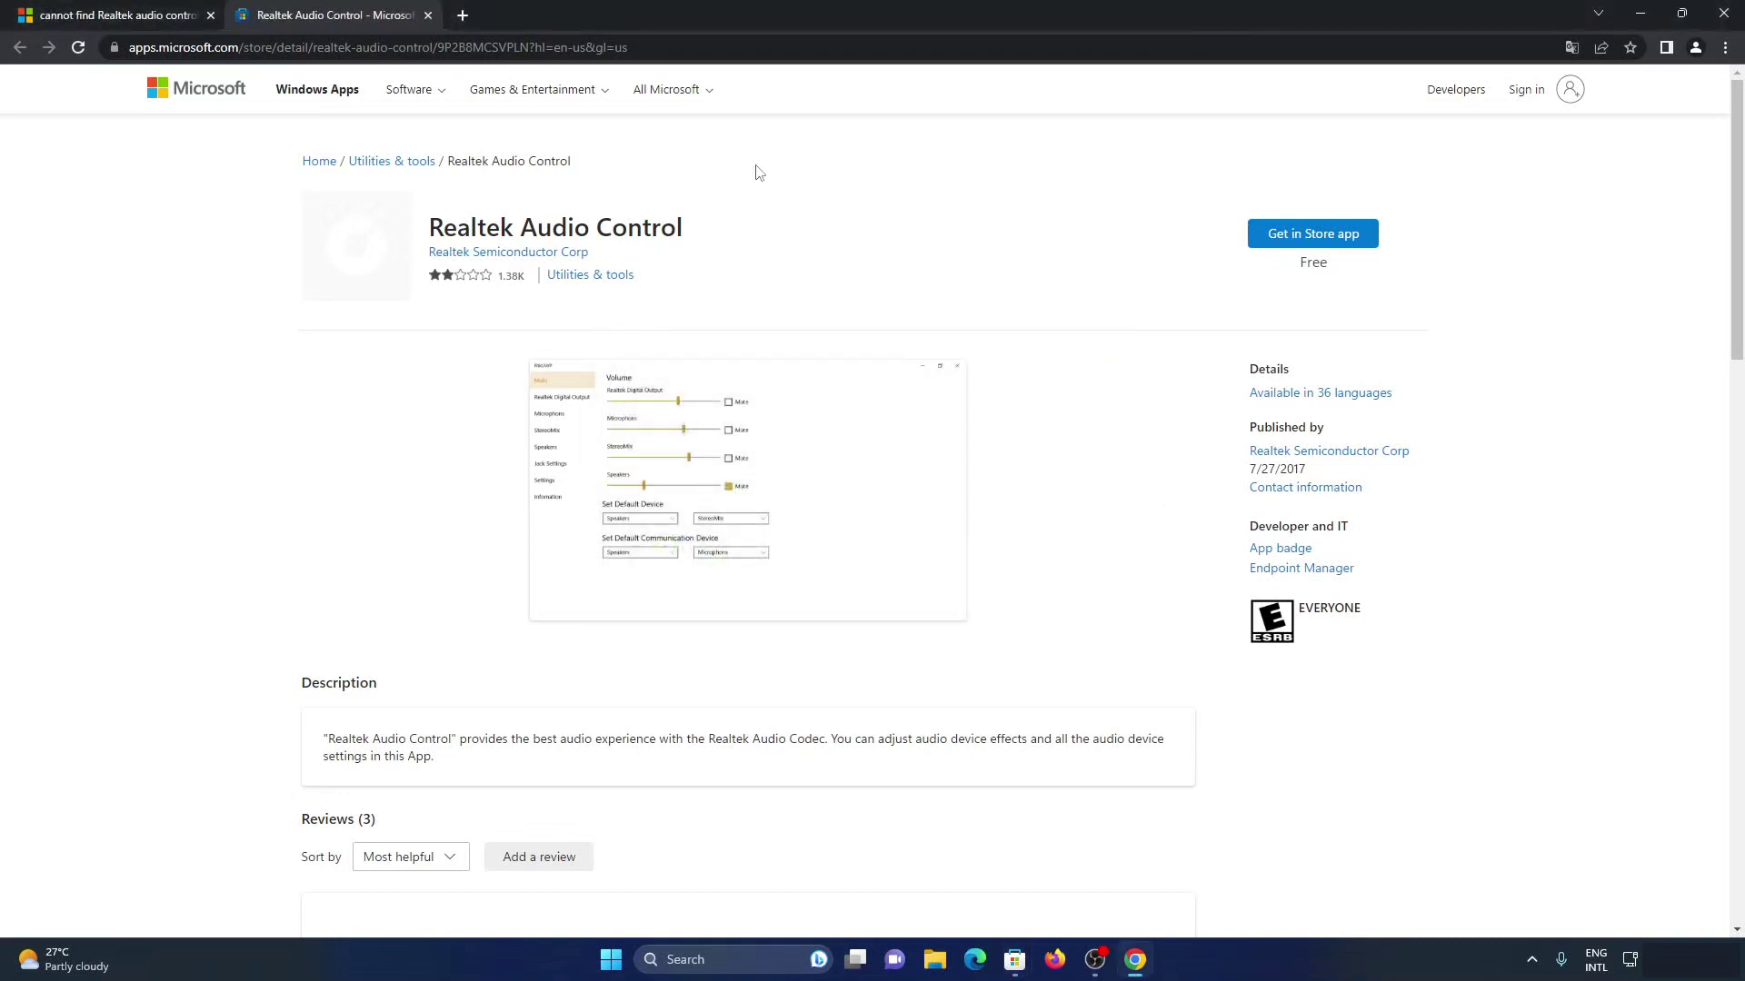
Search Google for "realtek audio console github" in a new browser tab.
{"action": "left_click", "coordinate": [463, 16]}
{"action": "left_click", "coordinate": [496, 43]}
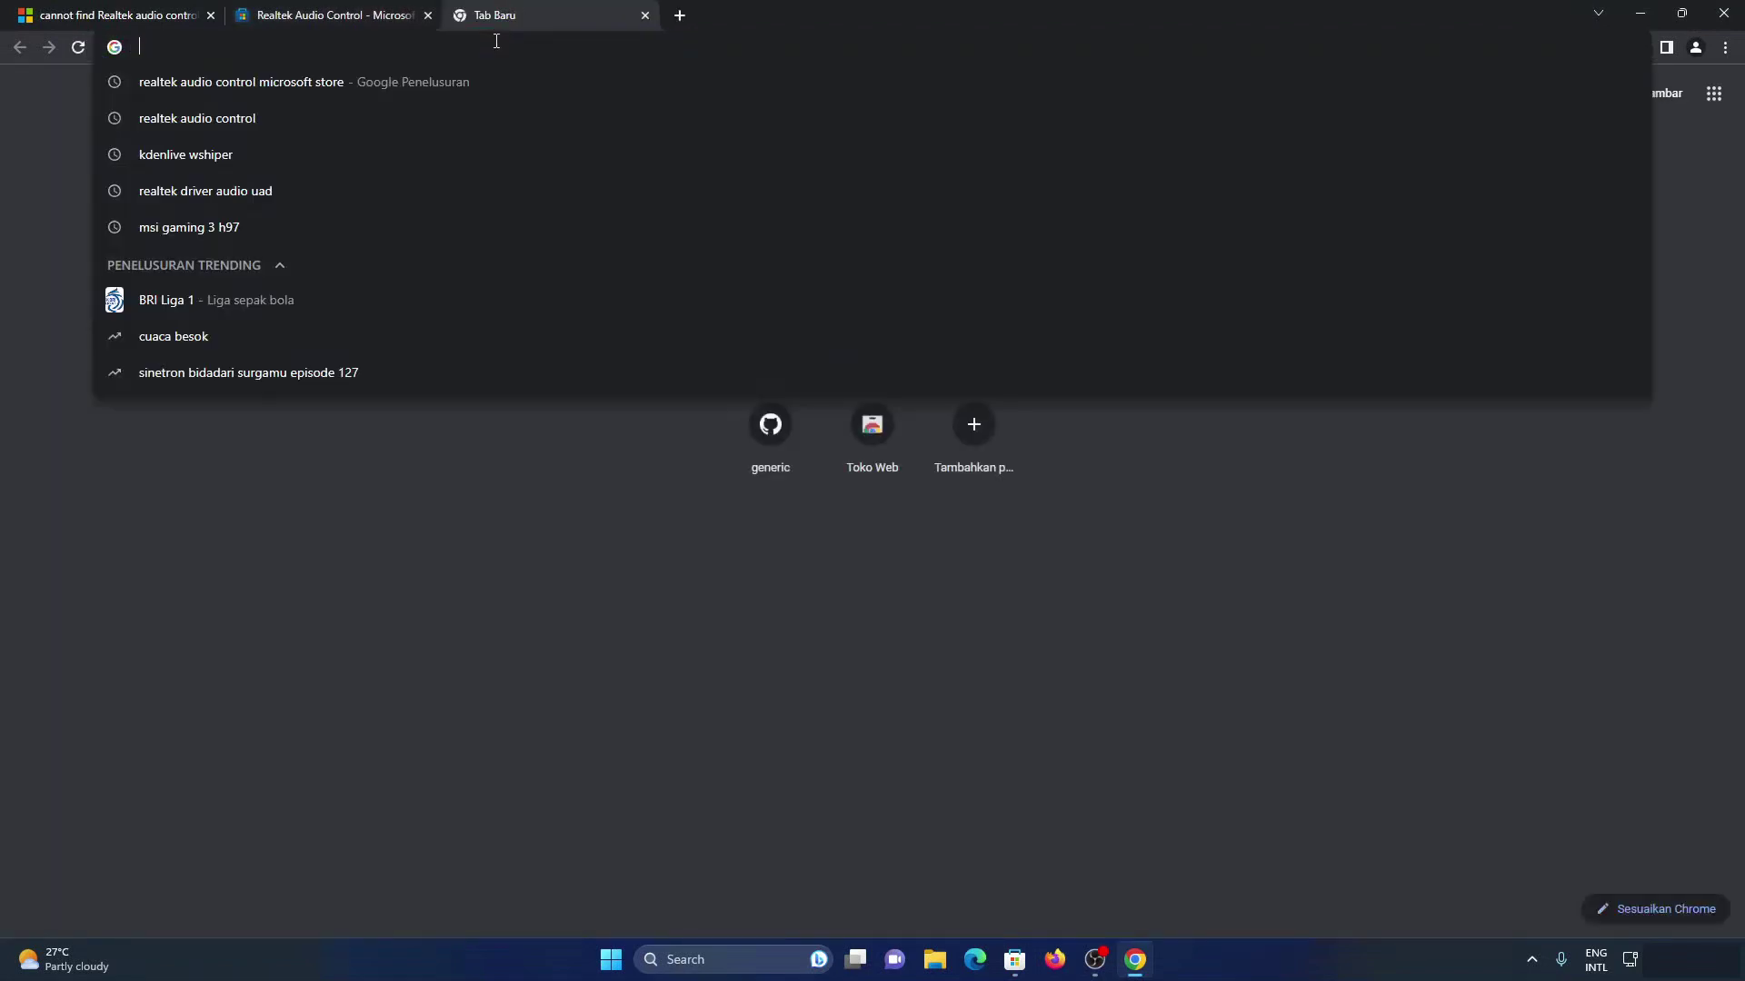
{"action": "type", "text": "realtek"}
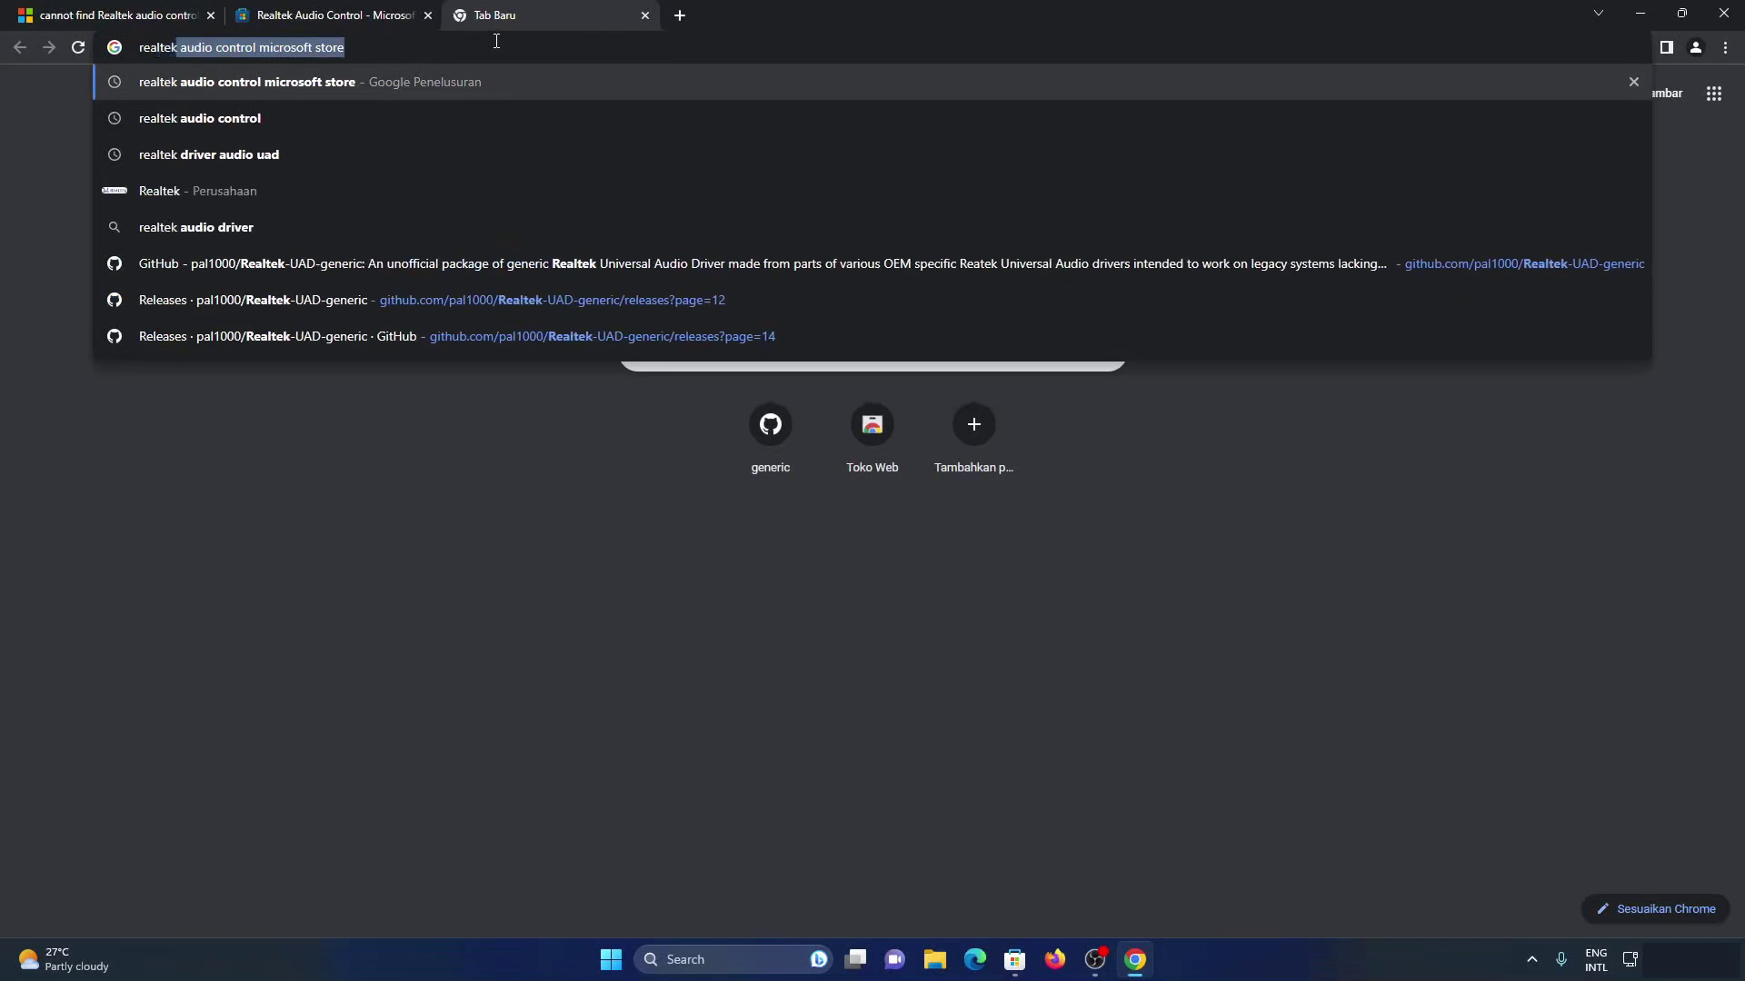
{"action": "type", "text": " audio "}
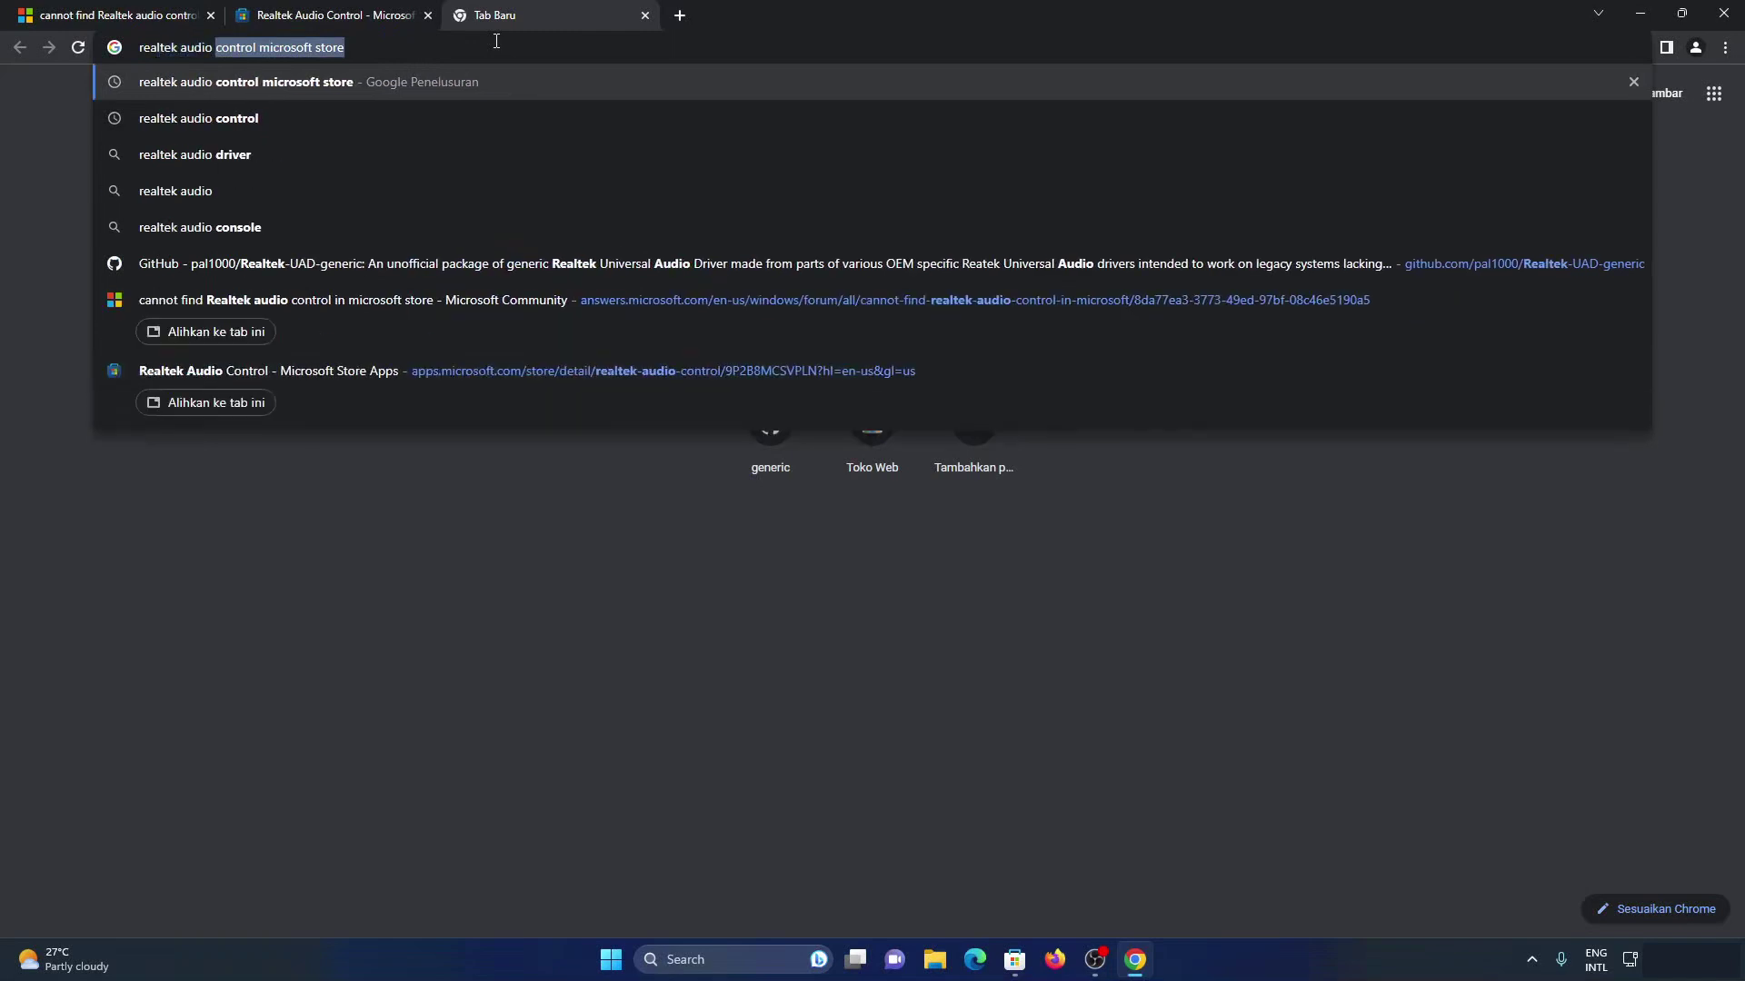
{"action": "type", "text": "console git"}
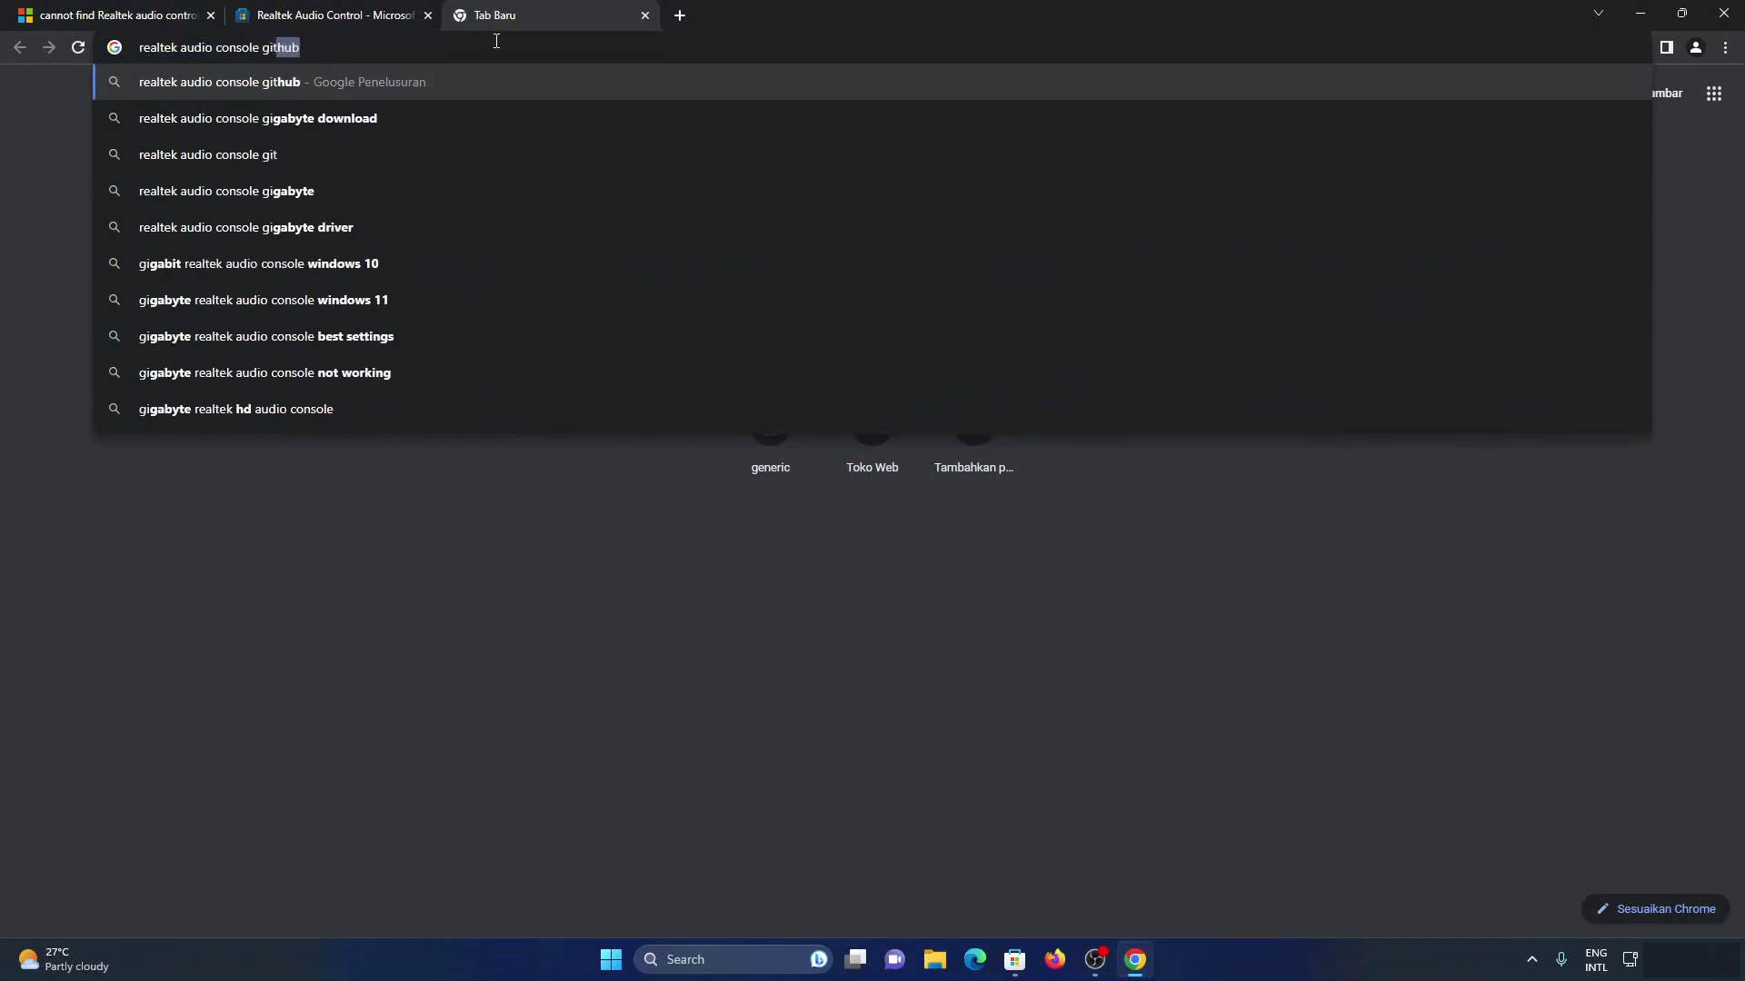
{"action": "key", "text": "Return"}
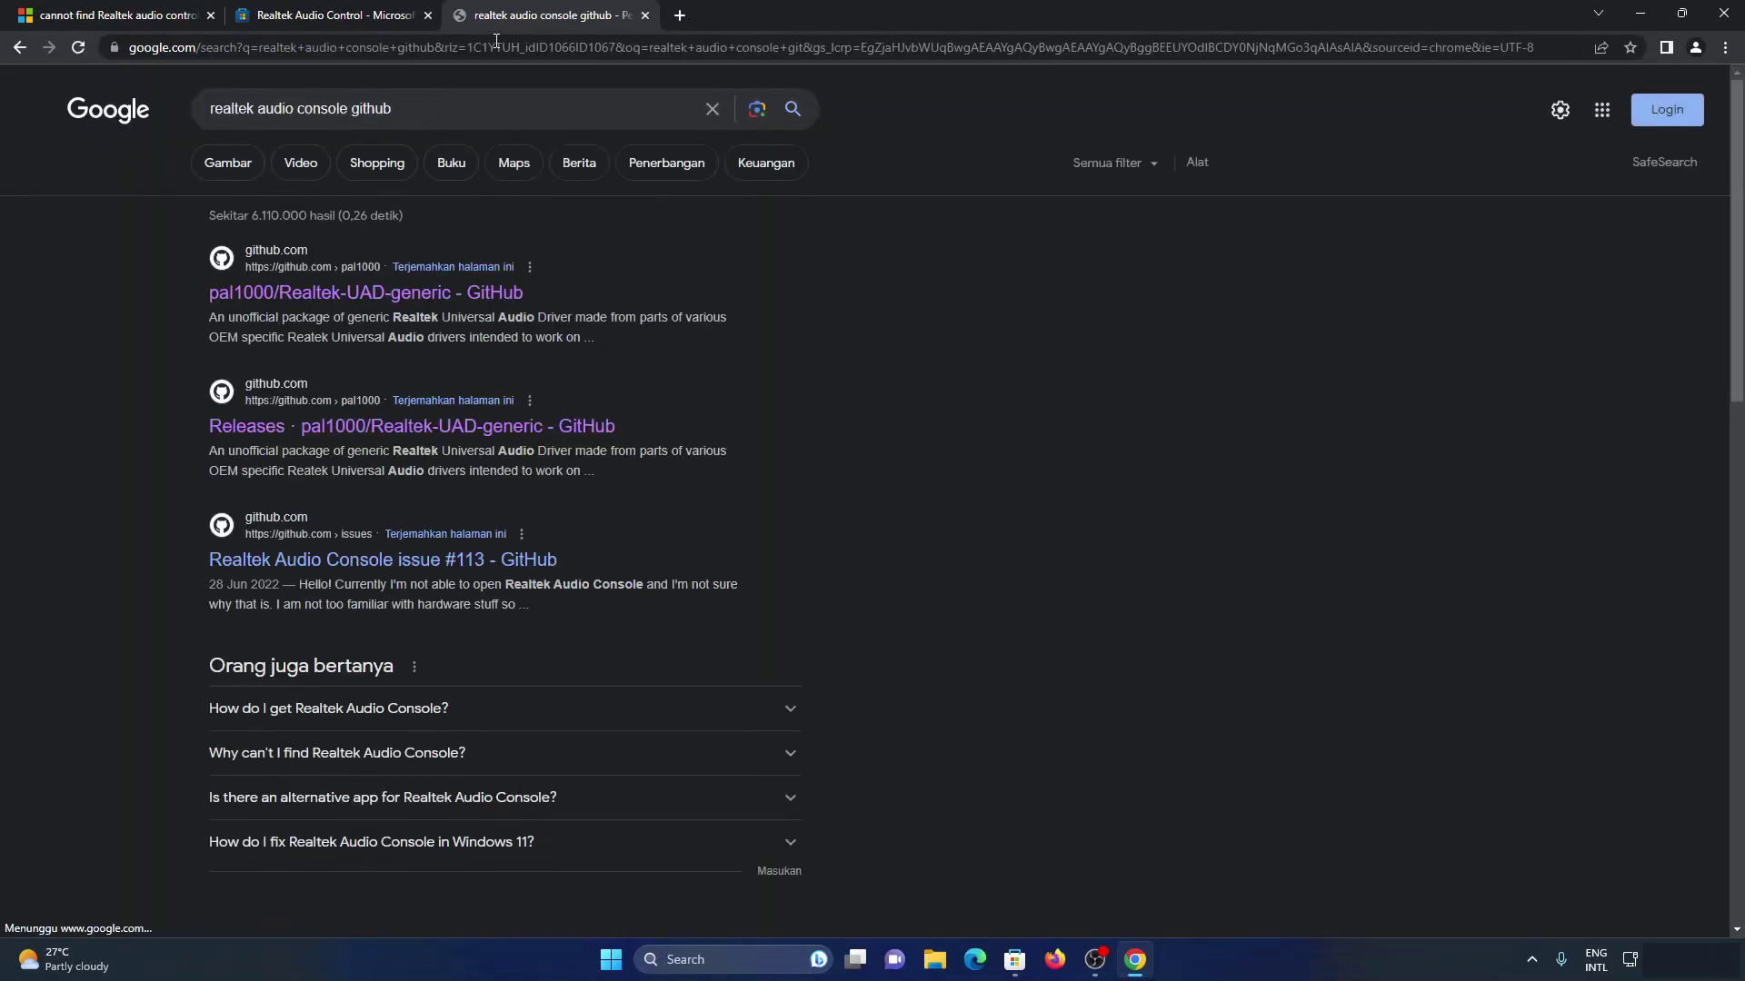
Open the latest release of the pal1000/Realtek-UAD-generic repository and download RealtekAudioControl_1.44.299-offline.zip.
{"action": "left_click", "coordinate": [409, 299]}
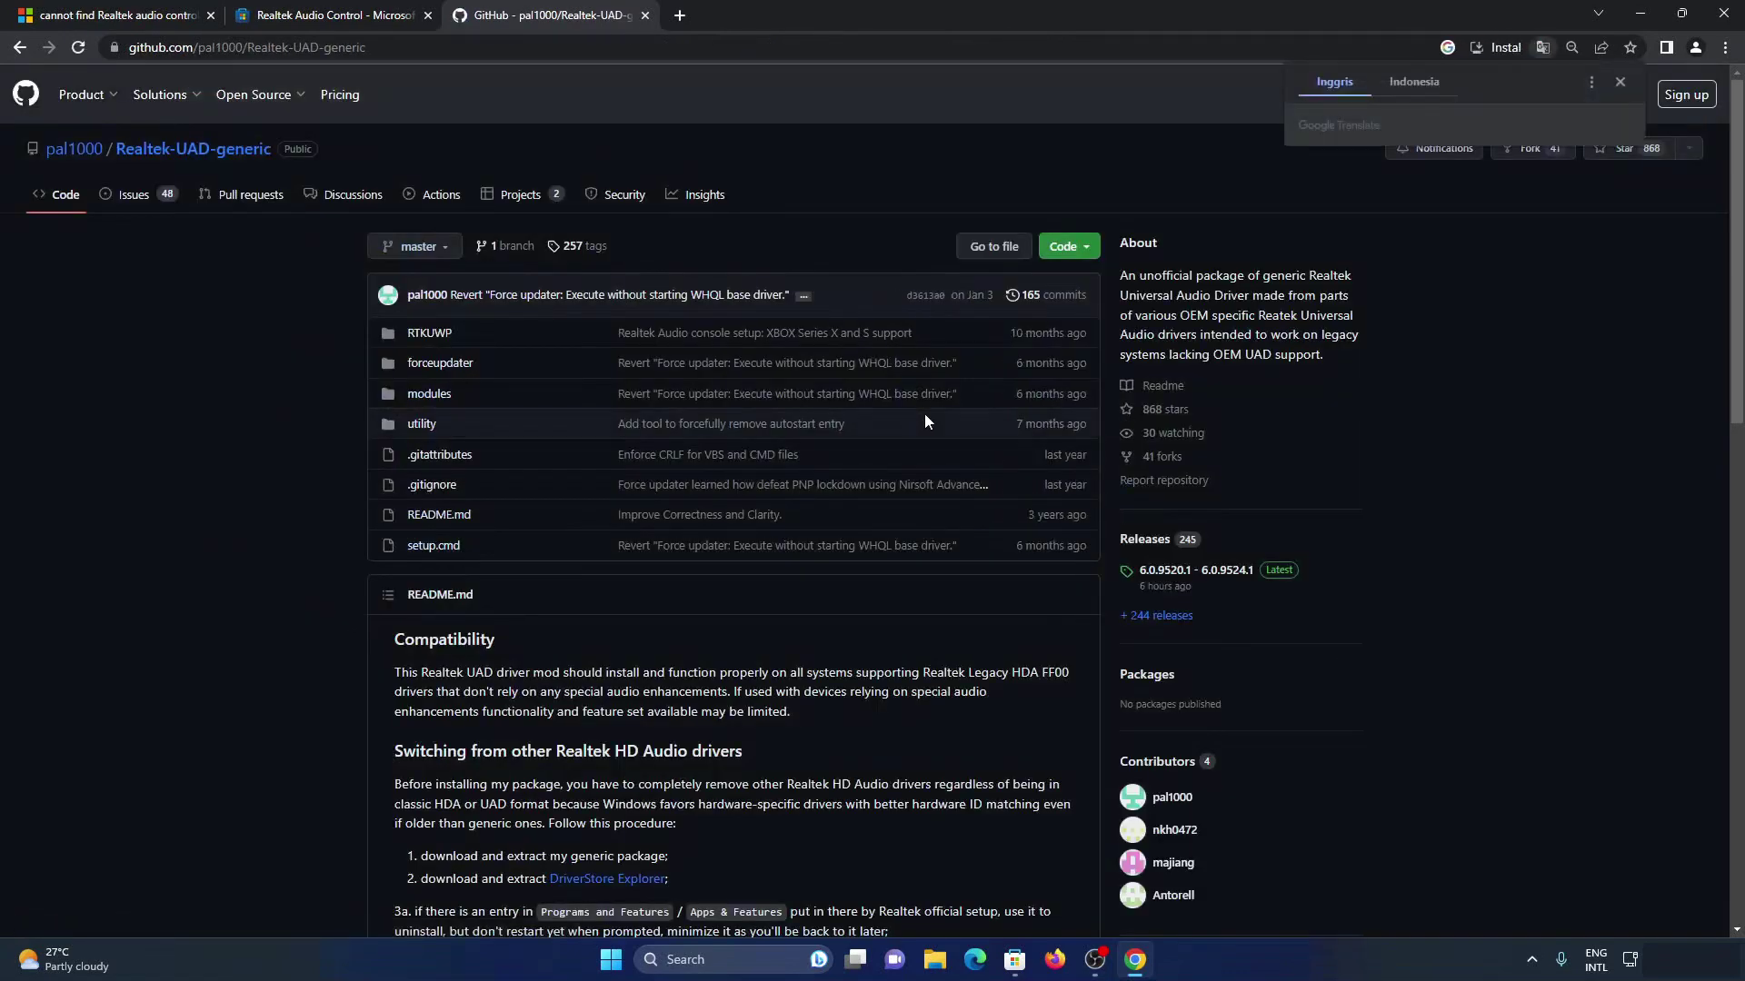
{"action": "left_click", "coordinate": [1223, 572]}
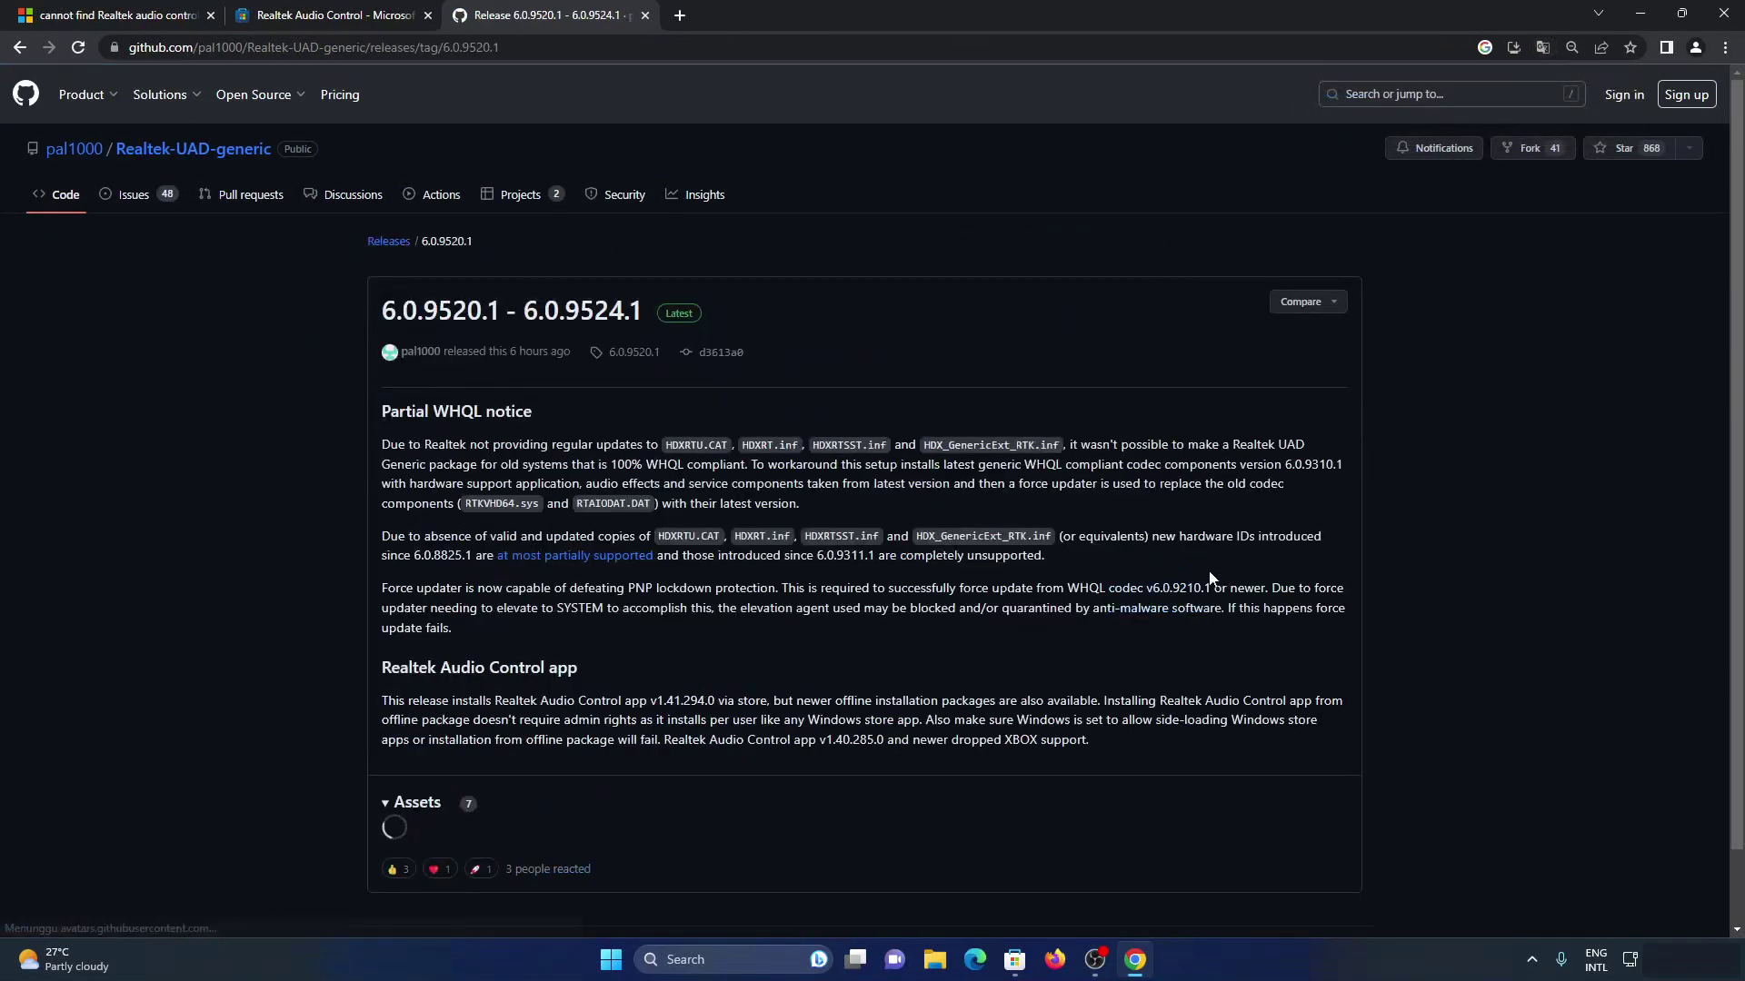
{"action": "scroll", "coordinate": [896, 353], "scroll_direction": "down", "scroll_amount": 3}
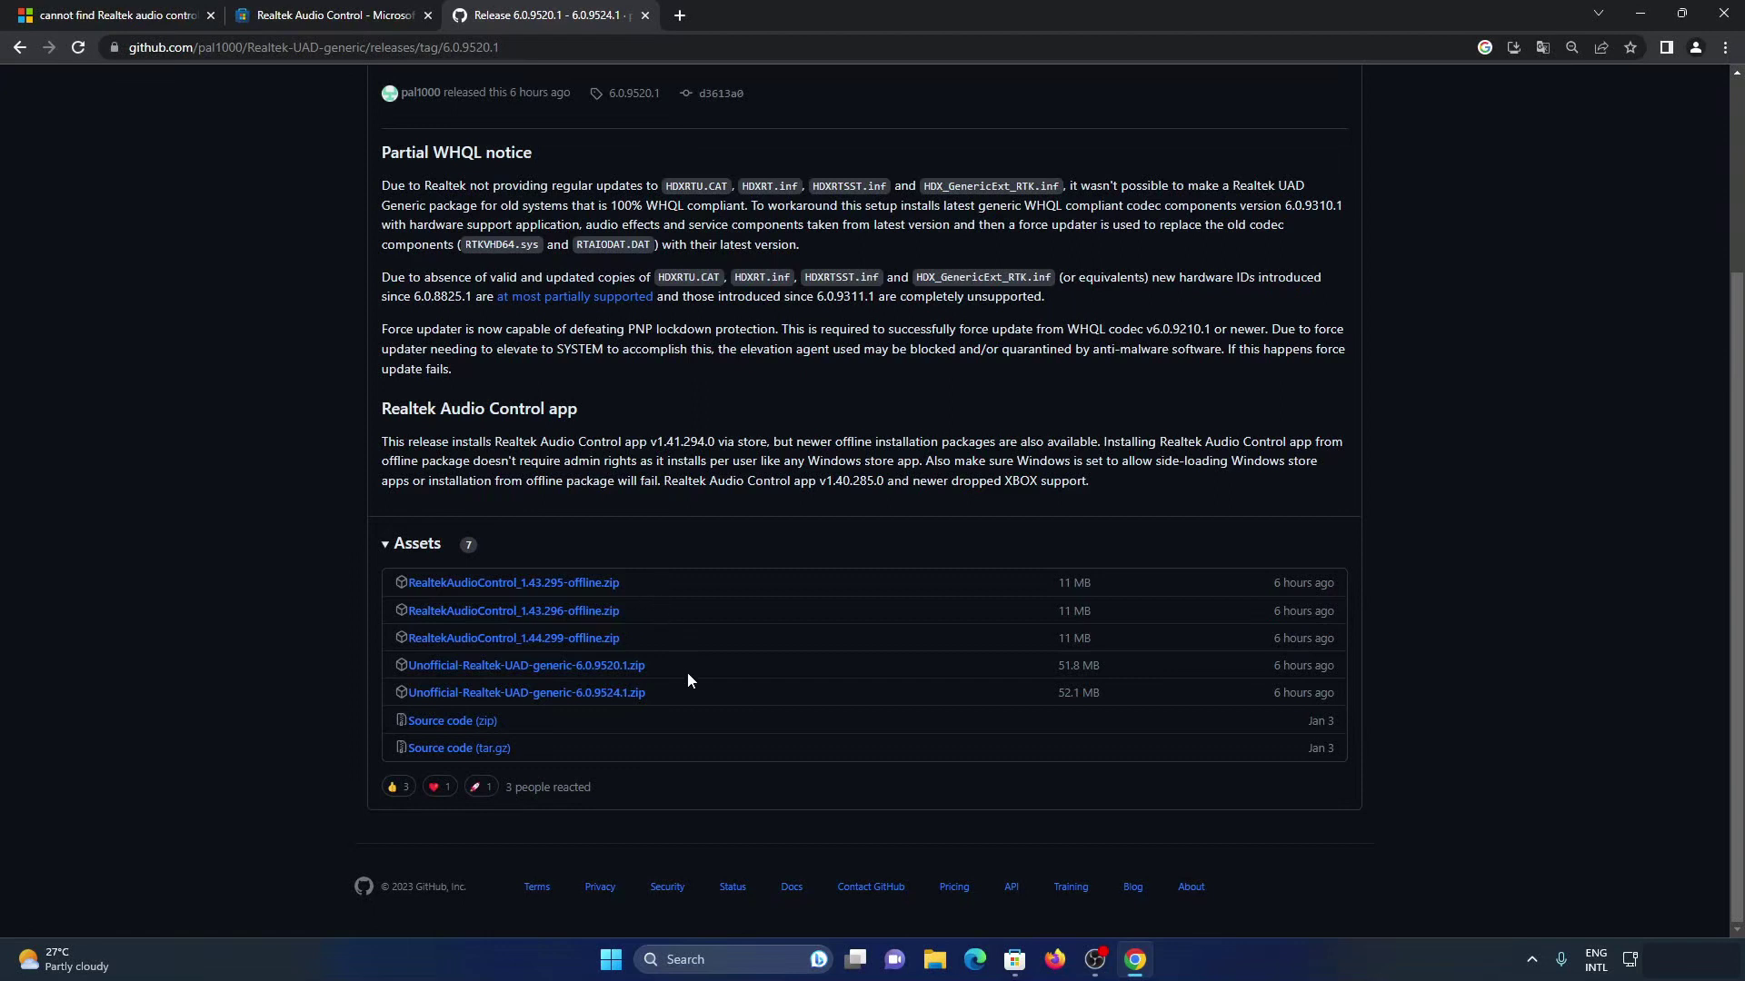
{"action": "left_click", "coordinate": [595, 646]}
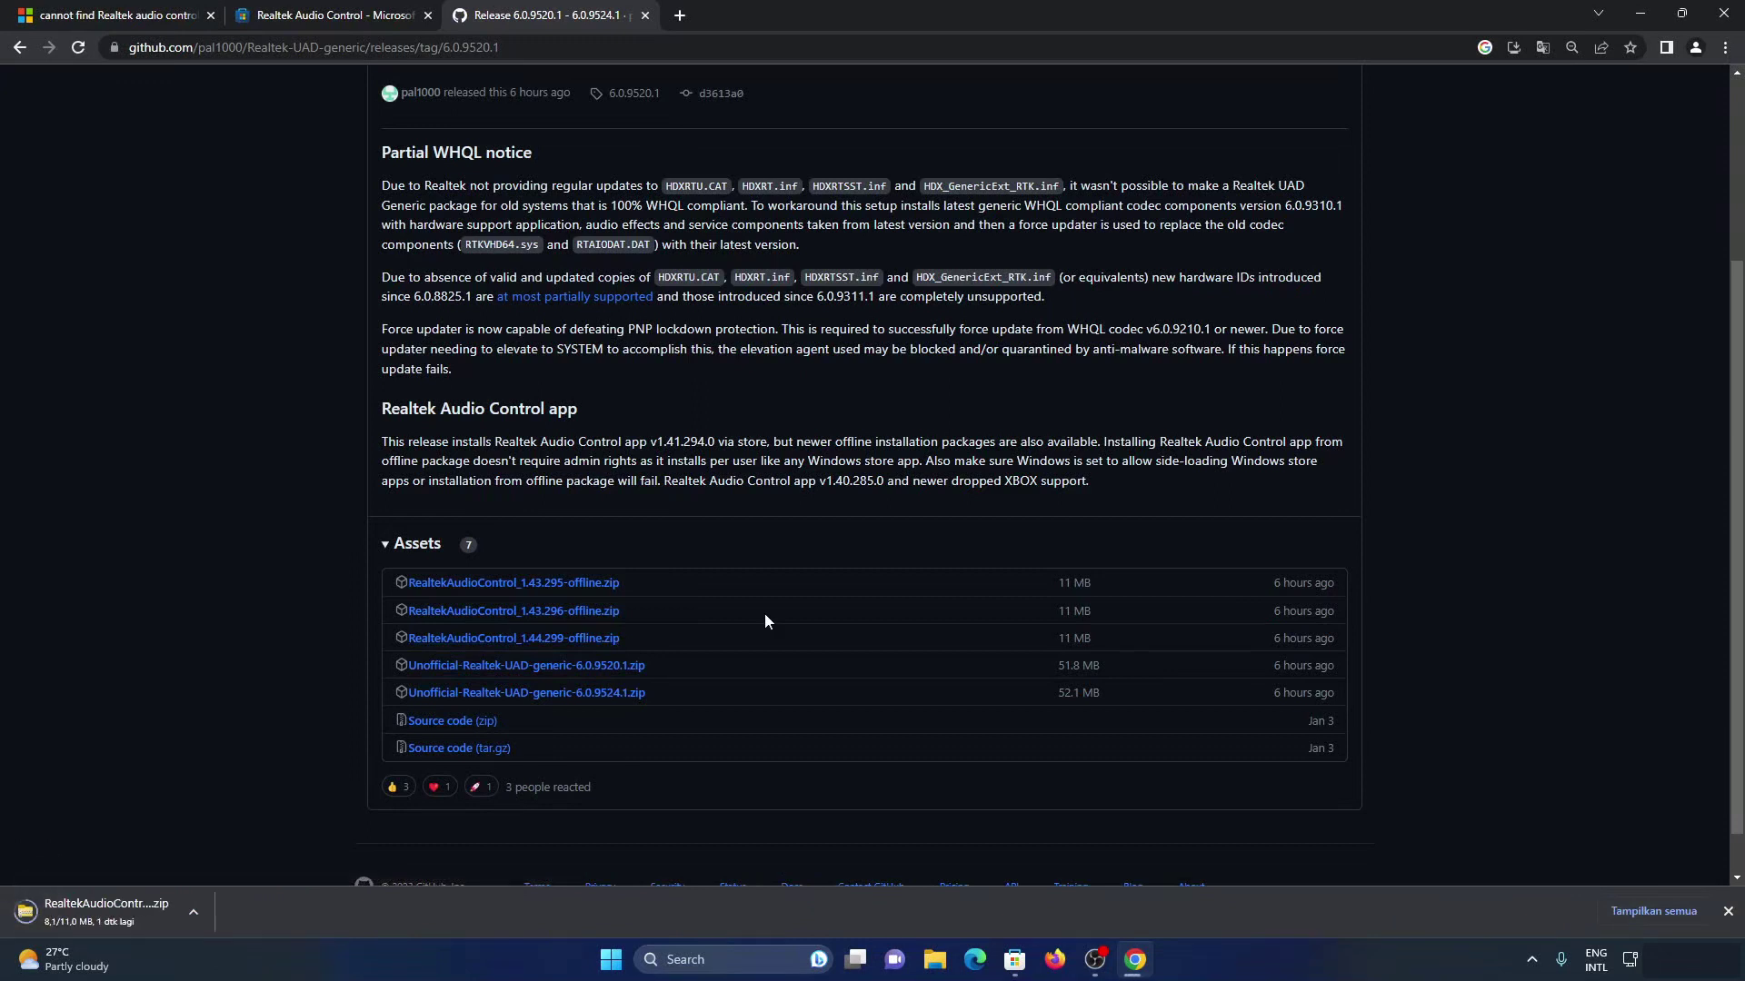
Show the downloaded RealtekAudioControl_1.44.299-offline archive in the Downloads folder and extract all of its contents.
{"action": "left_click", "coordinate": [193, 912]}
{"action": "left_click", "coordinate": [240, 852]}
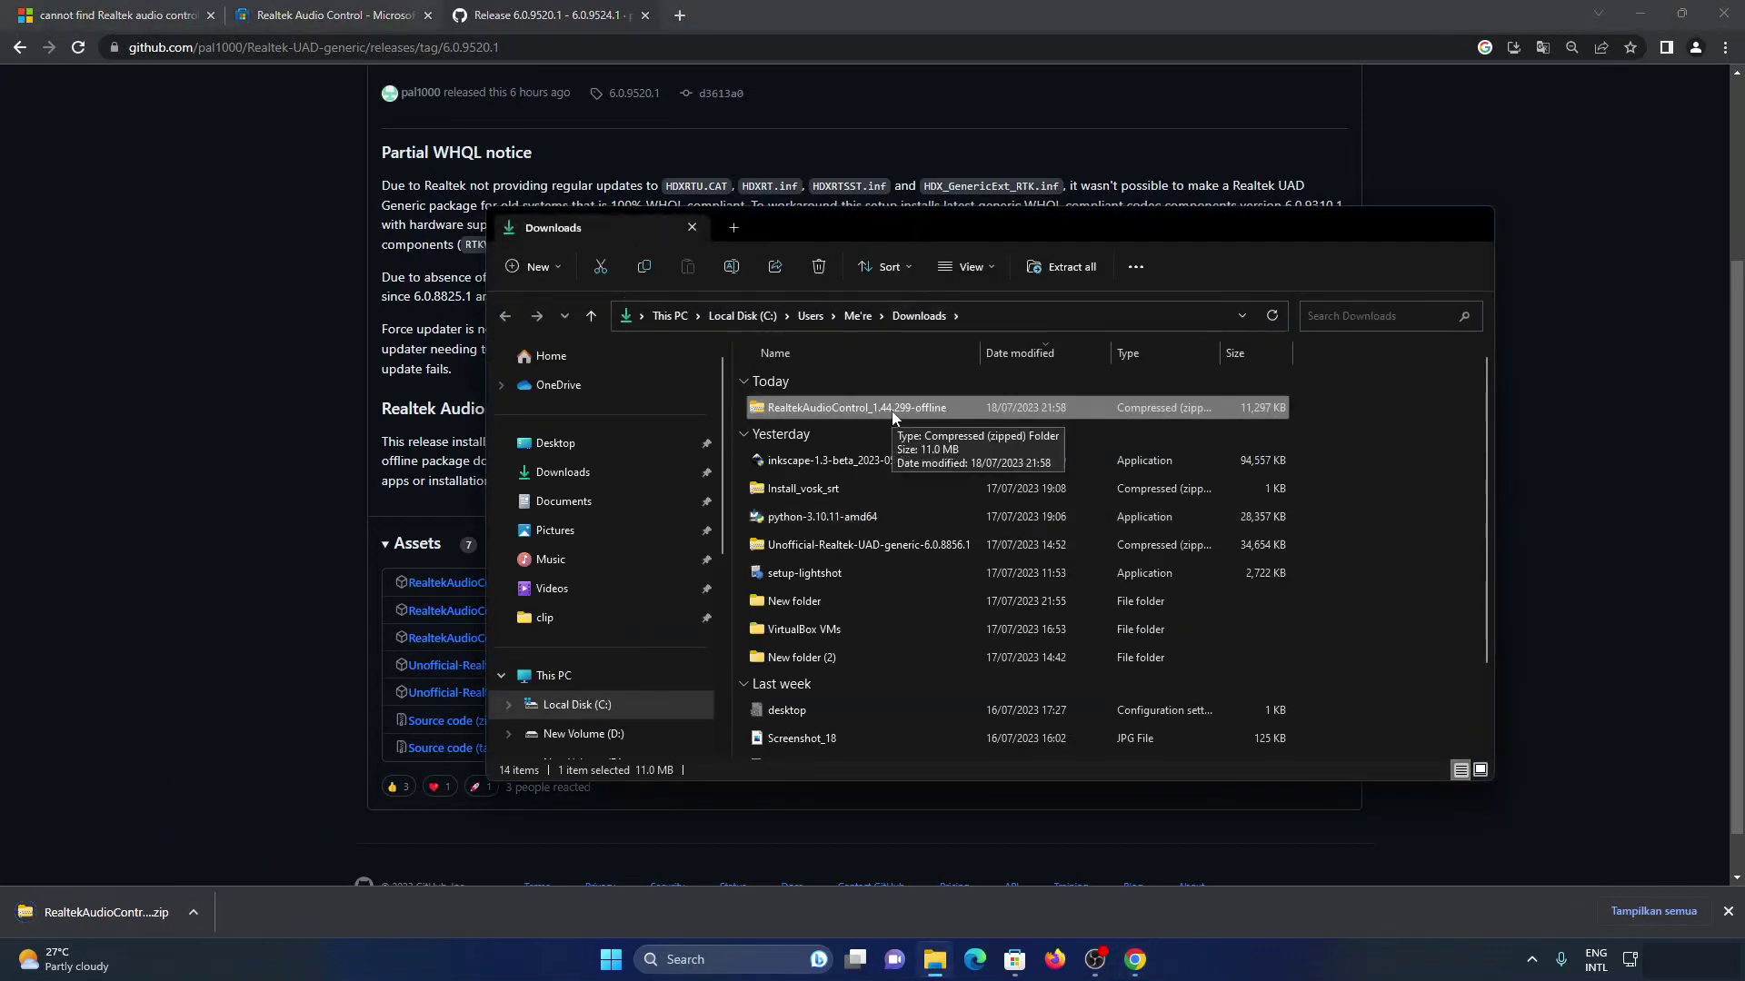
{"action": "right_click", "coordinate": [891, 411]}
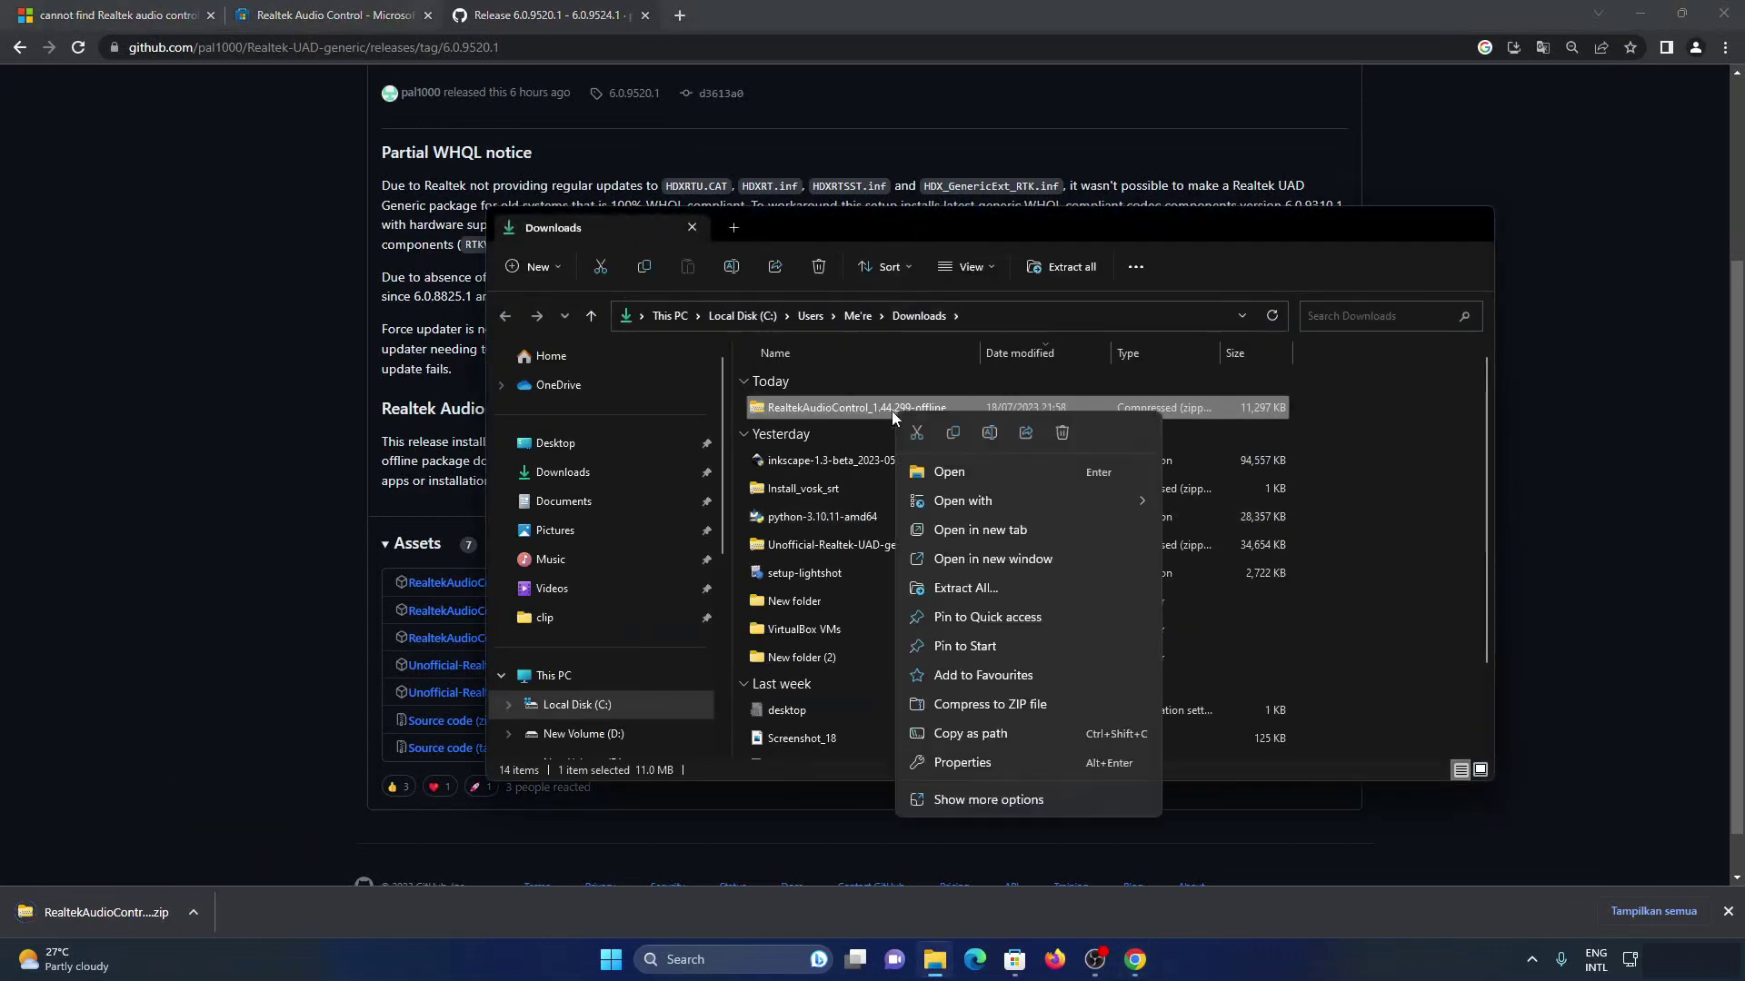
{"action": "left_click", "coordinate": [975, 586]}
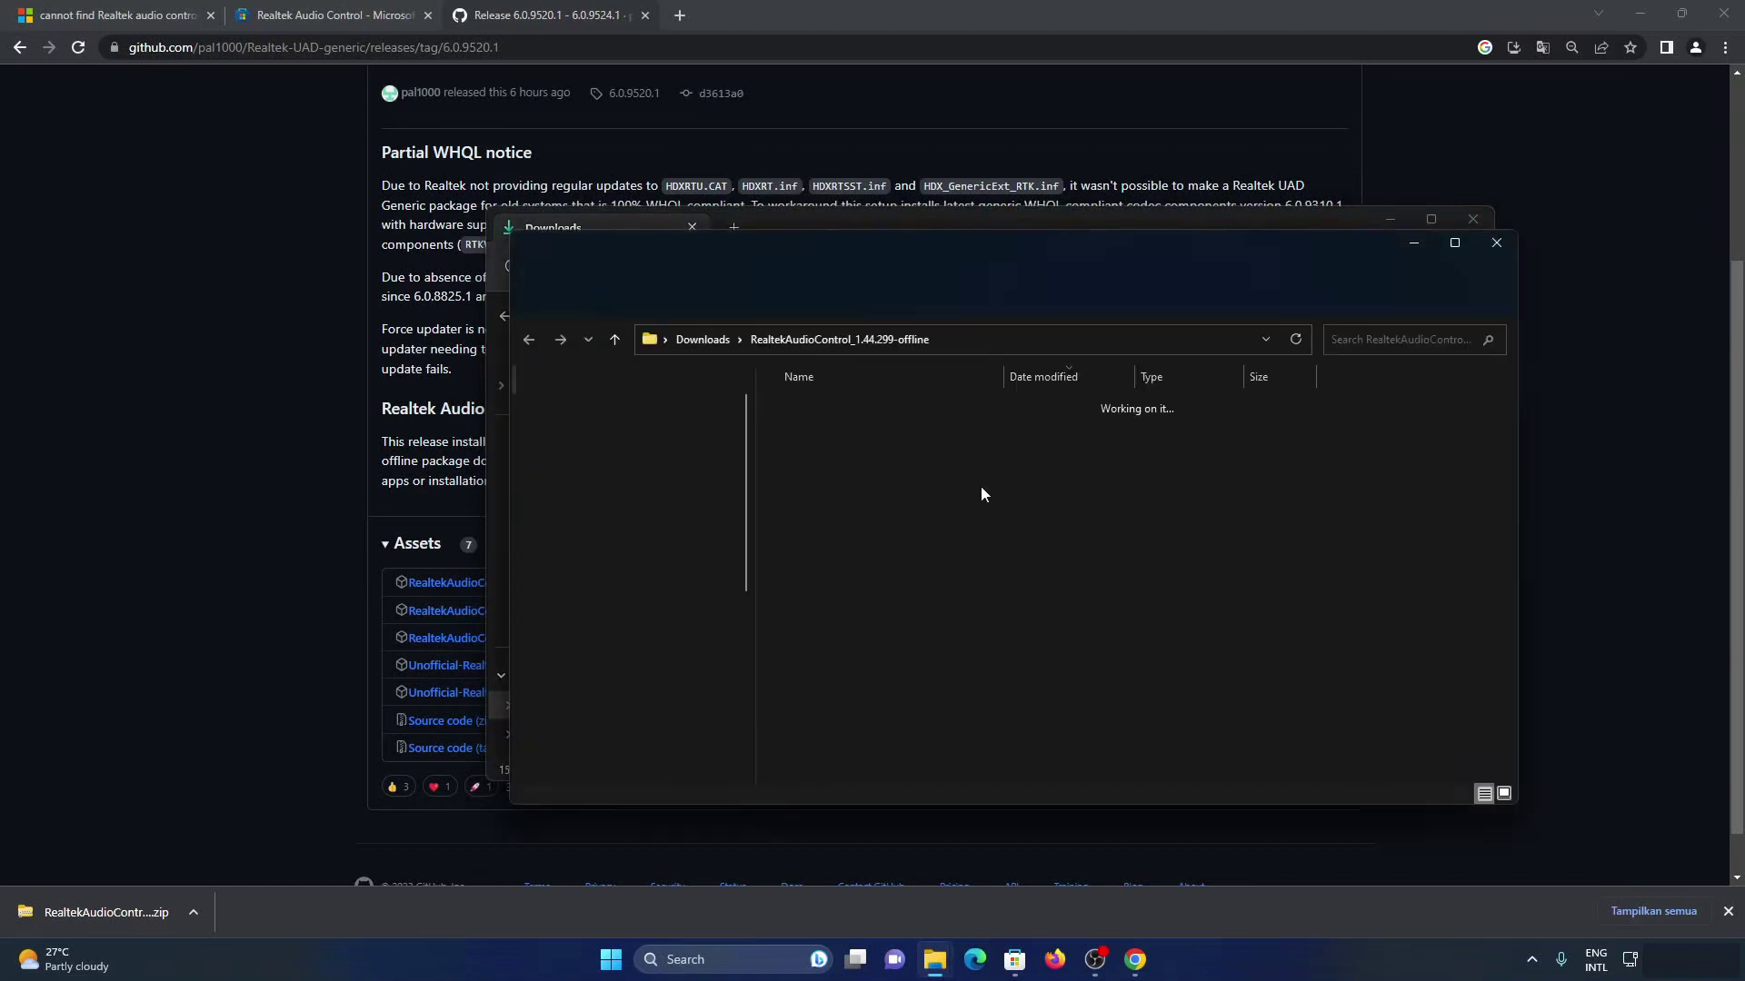
Install Realtek Audio Control from the RealtekSemiconductorCorp.RealtekAudioControl_1.44.299.0 app bundle in the extracted RTKUWP folder, with launch when ready enabled.
{"action": "double_click", "coordinate": [907, 434]}
{"action": "left_click_drag", "start_coordinate": [1001, 389], "coordinate": [1334, 413]}
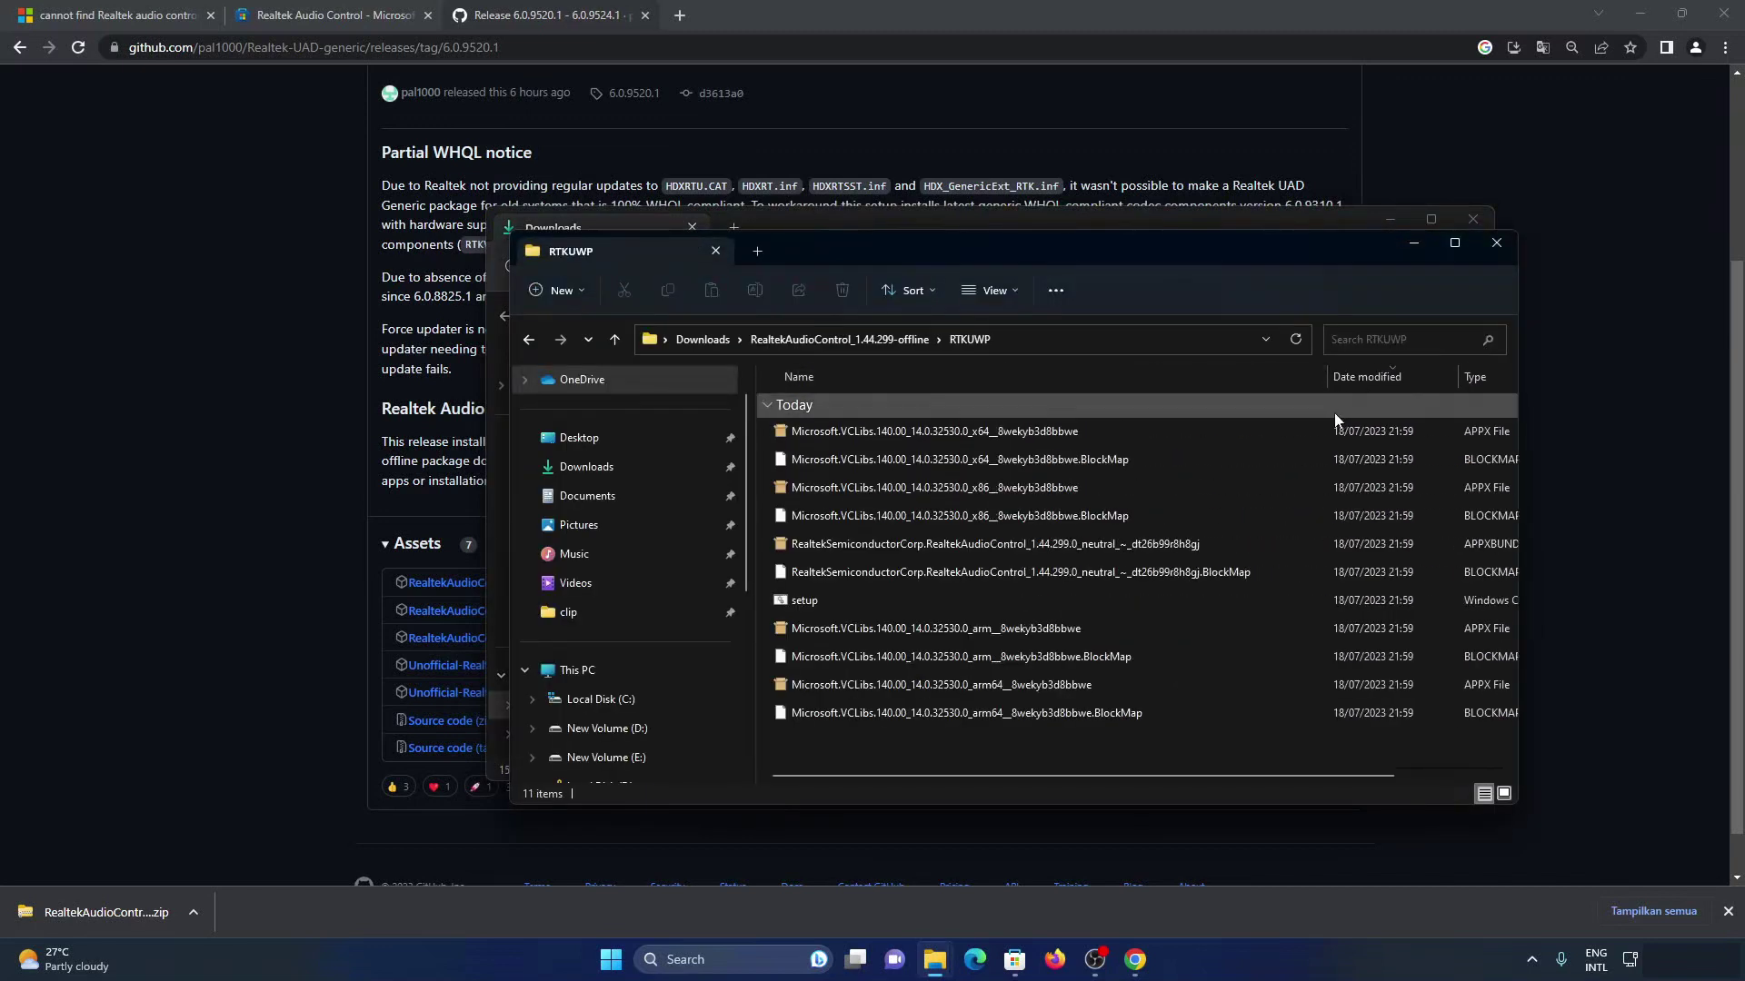
{"action": "double_click", "coordinate": [1000, 543]}
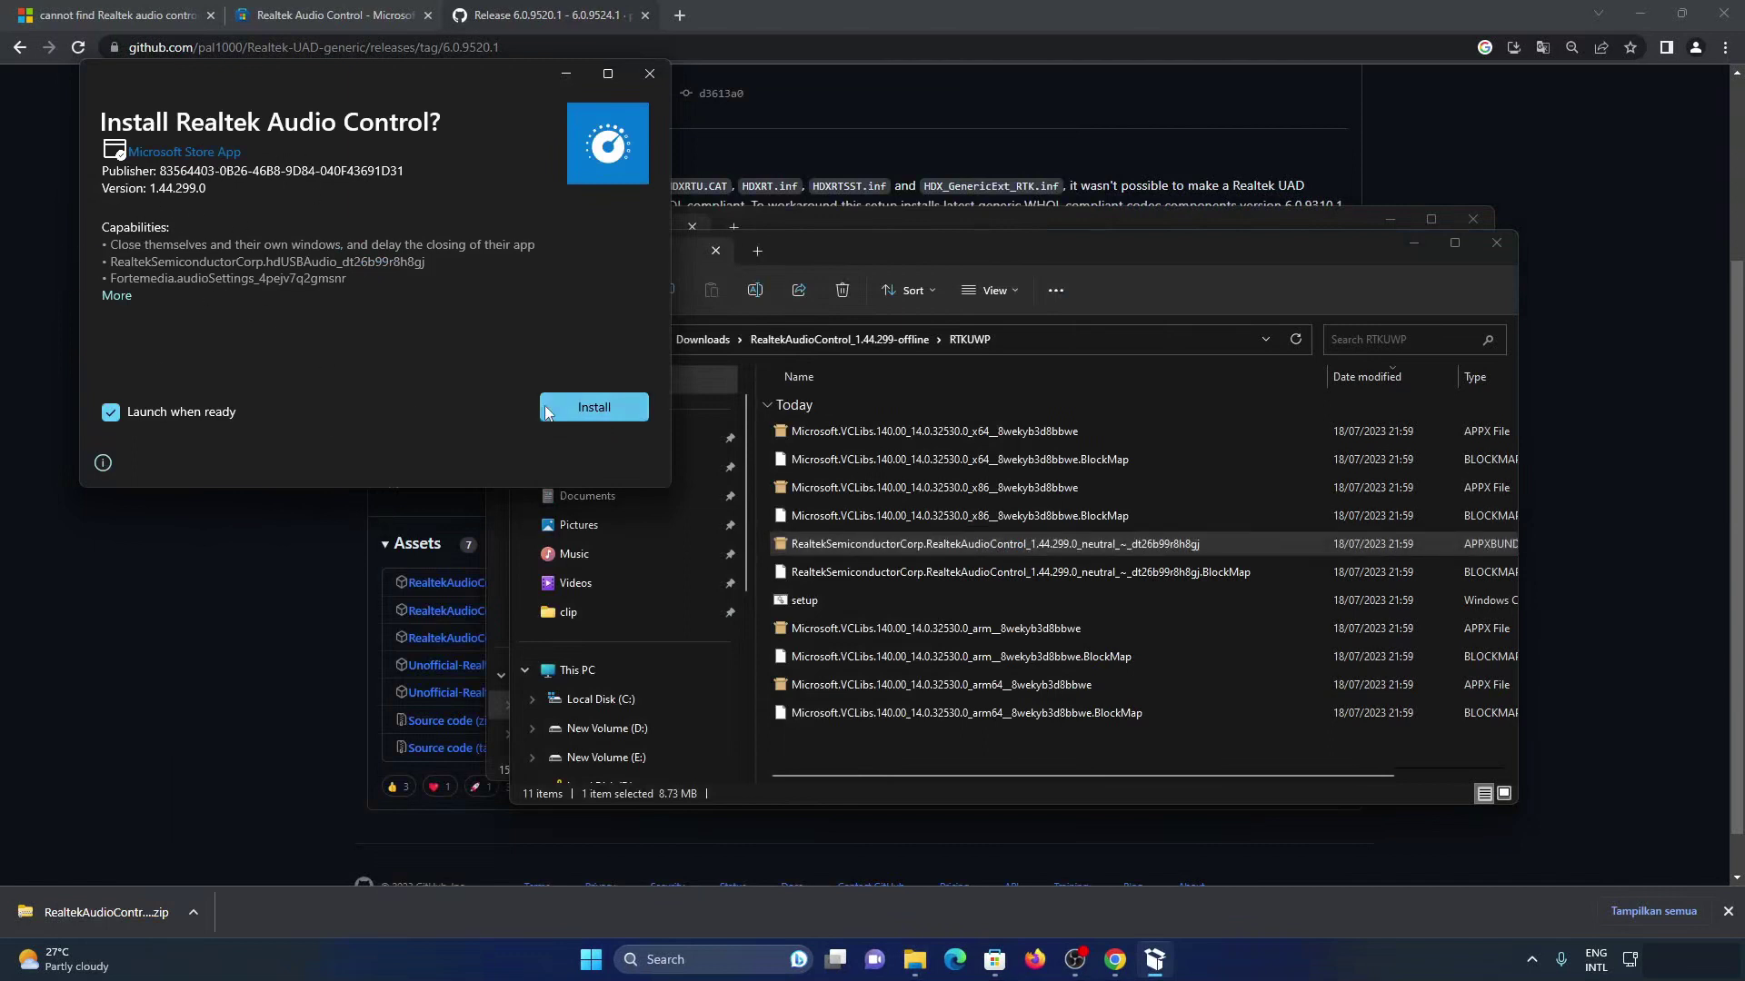
{"action": "left_click", "coordinate": [592, 406]}
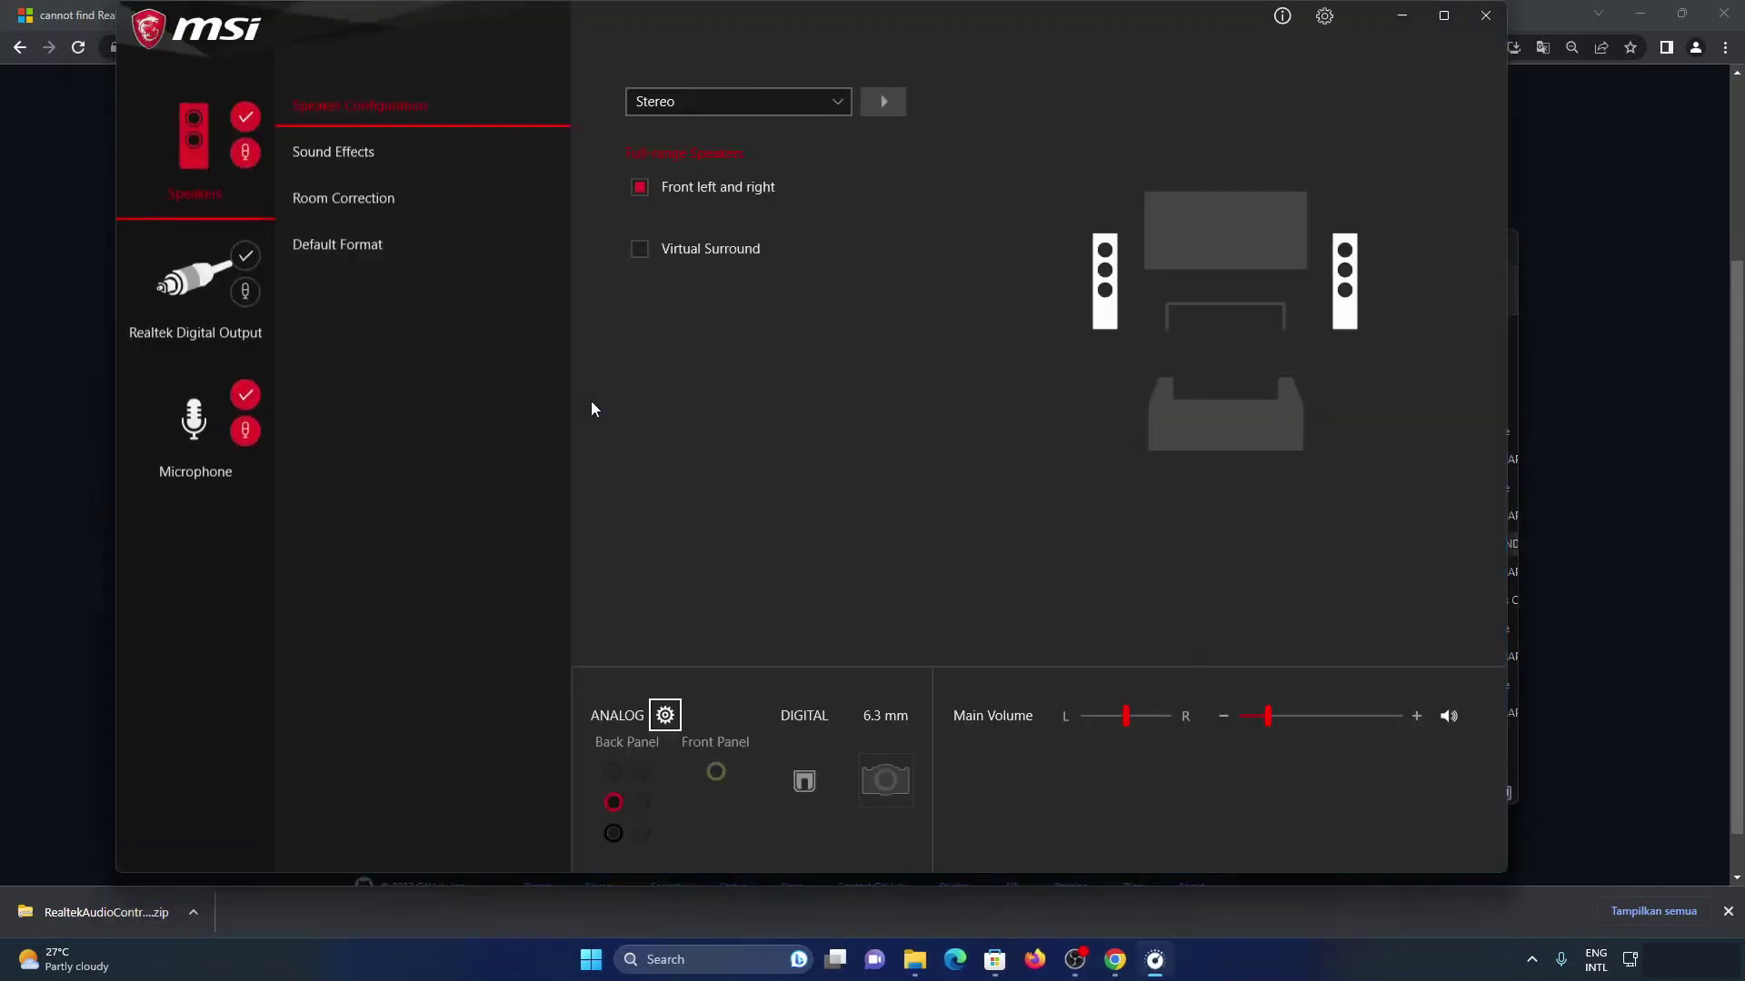
Check the audio driver and UI versions in the Realtek app's information pop-up, and close it.
{"action": "left_click", "coordinate": [1282, 15]}
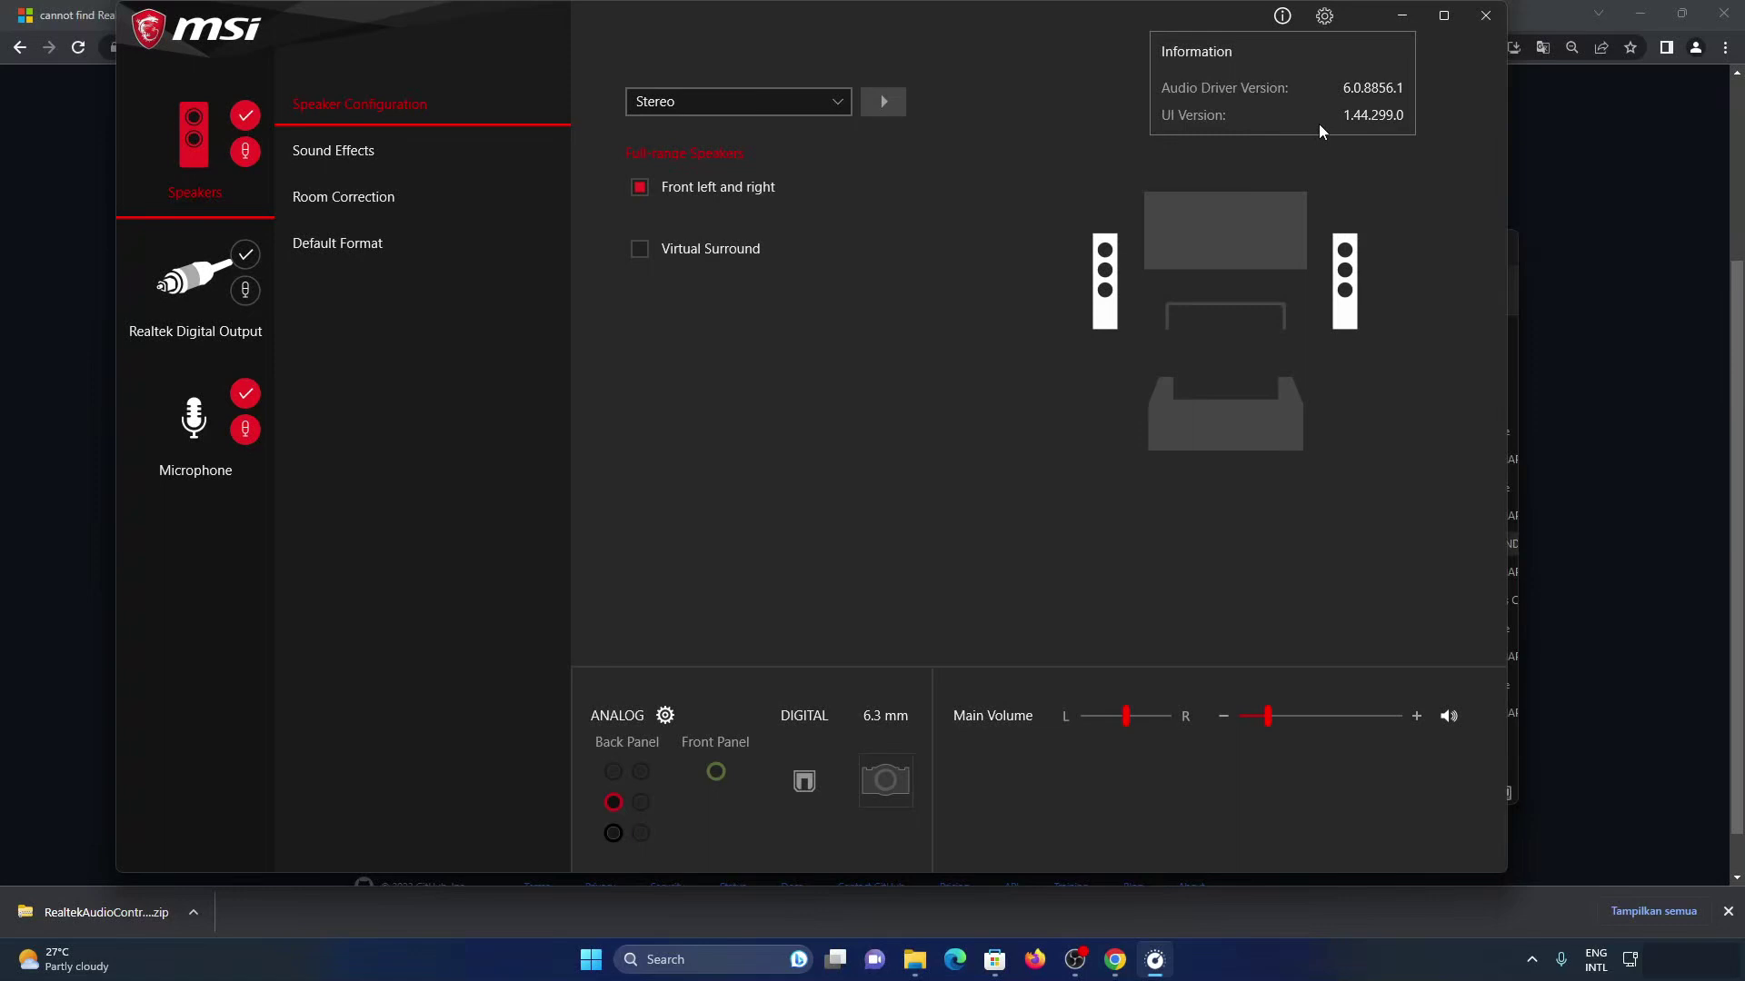
{"action": "left_click", "coordinate": [1457, 197]}
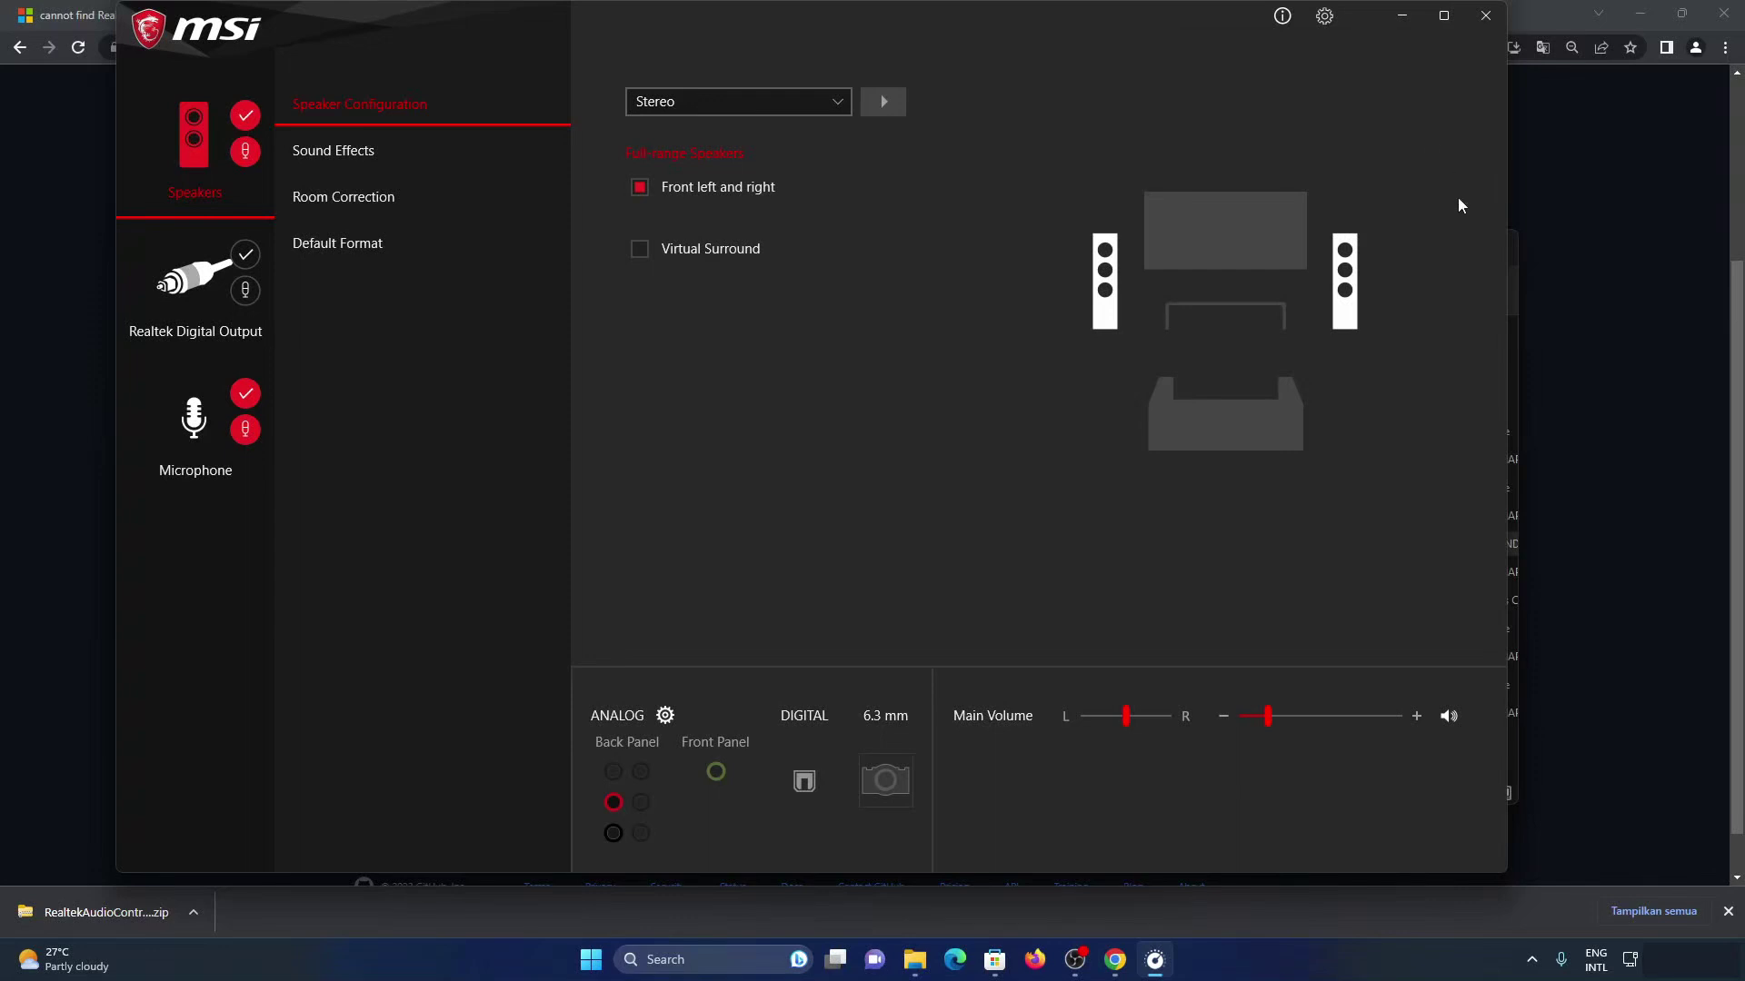